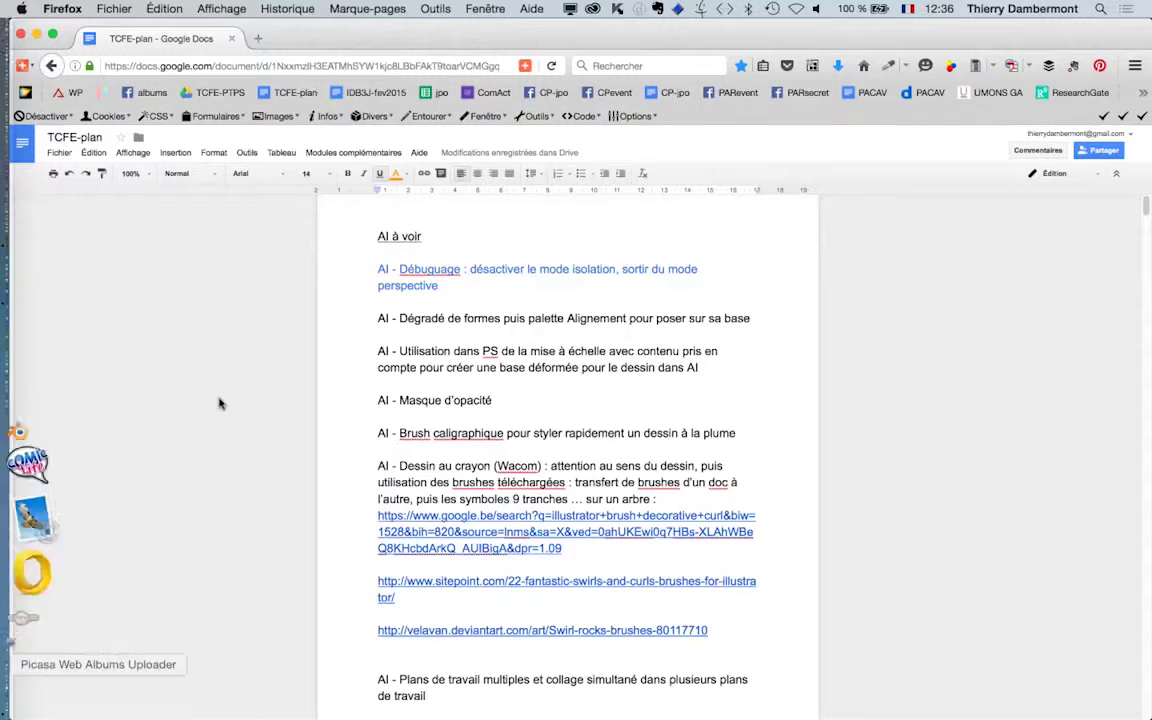
Open a new Firefox window from the File menu, landing on the Google Belgique homepage
{"action": "left_click", "coordinate": [114, 8]}
{"action": "left_click", "coordinate": [150, 44]}
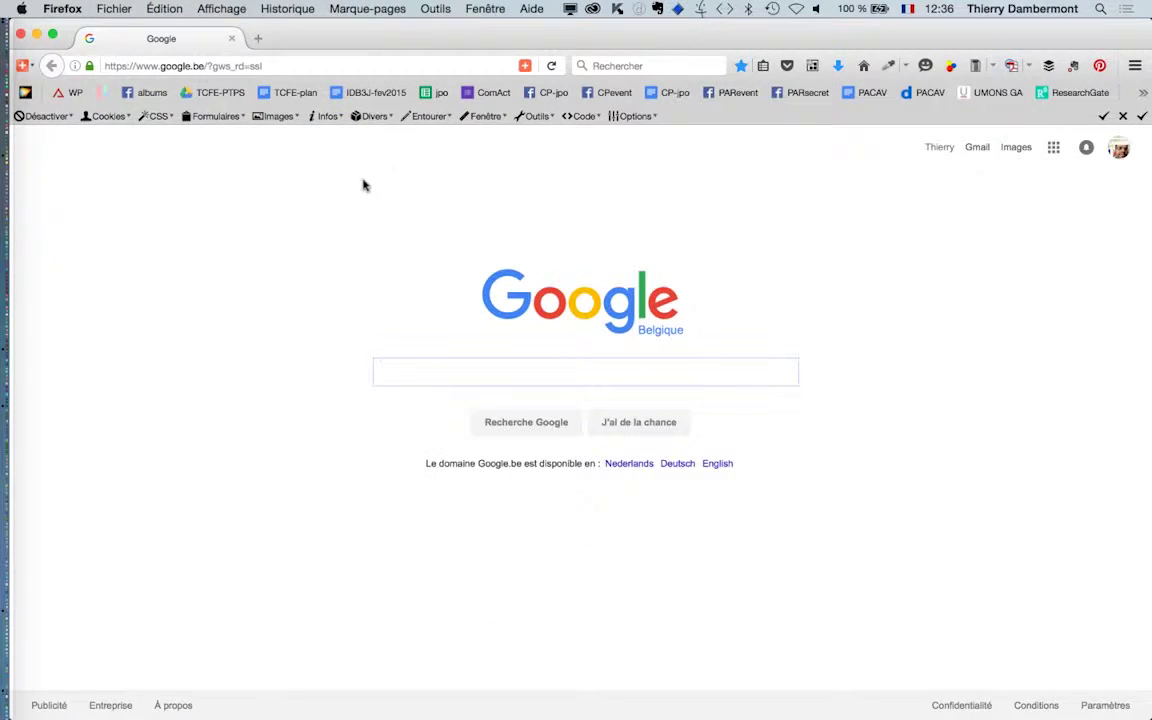
Search Google Images for vintage car "public domain" and open the red car photo
{"action": "type", "text": "v"}
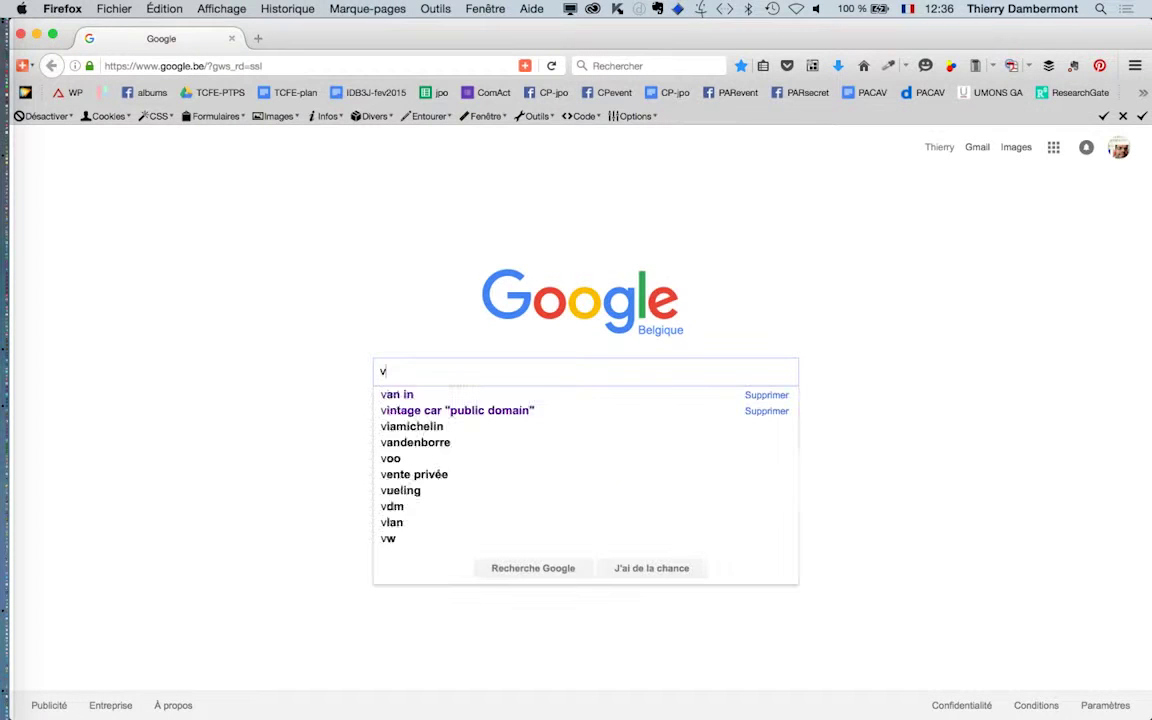
{"action": "type", "text": "intage car"}
{"action": "key", "text": "Return"}
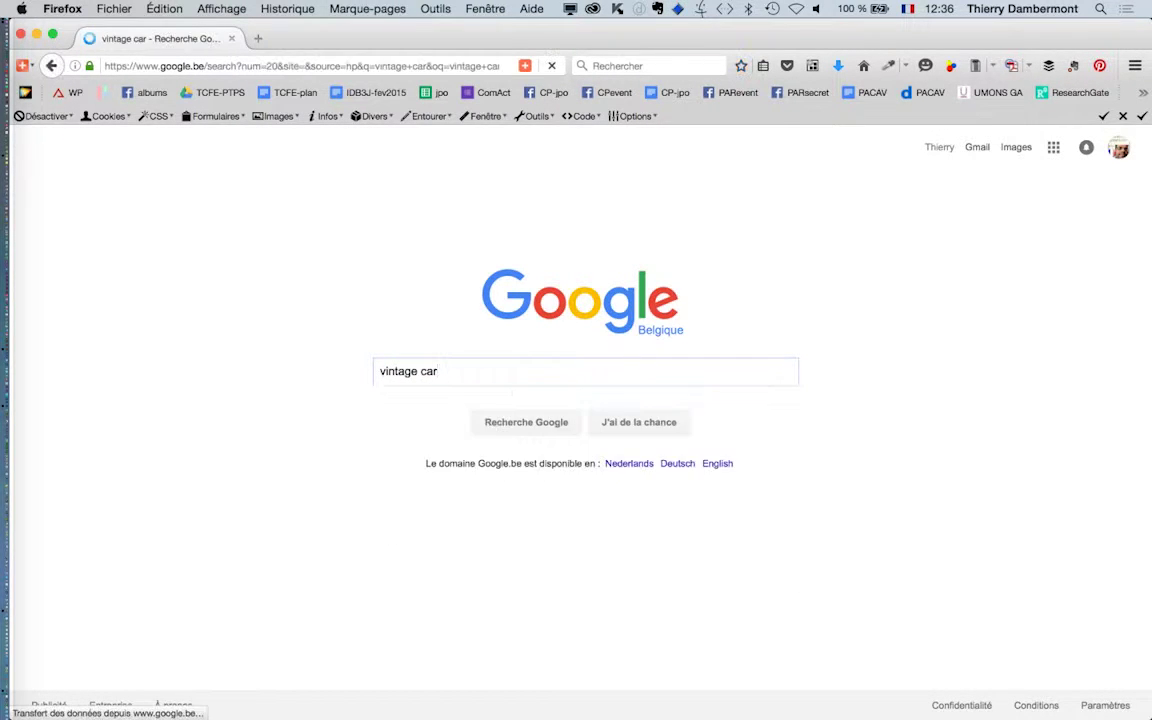
{"action": "left_click", "coordinate": [200, 154]}
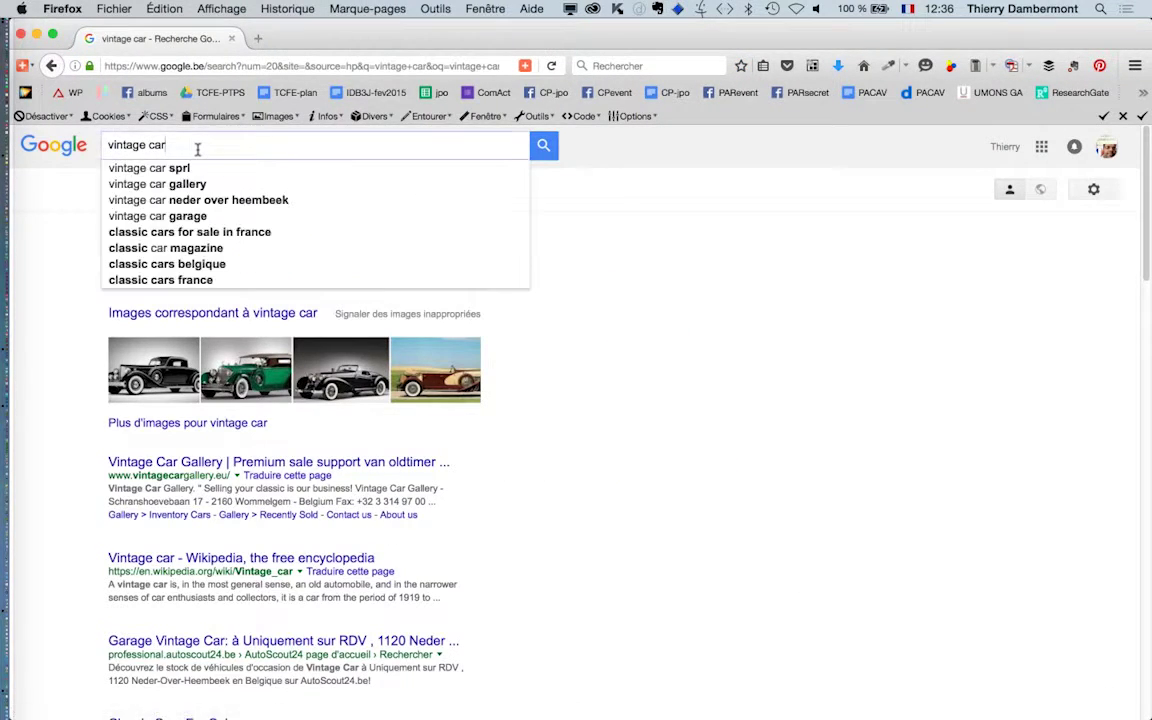
{"action": "type", "text": "\"pub"}
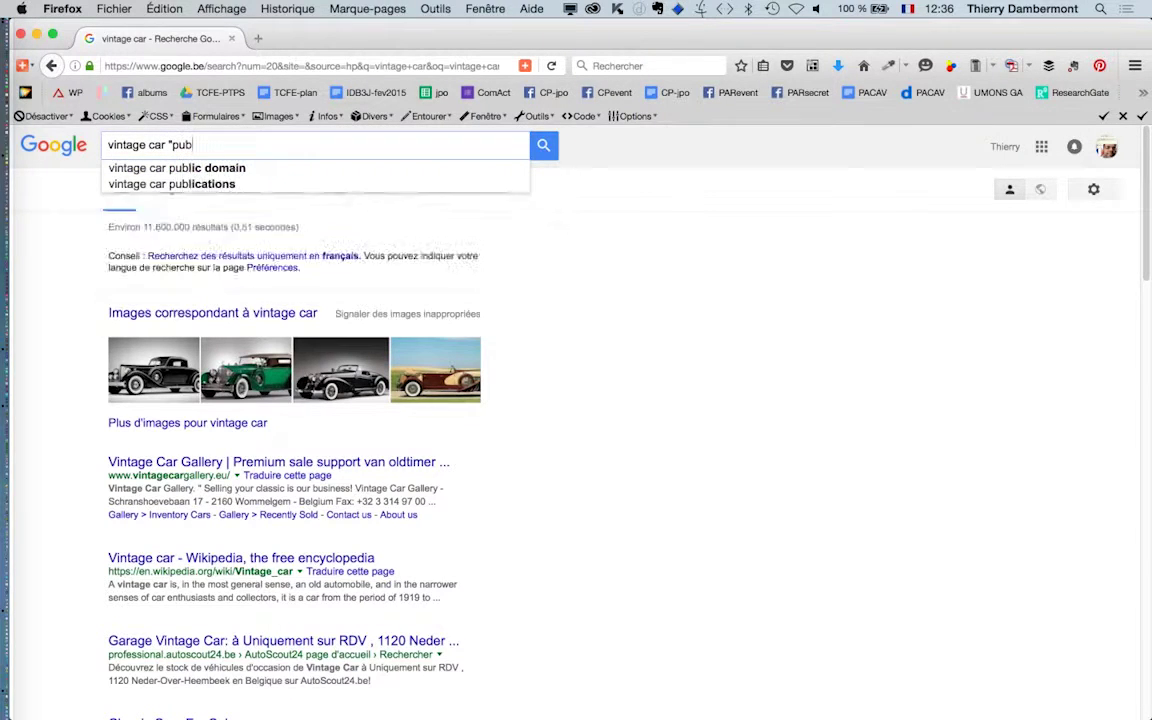
{"action": "type", "text": "lic domain\""}
{"action": "key", "text": "Return"}
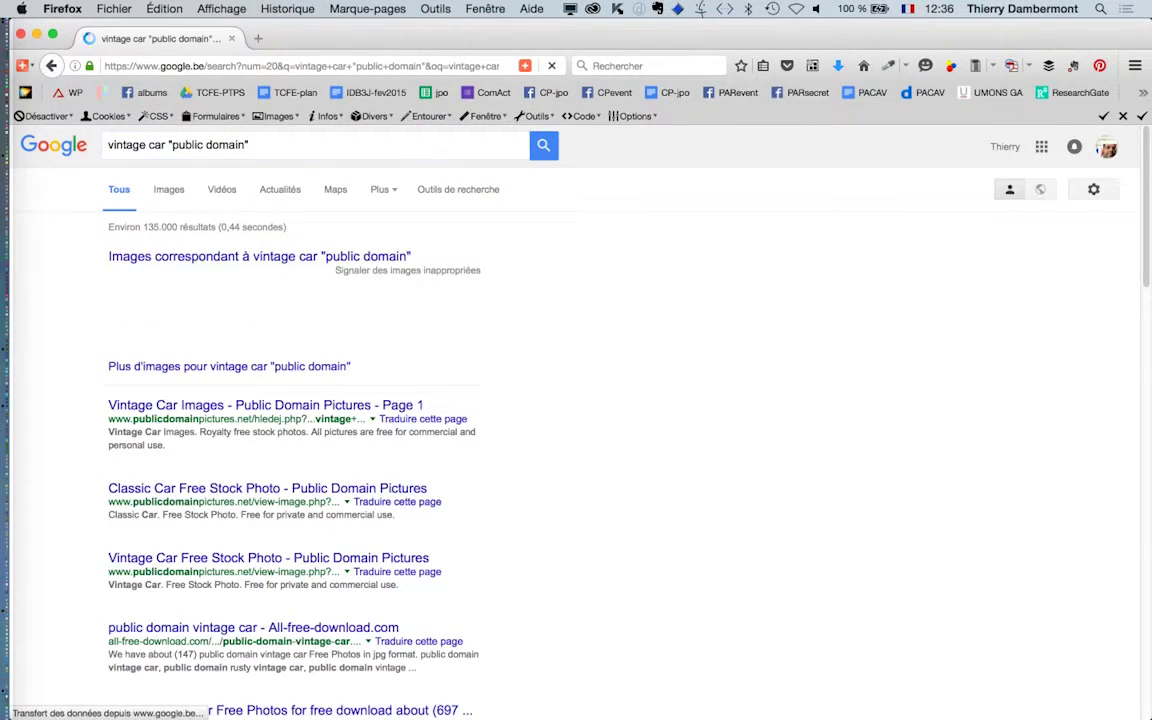
{"action": "left_click", "coordinate": [161, 195]}
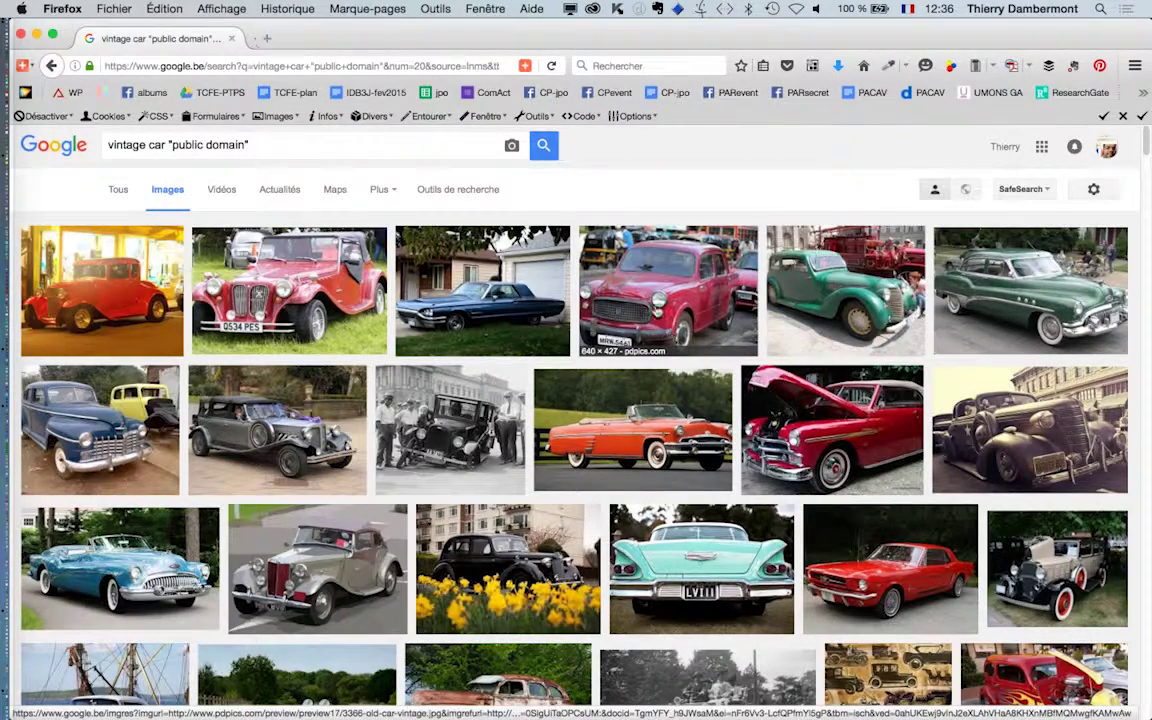
{"action": "left_click", "coordinate": [600, 295]}
Save 3366-old-car-vintage.jpg into a new 'contenu pris en compte dans PS' folder in TCFE fev2016 travaux en cours
{"action": "left_click", "coordinate": [906, 365]}
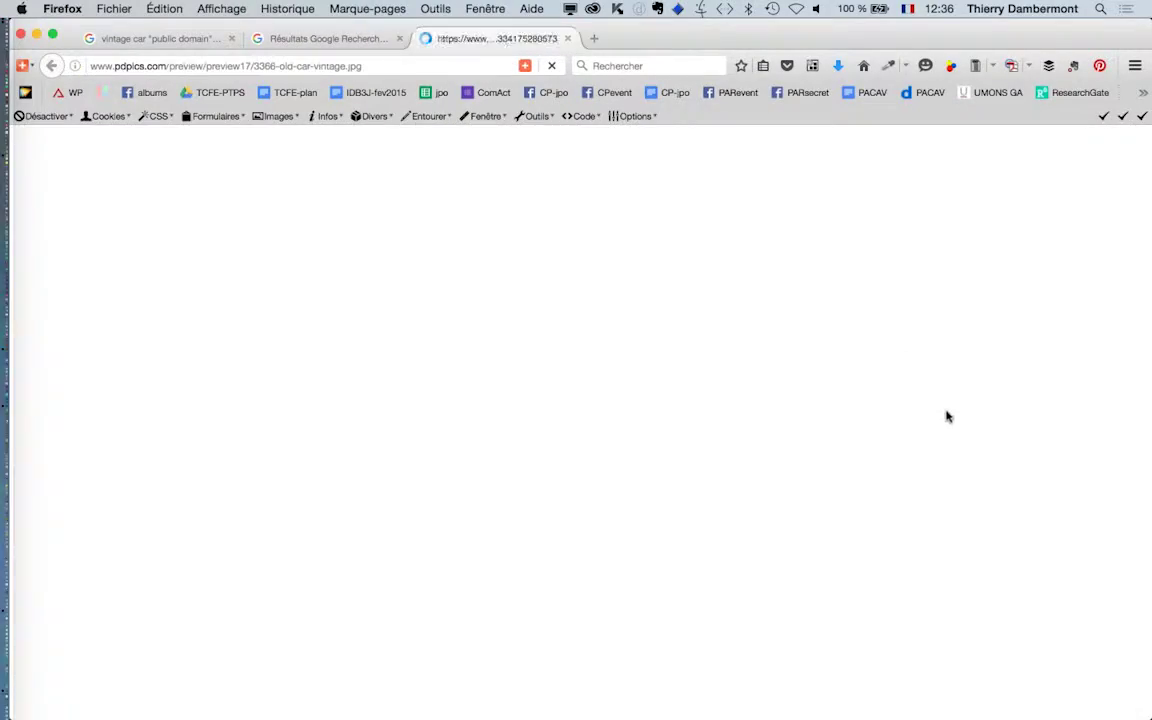
{"action": "right_click", "coordinate": [534, 370]}
{"action": "left_click", "coordinate": [625, 418]}
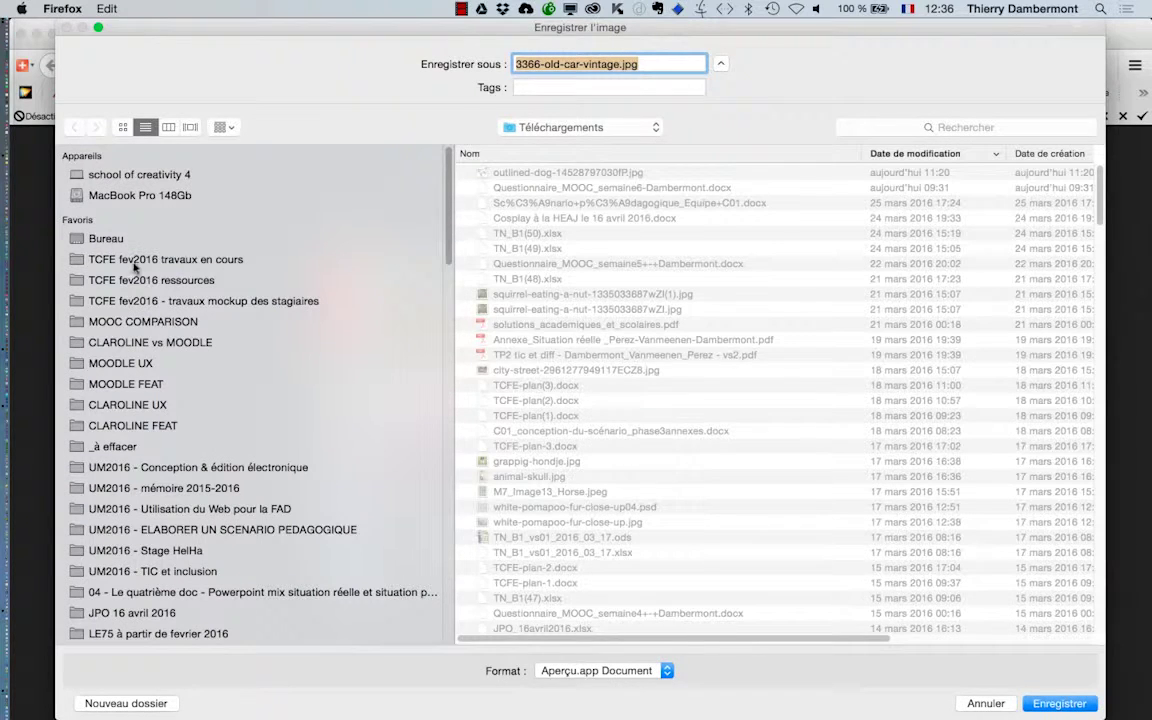
{"action": "left_click", "coordinate": [154, 262]}
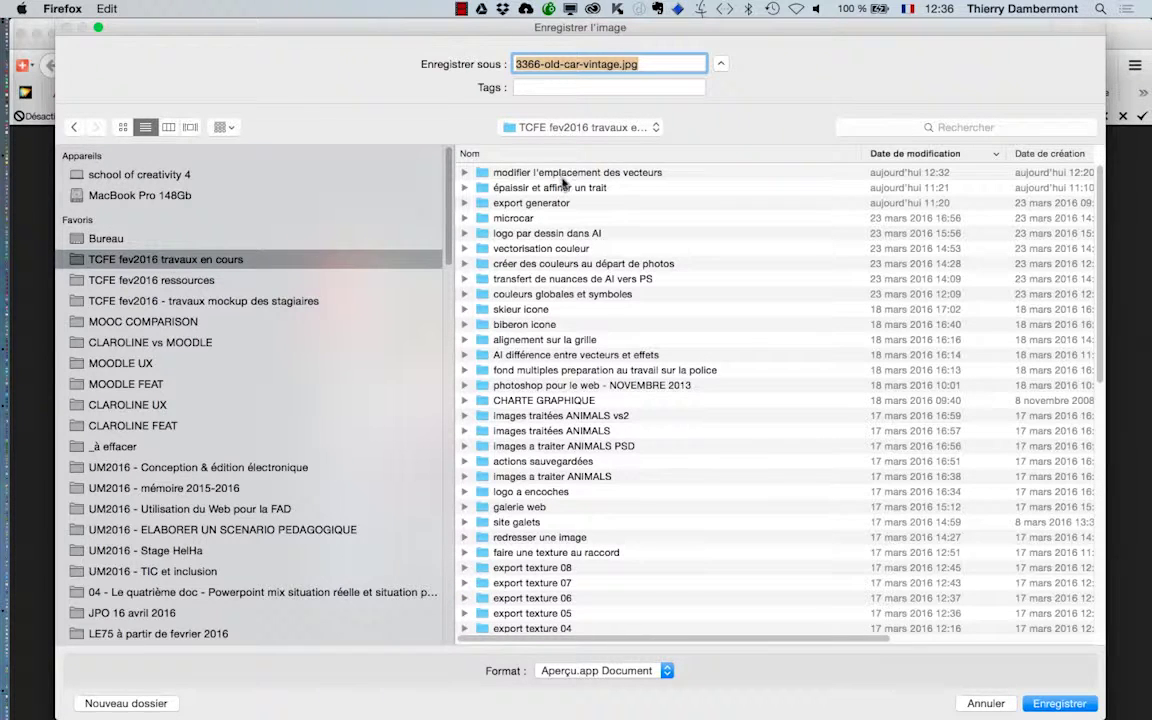
{"action": "left_click", "coordinate": [125, 703]}
{"action": "type", "text": "contenu pris en compte dans PS"}
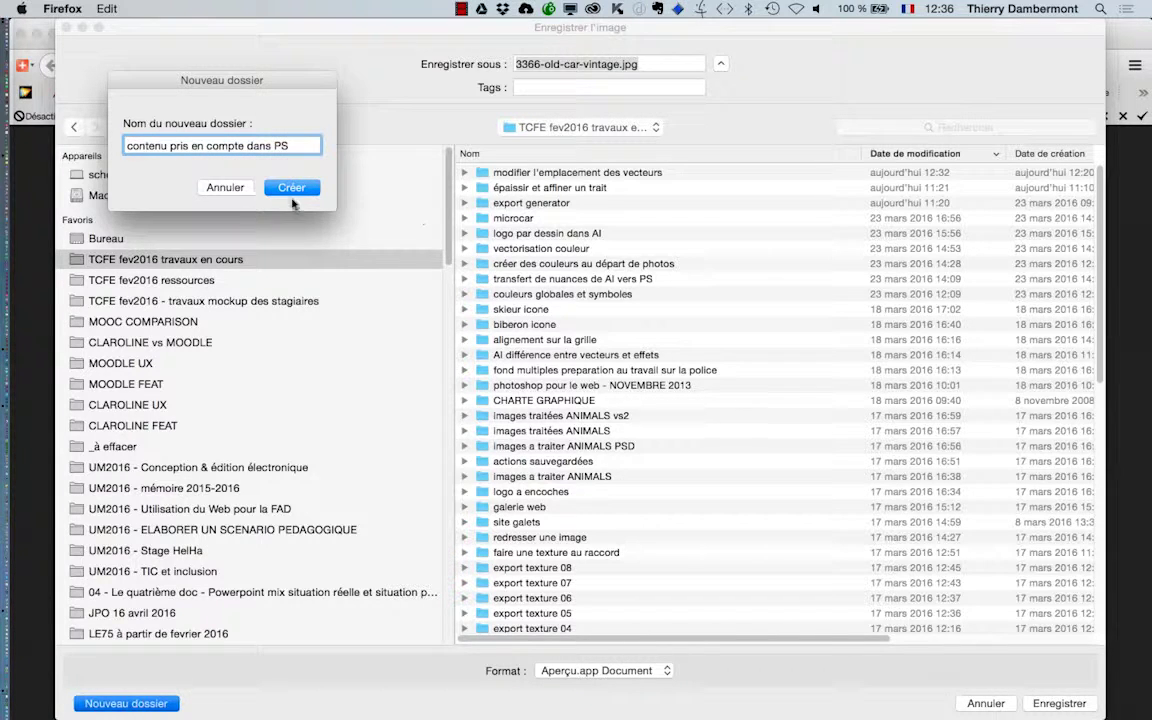
{"action": "left_click", "coordinate": [291, 188]}
{"action": "left_click", "coordinate": [1059, 703]}
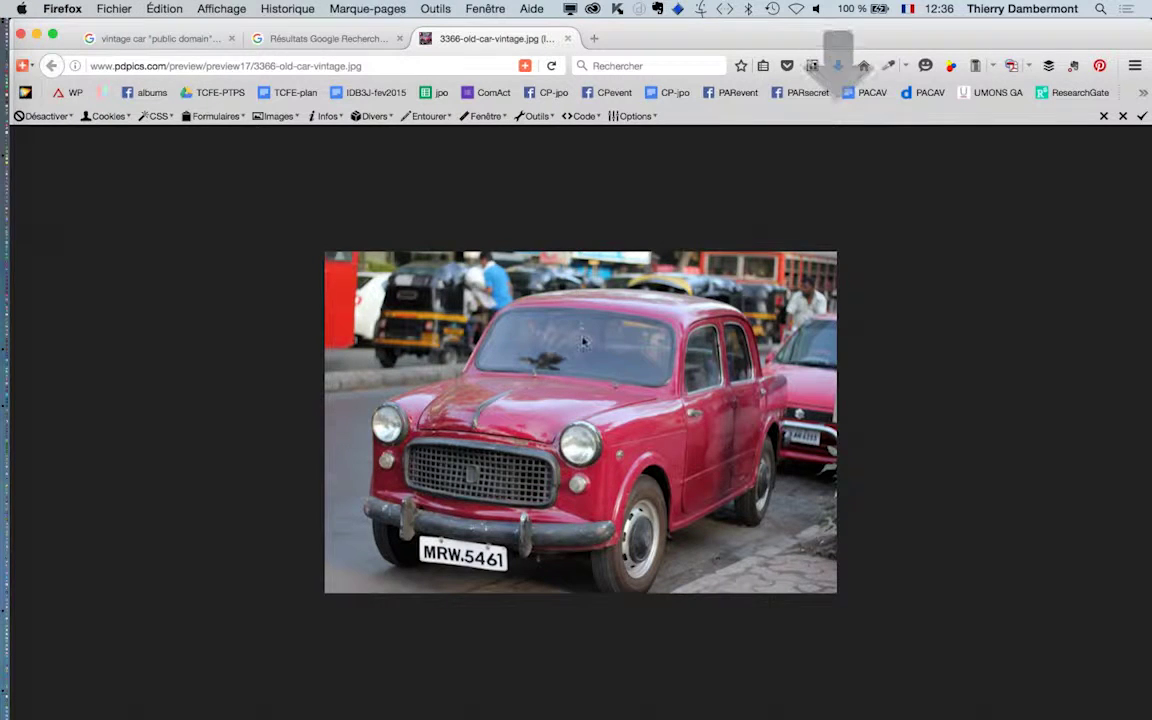
{"action": "key", "text": "super+Tab"}
Open 3366-old-car-vintage.jpg from the 'contenu pris en compte dans PS' folder in Photoshop
{"action": "left_click", "coordinate": [673, 368]}
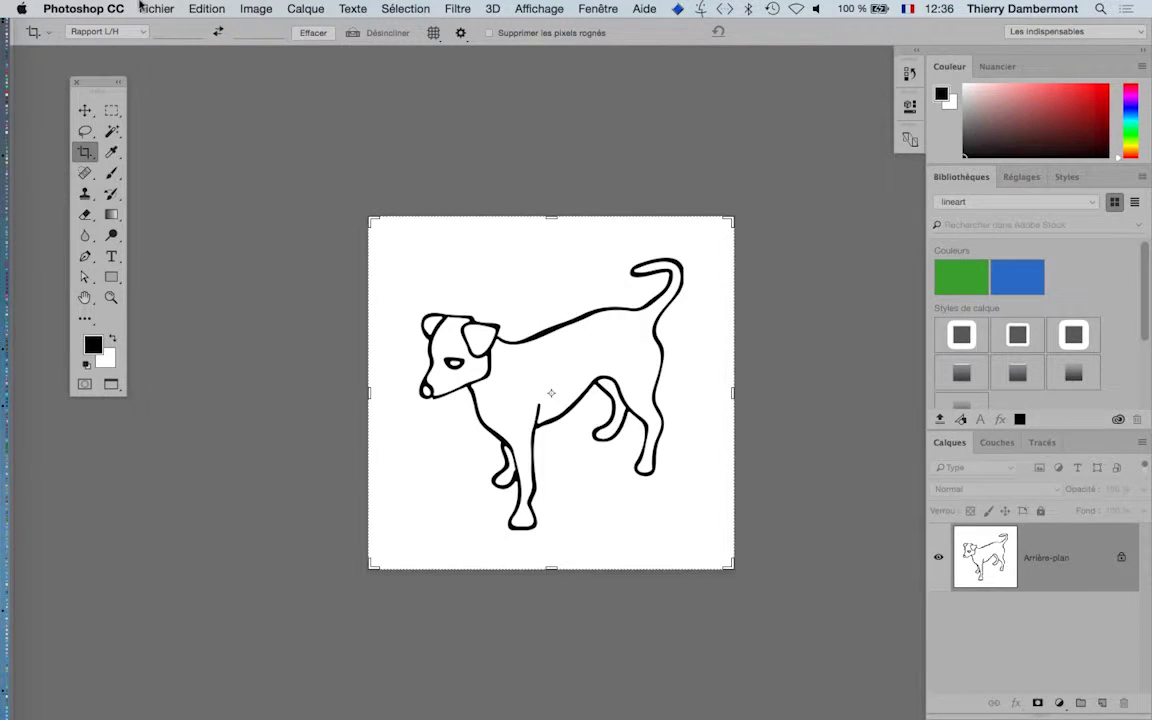
{"action": "left_click", "coordinate": [141, 8]}
{"action": "left_click", "coordinate": [165, 41]}
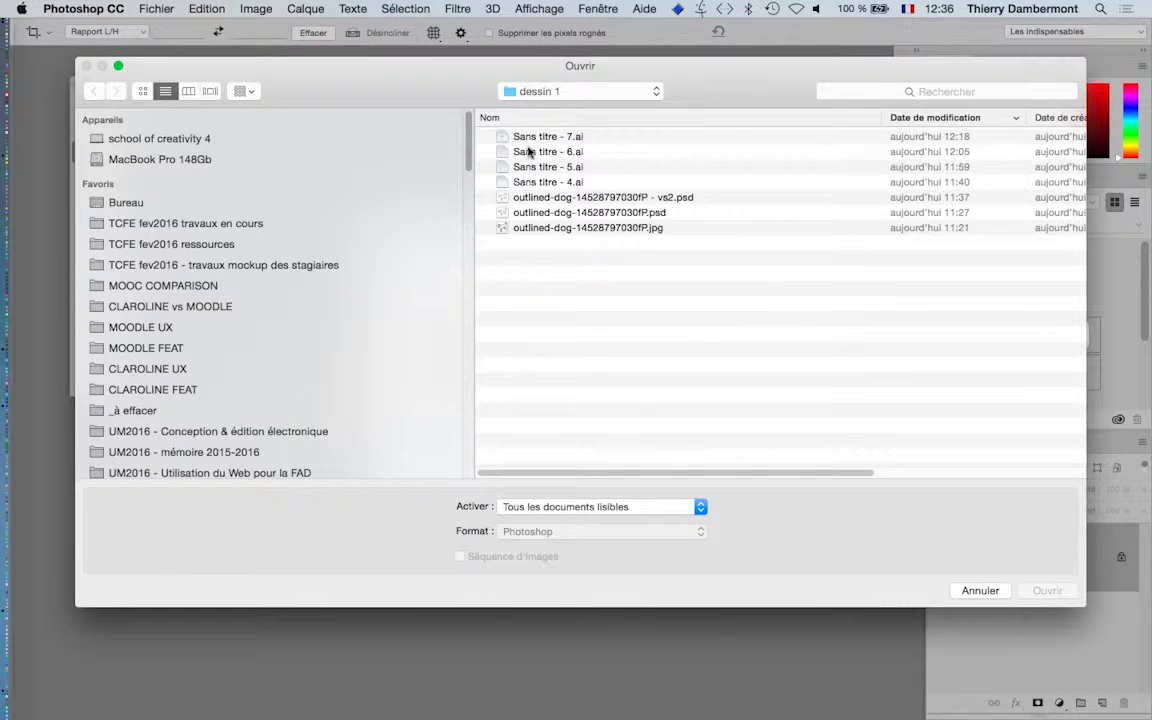
{"action": "left_click", "coordinate": [158, 202]}
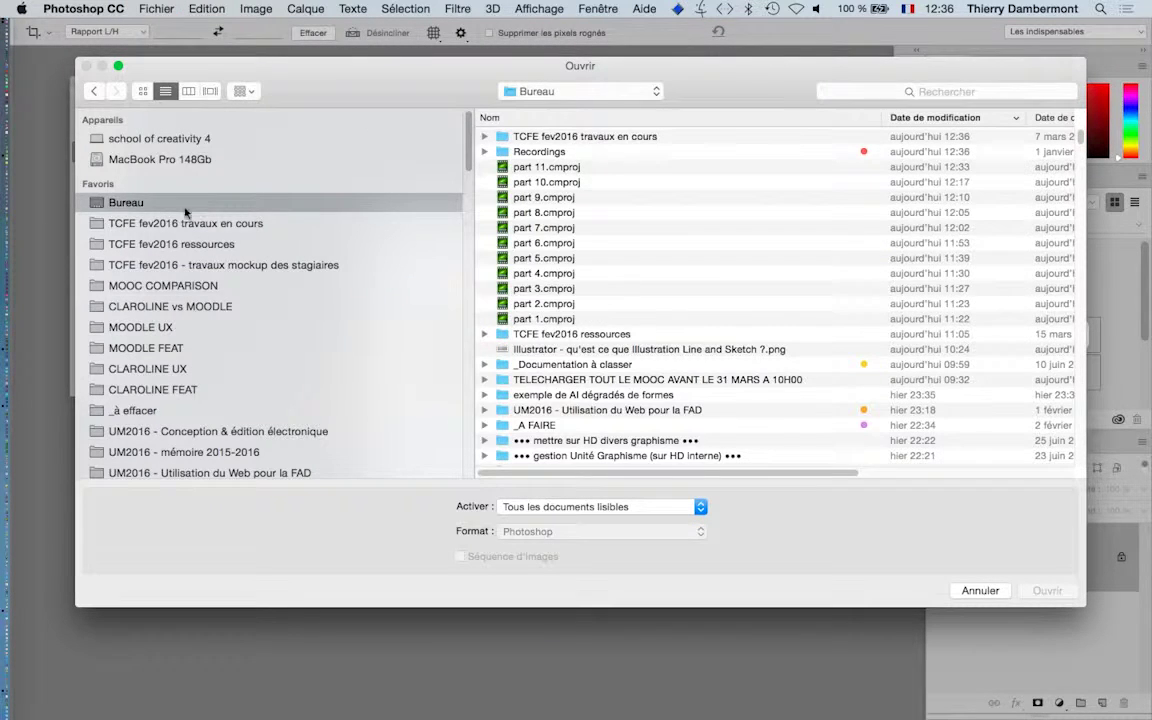
{"action": "left_click", "coordinate": [185, 223]}
{"action": "left_click", "coordinate": [563, 136]}
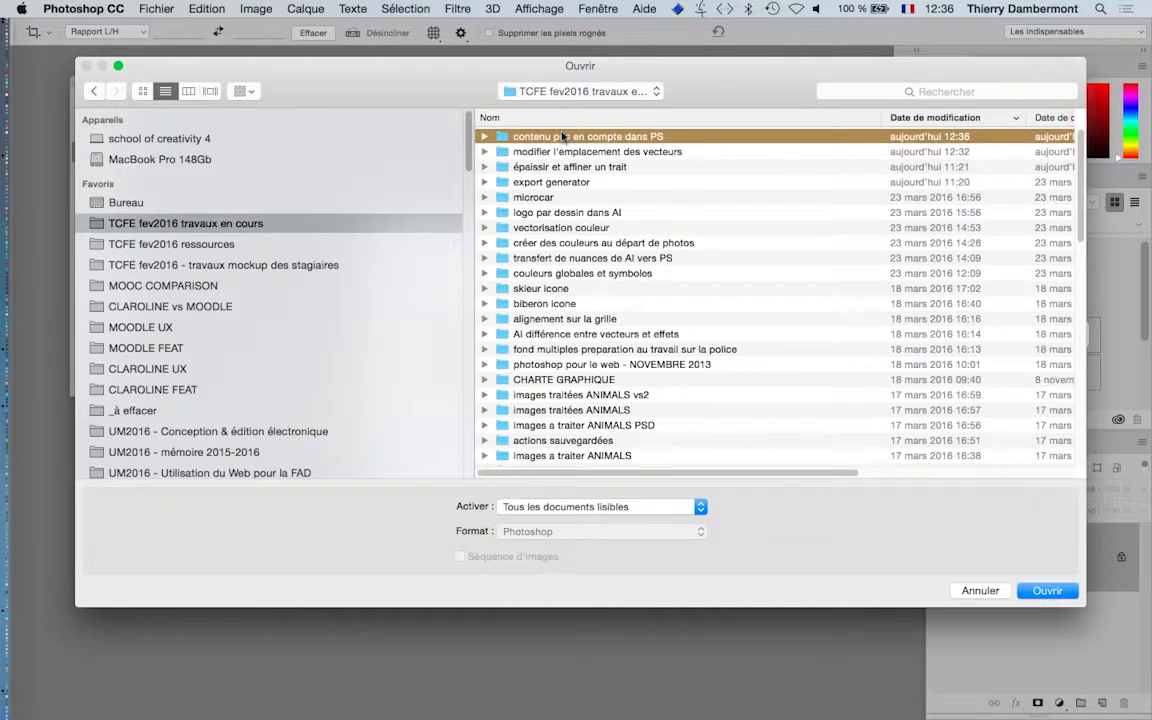
{"action": "double_click", "coordinate": [563, 136]}
{"action": "left_click", "coordinate": [570, 137]}
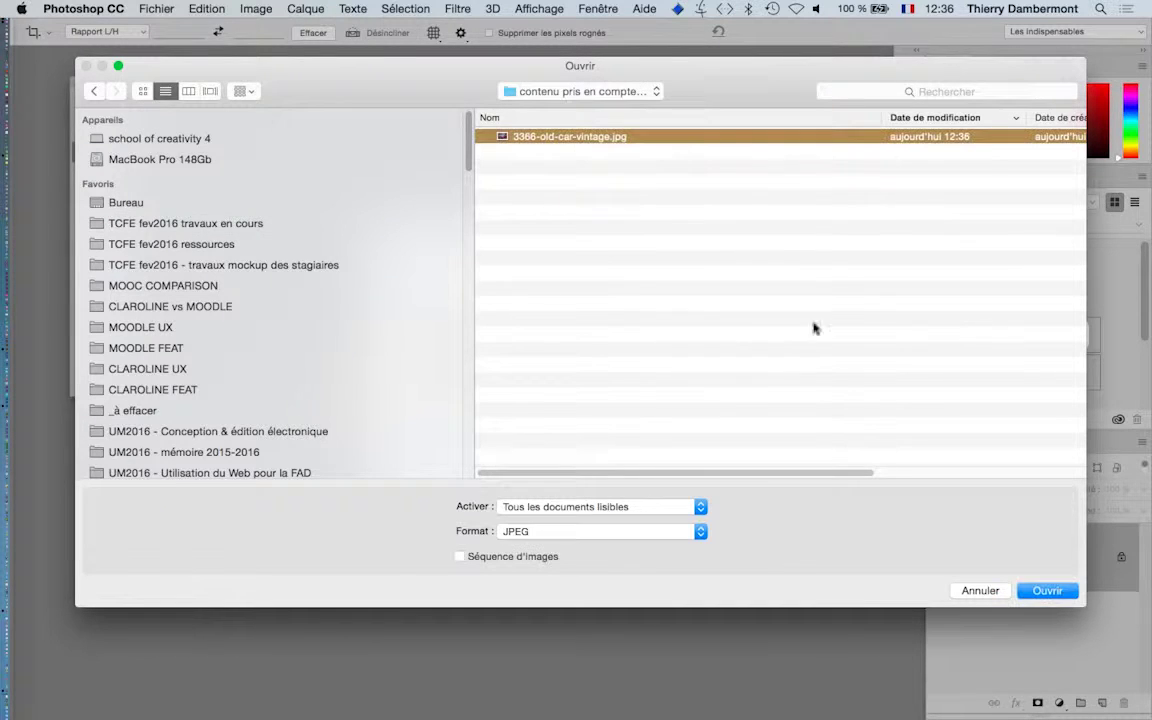
{"action": "left_click", "coordinate": [1048, 591]}
{"action": "key", "text": "super+0"}
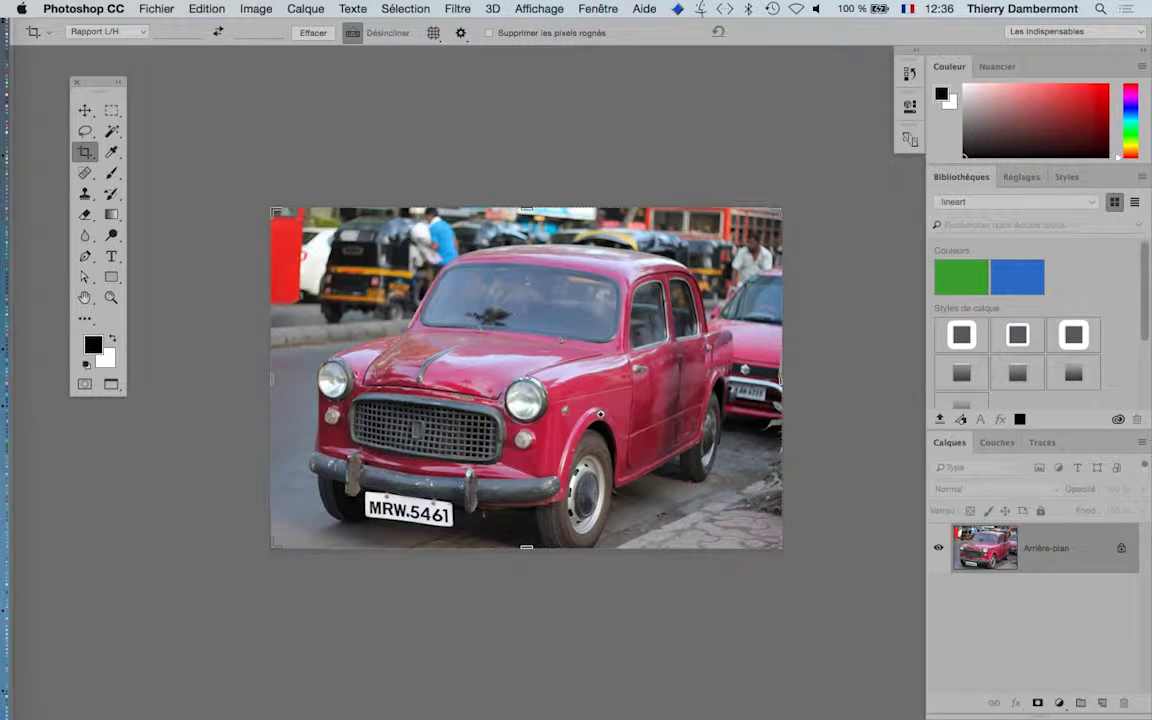
Convert the background into layer Calque 0 and set up a 16 px Eraser brush
{"action": "double_click", "coordinate": [1077, 568]}
{"action": "left_click", "coordinate": [941, 437]}
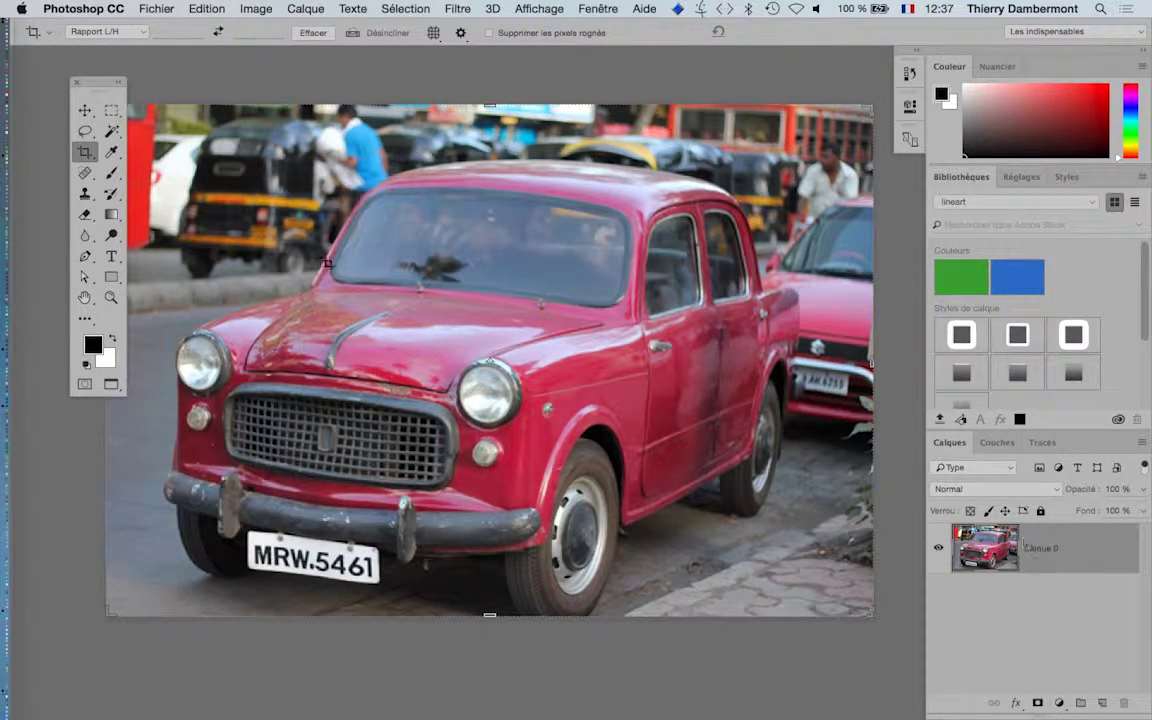
{"action": "left_click", "coordinate": [86, 214]}
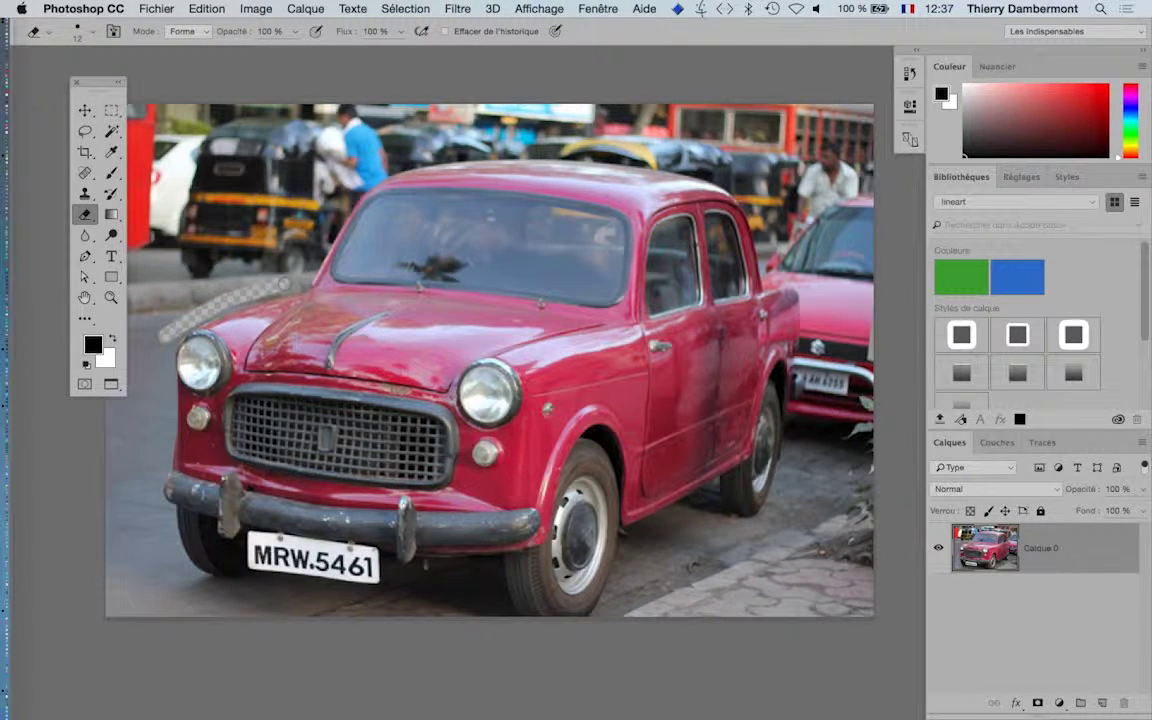
{"action": "mouse_move", "coordinate": [246, 281]}
{"action": "left_mouse_down"}
{"action": "mouse_move", "coordinate": [288, 279]}
{"action": "mouse_move", "coordinate": [265, 235]}
{"action": "mouse_move", "coordinate": [312, 162]}
{"action": "mouse_move", "coordinate": [440, 125]}
{"action": "mouse_move", "coordinate": [630, 125]}
{"action": "mouse_move", "coordinate": [765, 175]}
{"action": "mouse_move", "coordinate": [790, 235]}
{"action": "left_mouse_up"}
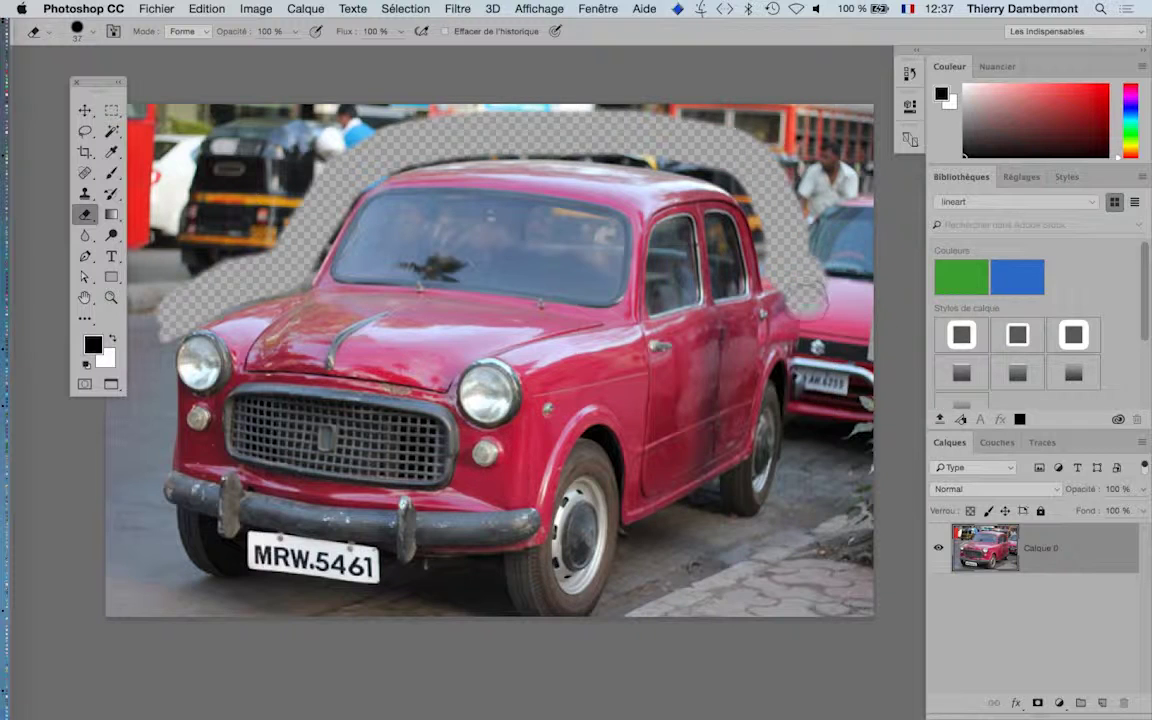
Erase the road, shadow, pole and red sign around the car to transparency
{"action": "mouse_move", "coordinate": [805, 300]}
{"action": "left_mouse_down"}
{"action": "mouse_move", "coordinate": [825, 375]}
{"action": "mouse_move", "coordinate": [815, 440]}
{"action": "mouse_move", "coordinate": [785, 495]}
{"action": "mouse_move", "coordinate": [745, 525]}
{"action": "mouse_move", "coordinate": [680, 545]}
{"action": "mouse_move", "coordinate": [620, 605]}
{"action": "left_mouse_up"}
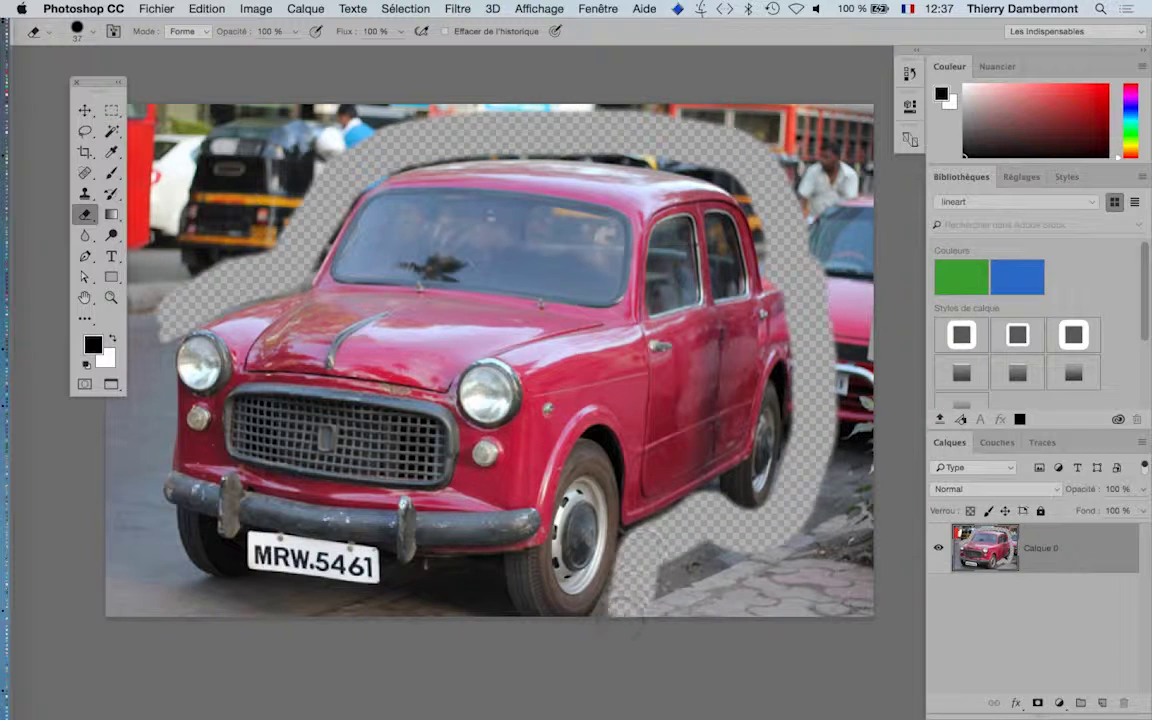
{"action": "left_click", "coordinate": [476, 583]}
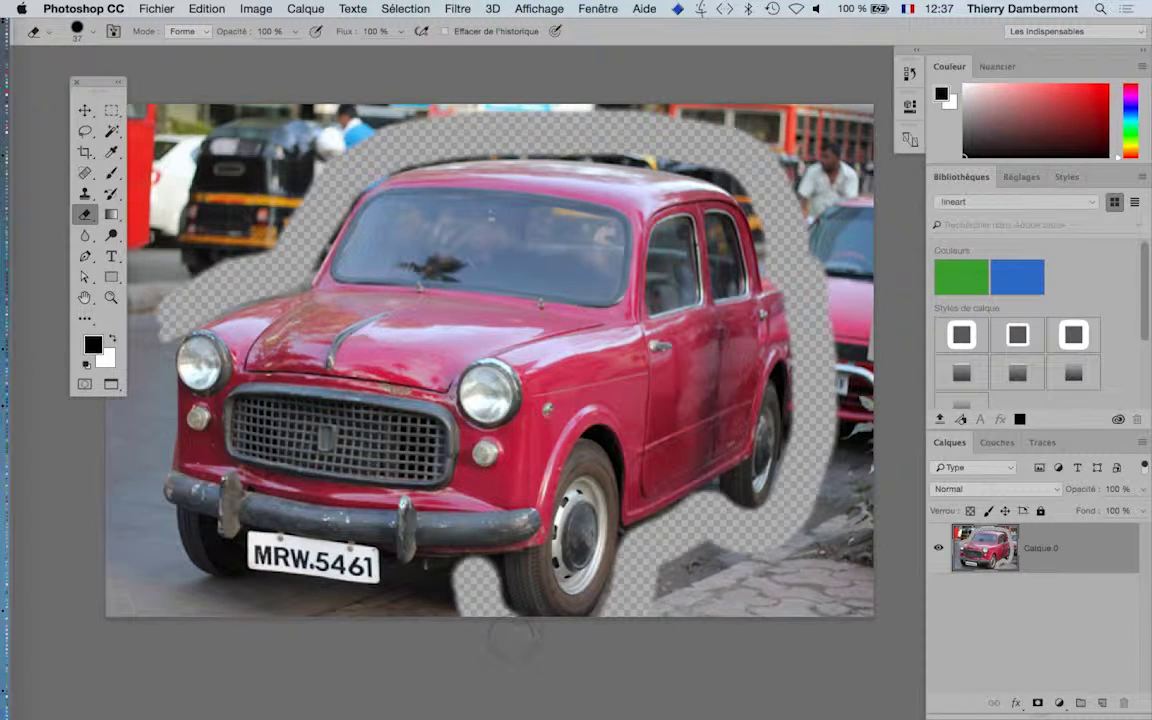
{"action": "mouse_move", "coordinate": [470, 590]}
{"action": "left_mouse_down"}
{"action": "mouse_move", "coordinate": [268, 598]}
{"action": "mouse_move", "coordinate": [155, 505]}
{"action": "mouse_move", "coordinate": [140, 468]}
{"action": "mouse_move", "coordinate": [140, 310]}
{"action": "mouse_move", "coordinate": [195, 250]}
{"action": "left_mouse_up"}
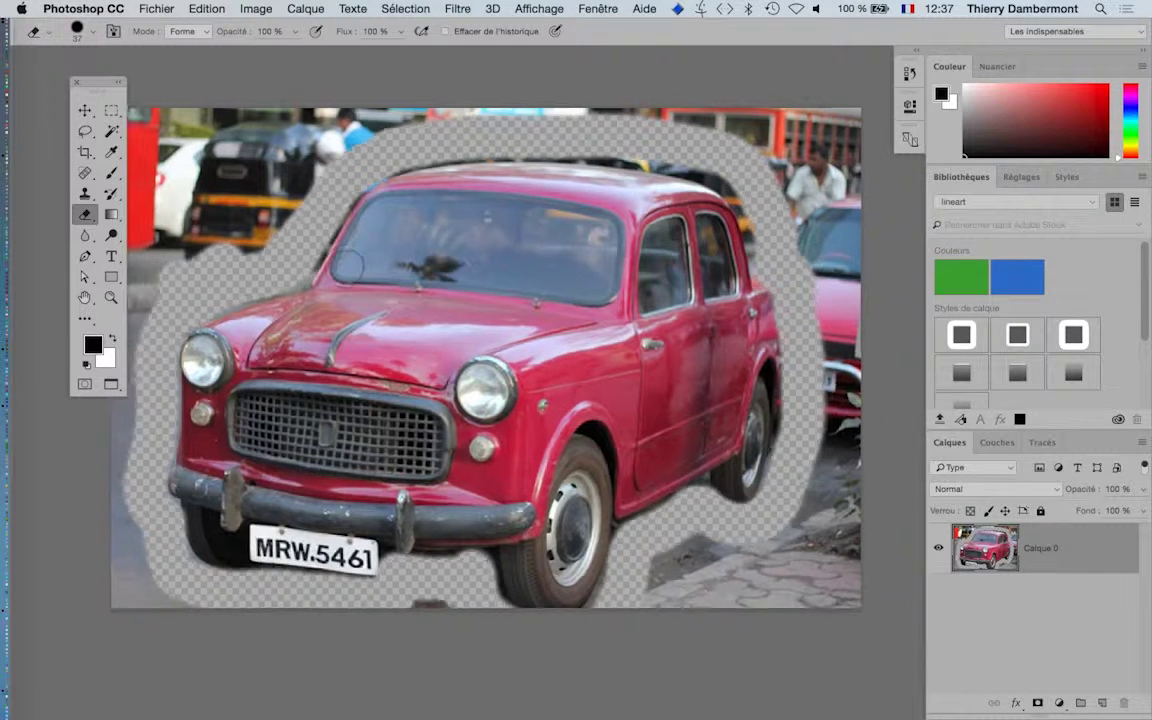
{"action": "scroll", "coordinate": [346, 264], "scroll_direction": "down", "scroll_amount": 1}
{"action": "left_click_drag", "start_coordinate": [404, 298], "coordinate": [414, 298]}
{"action": "mouse_move", "coordinate": [225, 200]}
{"action": "left_mouse_down"}
{"action": "mouse_move", "coordinate": [415, 145]}
{"action": "mouse_move", "coordinate": [610, 150]}
{"action": "mouse_move", "coordinate": [660, 185]}
{"action": "mouse_move", "coordinate": [645, 250]}
{"action": "mouse_move", "coordinate": [655, 360]}
{"action": "mouse_move", "coordinate": [645, 460]}
{"action": "mouse_move", "coordinate": [687, 510]}
{"action": "mouse_move", "coordinate": [593, 548]}
{"action": "left_mouse_up"}
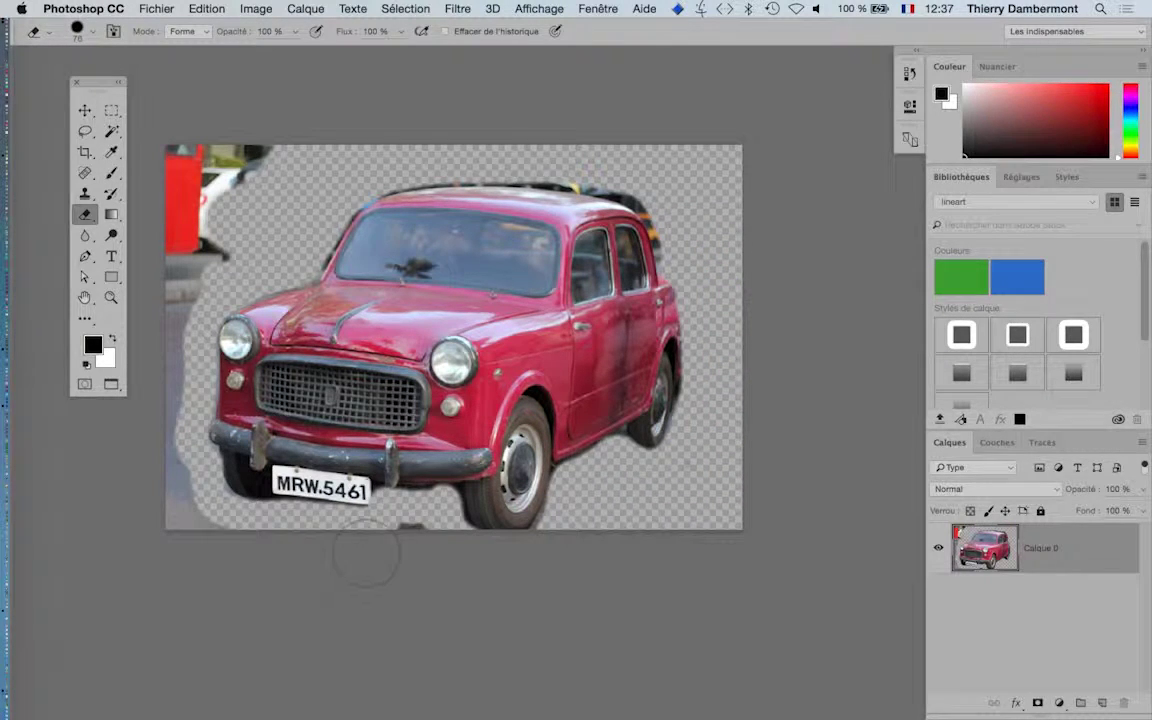
{"action": "left_click_drag", "start_coordinate": [337, 545], "coordinate": [171, 508]}
{"action": "mouse_move", "coordinate": [175, 420]}
{"action": "left_mouse_down"}
{"action": "mouse_move", "coordinate": [175, 215]}
{"action": "mouse_move", "coordinate": [245, 195]}
{"action": "left_mouse_up"}
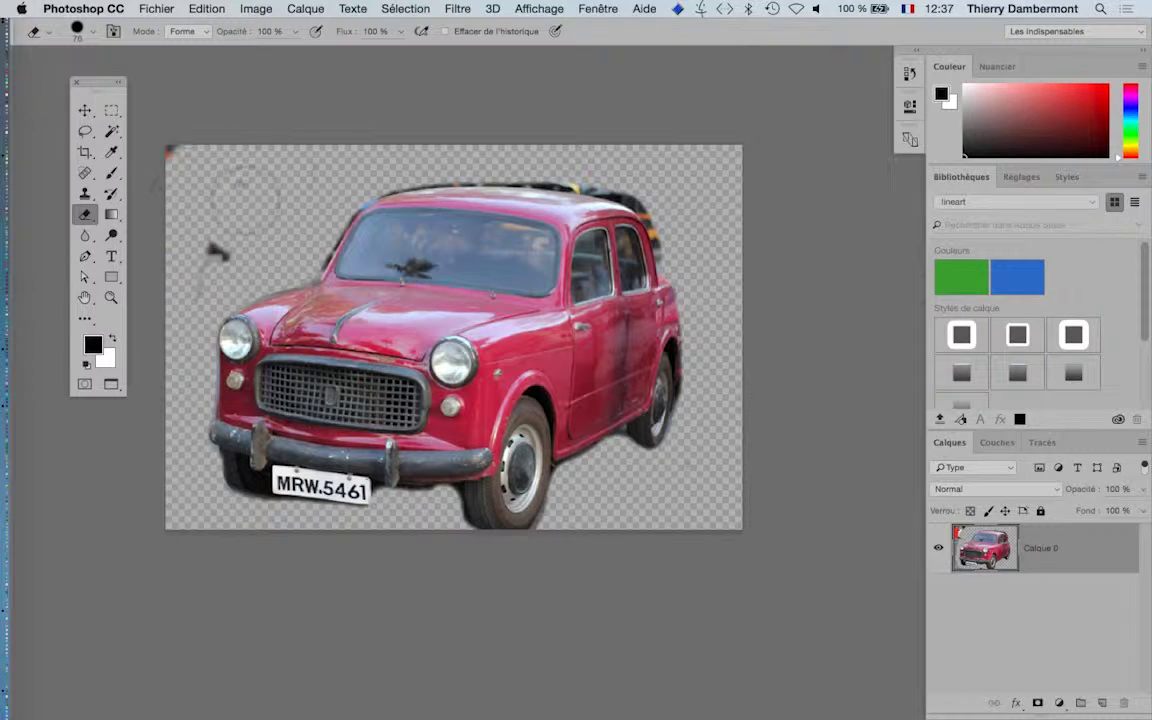
Start a Content-Aware Scale on the car layer, then cancel it to keep the original proportions
{"action": "left_click", "coordinate": [220, 8]}
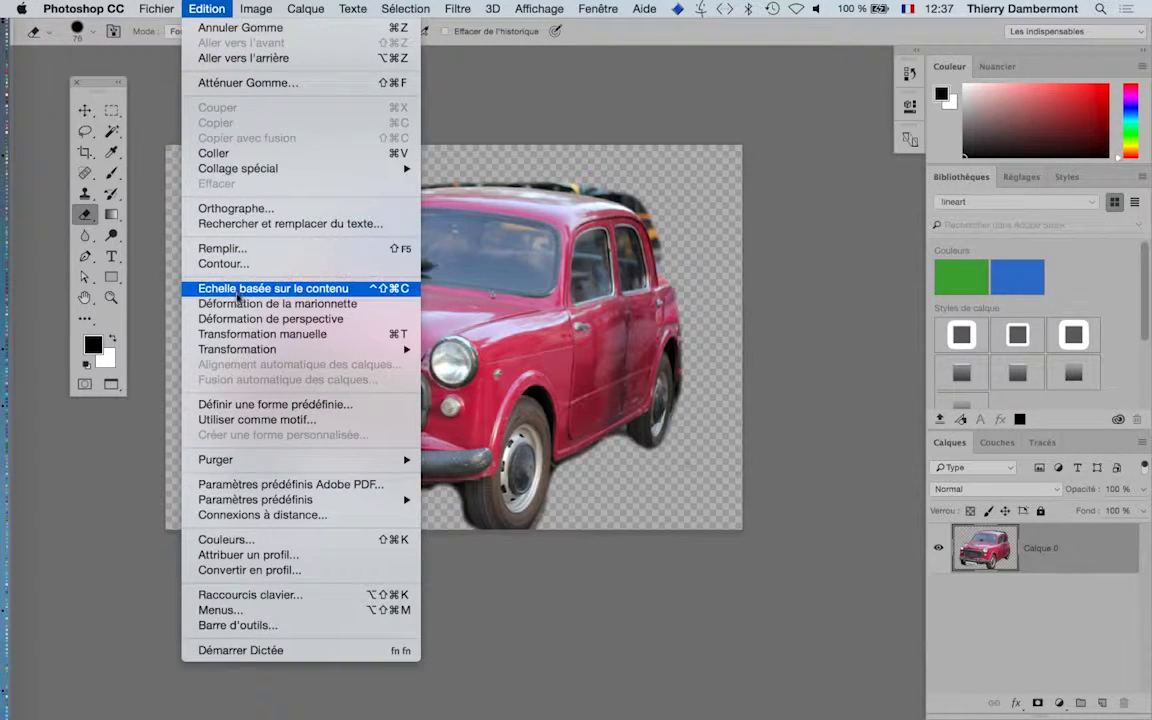
{"action": "left_click", "coordinate": [250, 292]}
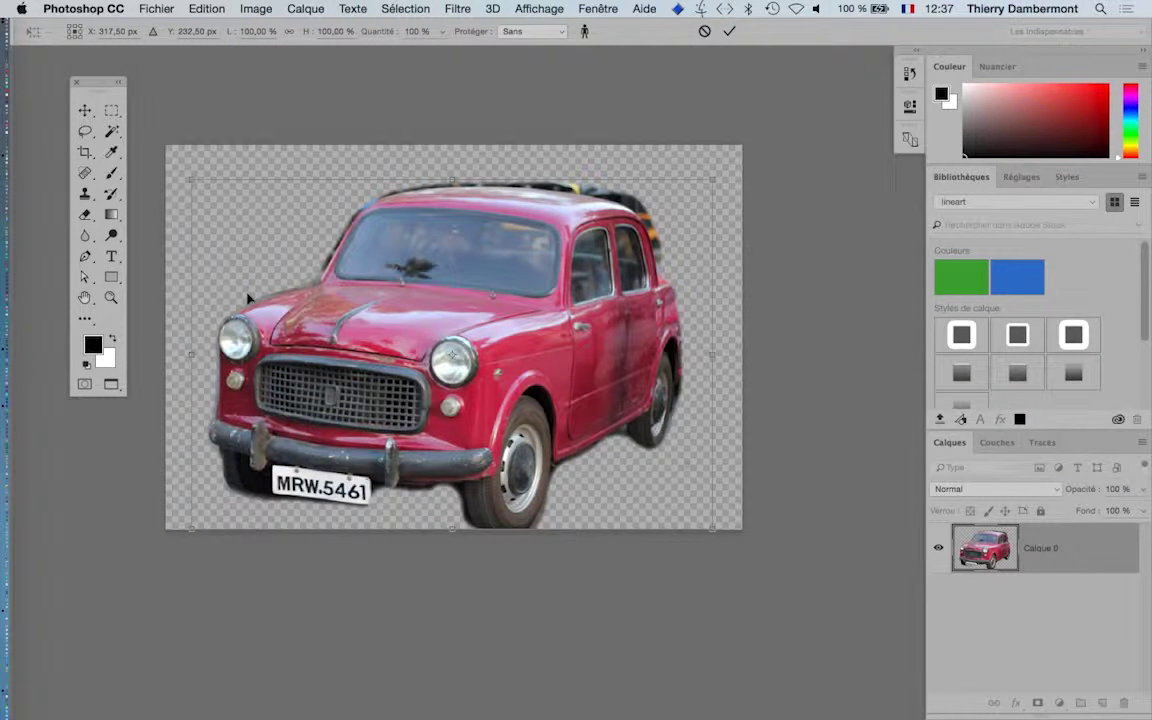
{"action": "mouse_move", "coordinate": [714, 179]}
{"action": "left_mouse_down"}
{"action": "mouse_move", "coordinate": [640, 245]}
{"action": "mouse_move", "coordinate": [607, 239]}
{"action": "mouse_move", "coordinate": [582, 256]}
{"action": "mouse_move", "coordinate": [643, 198]}
{"action": "mouse_move", "coordinate": [640, 175]}
{"action": "mouse_move", "coordinate": [612, 150]}
{"action": "left_mouse_up"}
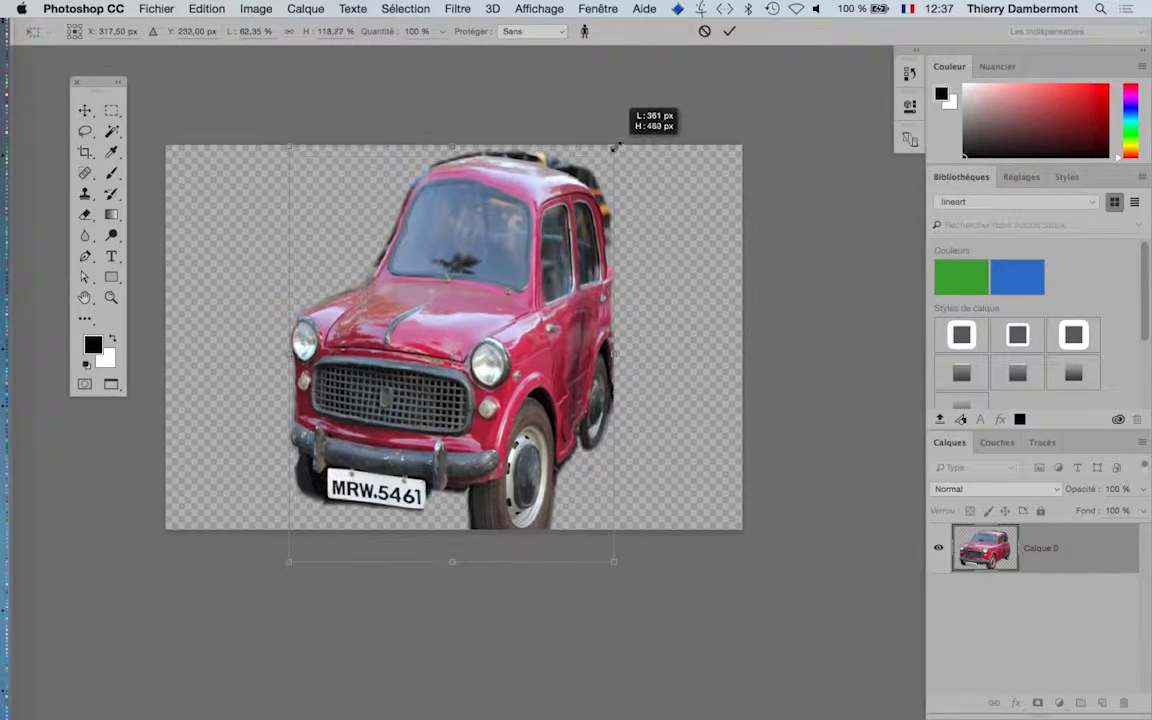
{"action": "key", "text": "Escape"}
{"action": "key", "text": "e"}
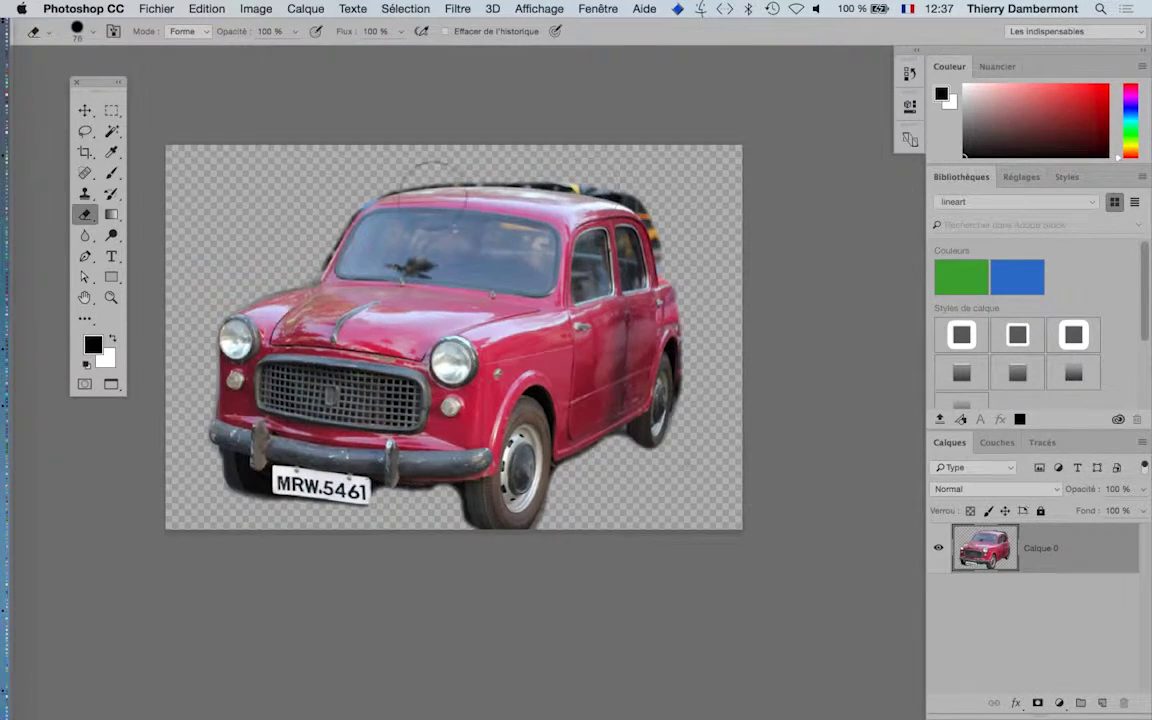
{"action": "scroll", "coordinate": [439, 209], "scroll_direction": "down", "scroll_amount": 2}
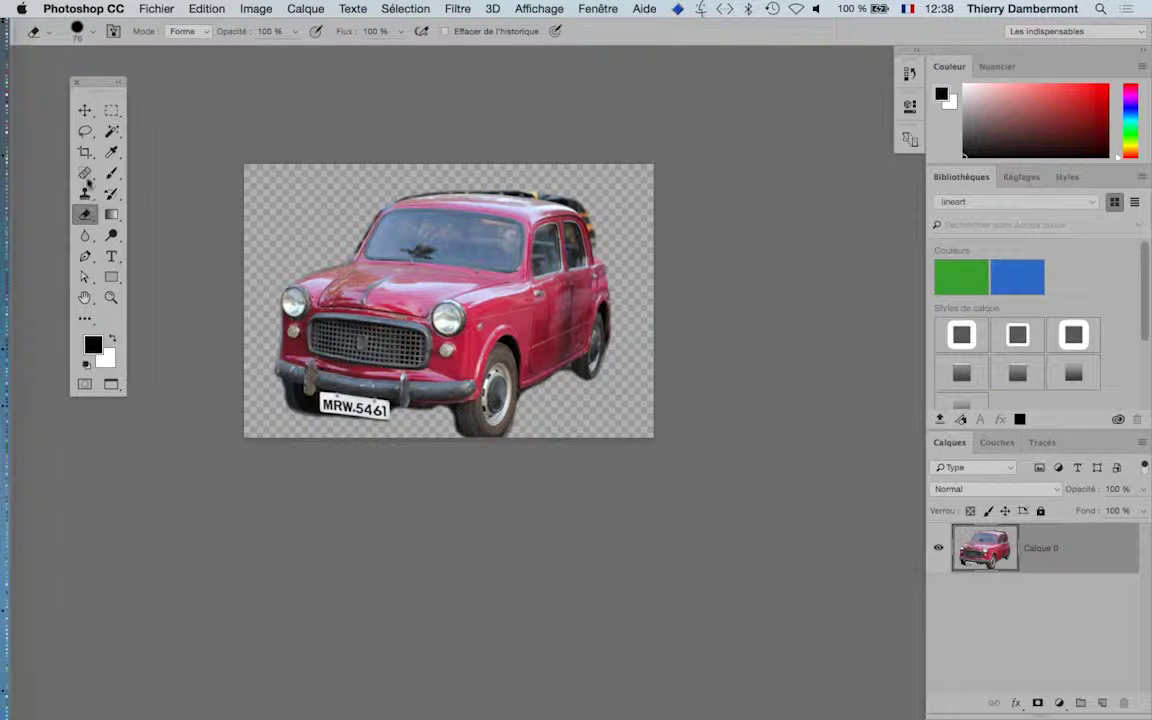
Extend the canvas with the Crop tool beyond the image edges, adding transparent margin around the car
{"action": "left_click", "coordinate": [89, 158]}
{"action": "left_click_drag", "start_coordinate": [243, 436], "coordinate": [83, 545]}
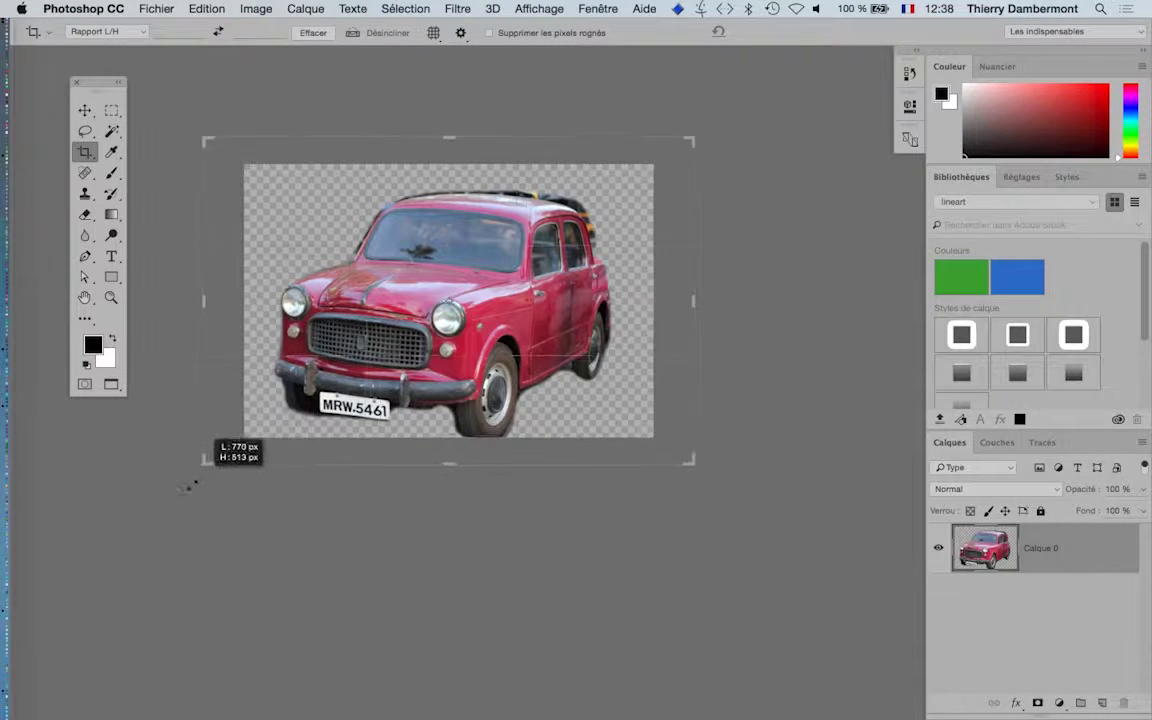
{"action": "key", "text": "Return"}
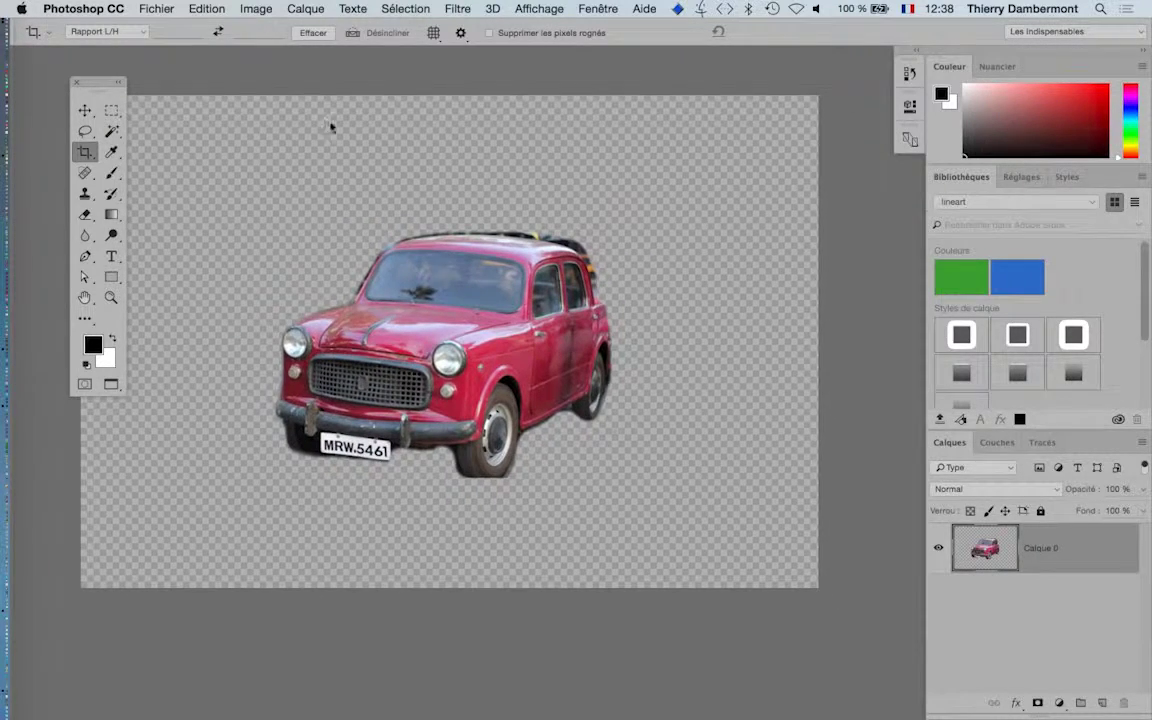
{"action": "left_click", "coordinate": [207, 8]}
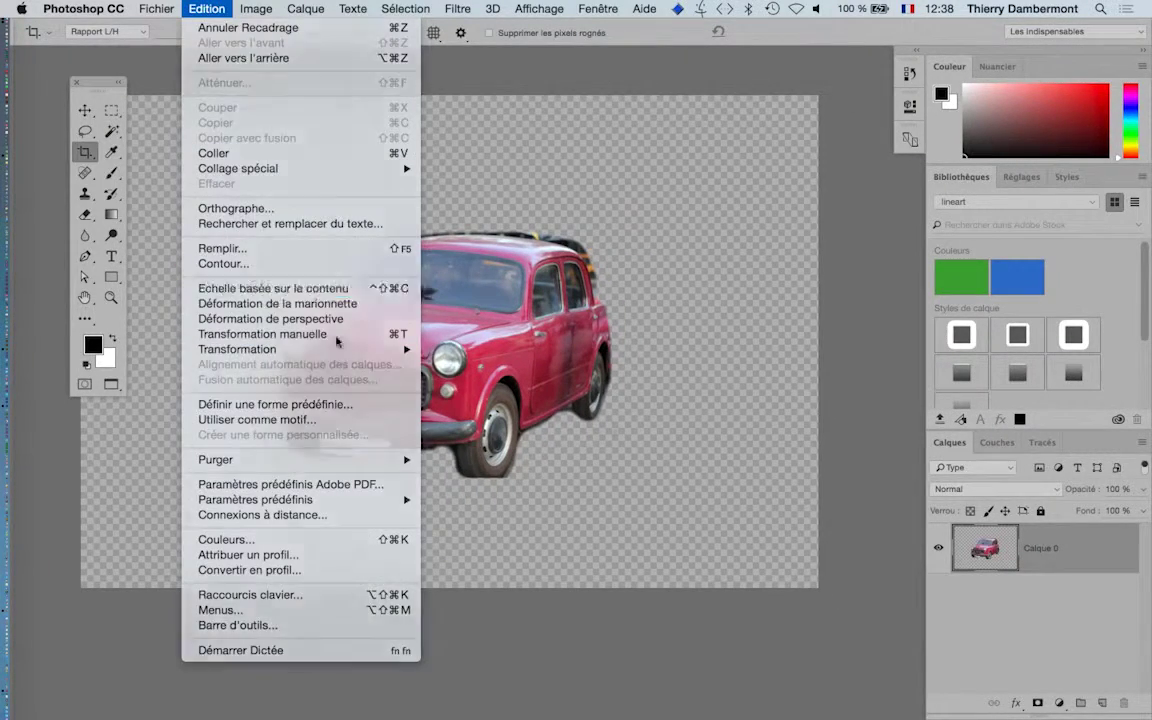
{"action": "left_click", "coordinate": [240, 288]}
{"action": "mouse_move", "coordinate": [631, 229]}
{"action": "left_mouse_down"}
{"action": "mouse_move", "coordinate": [553, 152]}
{"action": "mouse_move", "coordinate": [594, 265]}
{"action": "mouse_move", "coordinate": [638, 267]}
{"action": "mouse_move", "coordinate": [704, 296]}
{"action": "mouse_move", "coordinate": [684, 177]}
{"action": "mouse_move", "coordinate": [640, 154]}
{"action": "mouse_move", "coordinate": [555, 159]}
{"action": "mouse_move", "coordinate": [625, 234]}
{"action": "mouse_move", "coordinate": [603, 257]}
{"action": "mouse_move", "coordinate": [622, 195]}
{"action": "mouse_move", "coordinate": [657, 260]}
{"action": "mouse_move", "coordinate": [655, 288]}
{"action": "mouse_move", "coordinate": [653, 116]}
{"action": "mouse_move", "coordinate": [663, 285]}
{"action": "mouse_move", "coordinate": [678, 264]}
{"action": "left_mouse_up"}
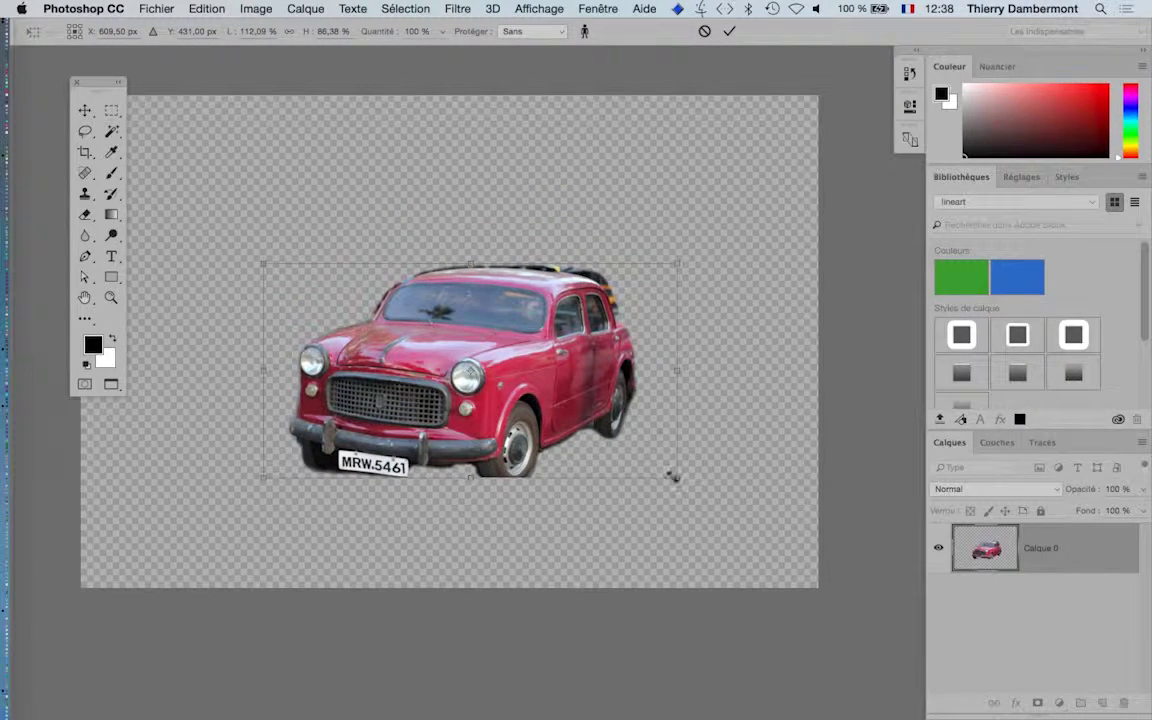
{"action": "mouse_move", "coordinate": [674, 478]}
{"action": "left_mouse_down"}
{"action": "mouse_move", "coordinate": [615, 512]}
{"action": "mouse_move", "coordinate": [522, 514]}
{"action": "mouse_move", "coordinate": [760, 514]}
{"action": "mouse_move", "coordinate": [864, 530]}
{"action": "mouse_move", "coordinate": [738, 508]}
{"action": "mouse_move", "coordinate": [579, 514]}
{"action": "mouse_move", "coordinate": [525, 476]}
{"action": "mouse_move", "coordinate": [509, 458]}
{"action": "mouse_move", "coordinate": [520, 450]}
{"action": "left_mouse_up"}
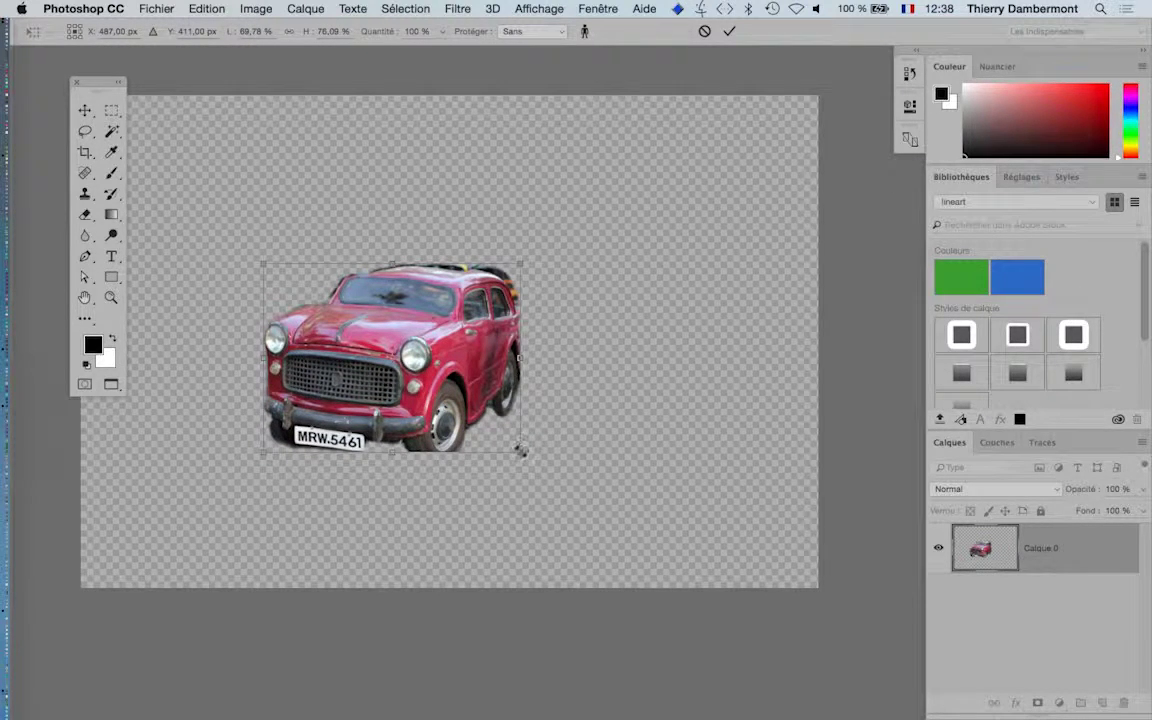
{"action": "mouse_move", "coordinate": [520, 450]}
{"action": "left_mouse_down"}
{"action": "mouse_move", "coordinate": [684, 553]}
{"action": "mouse_move", "coordinate": [746, 619]}
{"action": "mouse_move", "coordinate": [856, 612]}
{"action": "mouse_move", "coordinate": [851, 599]}
{"action": "left_mouse_up"}
{"action": "scroll", "coordinate": [689, 501], "scroll_direction": "down", "scroll_amount": 1}
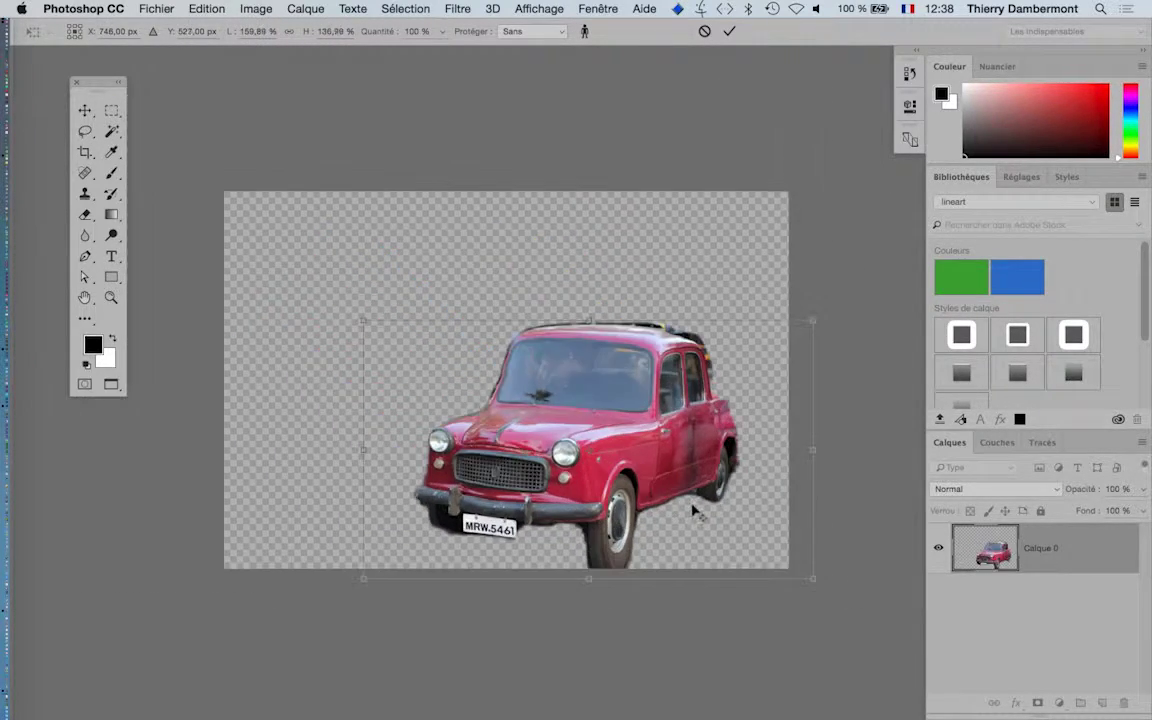
{"action": "mouse_move", "coordinate": [330, 296]}
{"action": "left_mouse_down"}
{"action": "mouse_move", "coordinate": [242, 212]}
{"action": "mouse_move", "coordinate": [270, 333]}
{"action": "left_mouse_up"}
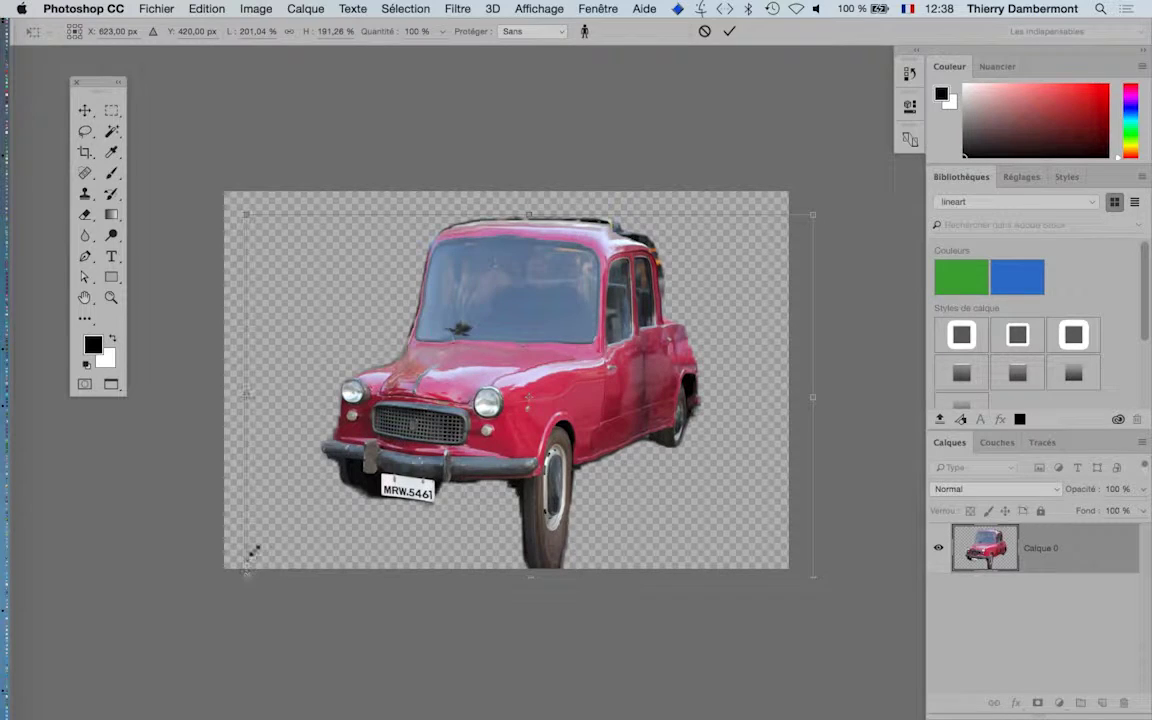
{"action": "left_click_drag", "start_coordinate": [257, 533], "coordinate": [260, 532]}
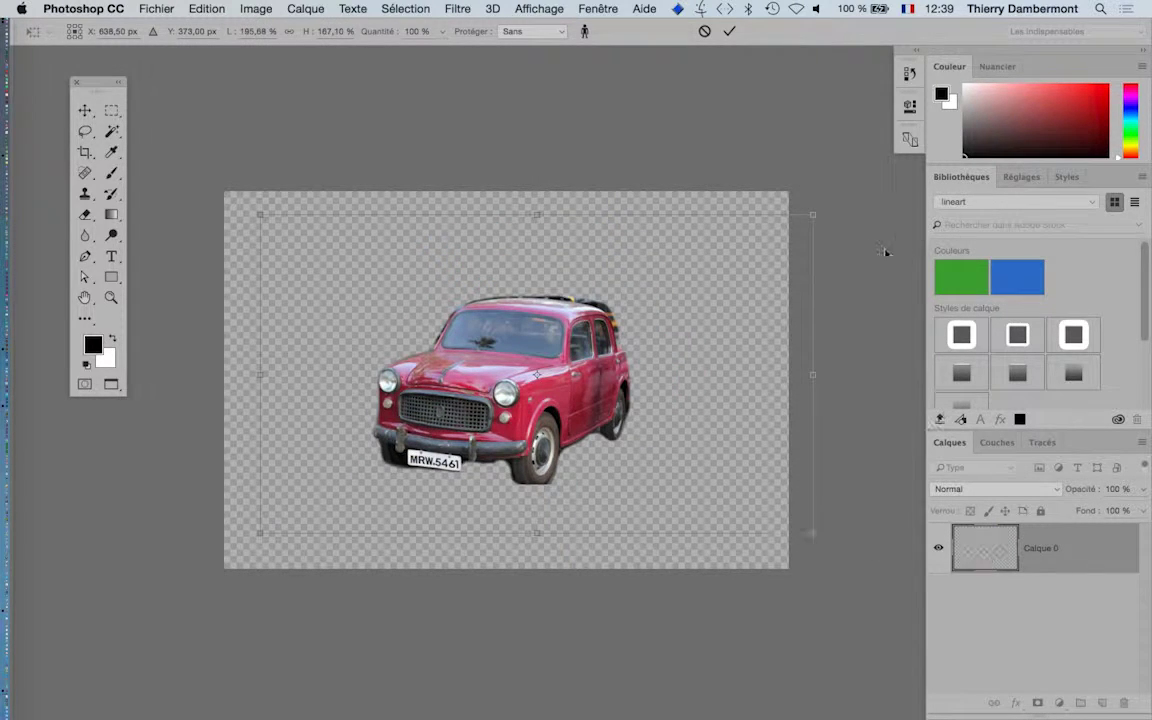
{"action": "left_click_drag", "start_coordinate": [815, 213], "coordinate": [753, 259]}
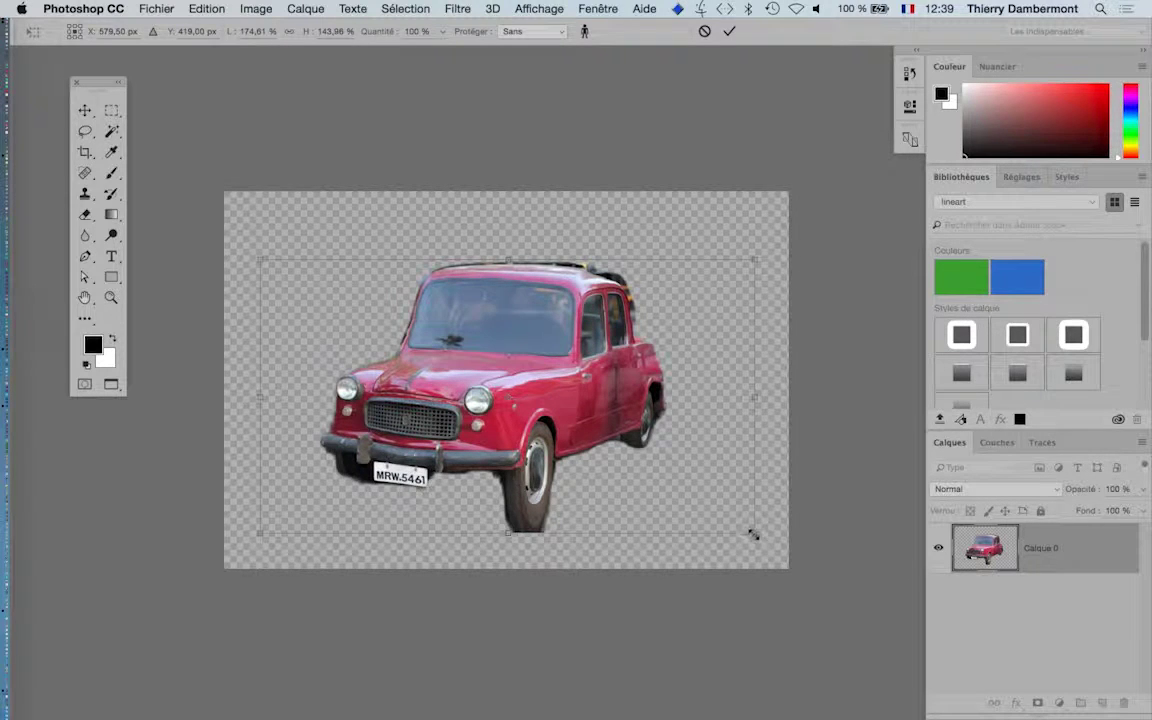
{"action": "left_click_drag", "start_coordinate": [753, 533], "coordinate": [768, 460]}
{"action": "mouse_move", "coordinate": [260, 256]}
{"action": "left_mouse_down"}
{"action": "mouse_move", "coordinate": [167, 263]}
{"action": "mouse_move", "coordinate": [360, 257]}
{"action": "mouse_move", "coordinate": [195, 250]}
{"action": "left_mouse_up"}
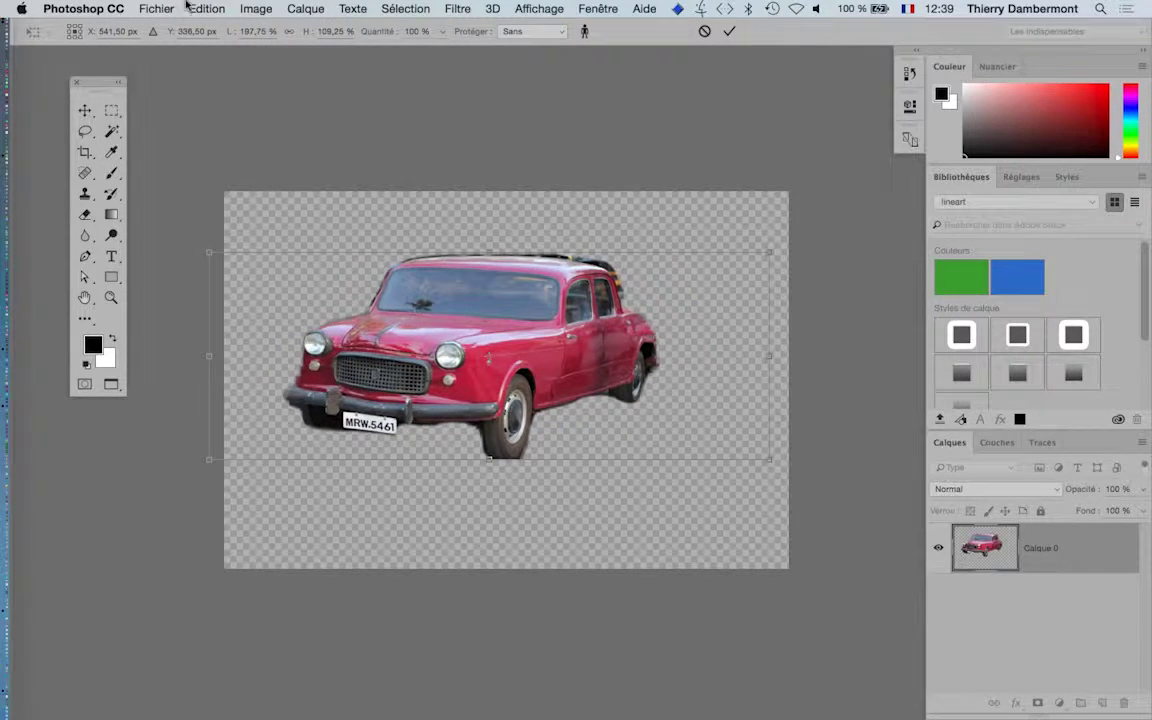
{"action": "left_click", "coordinate": [228, 8]}
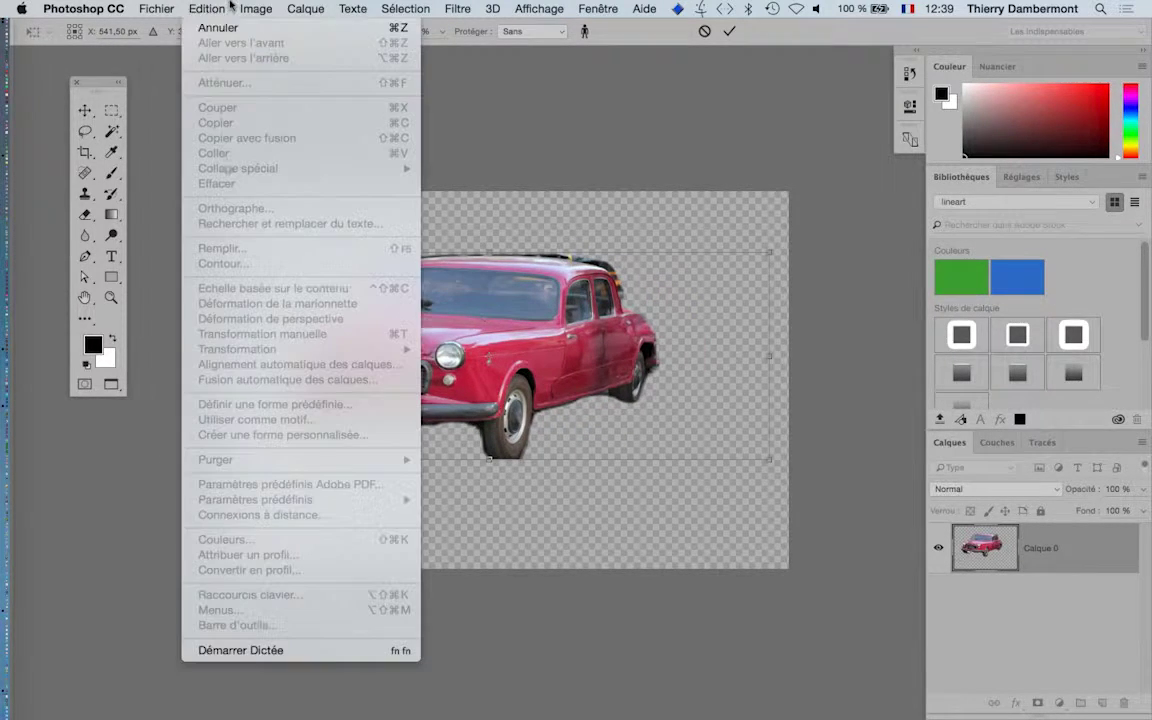
{"action": "left_click", "coordinate": [770, 254]}
{"action": "mouse_move", "coordinate": [768, 252]}
{"action": "left_mouse_down"}
{"action": "mouse_move", "coordinate": [771, 185]}
{"action": "mouse_move", "coordinate": [769, 238]}
{"action": "left_mouse_up"}
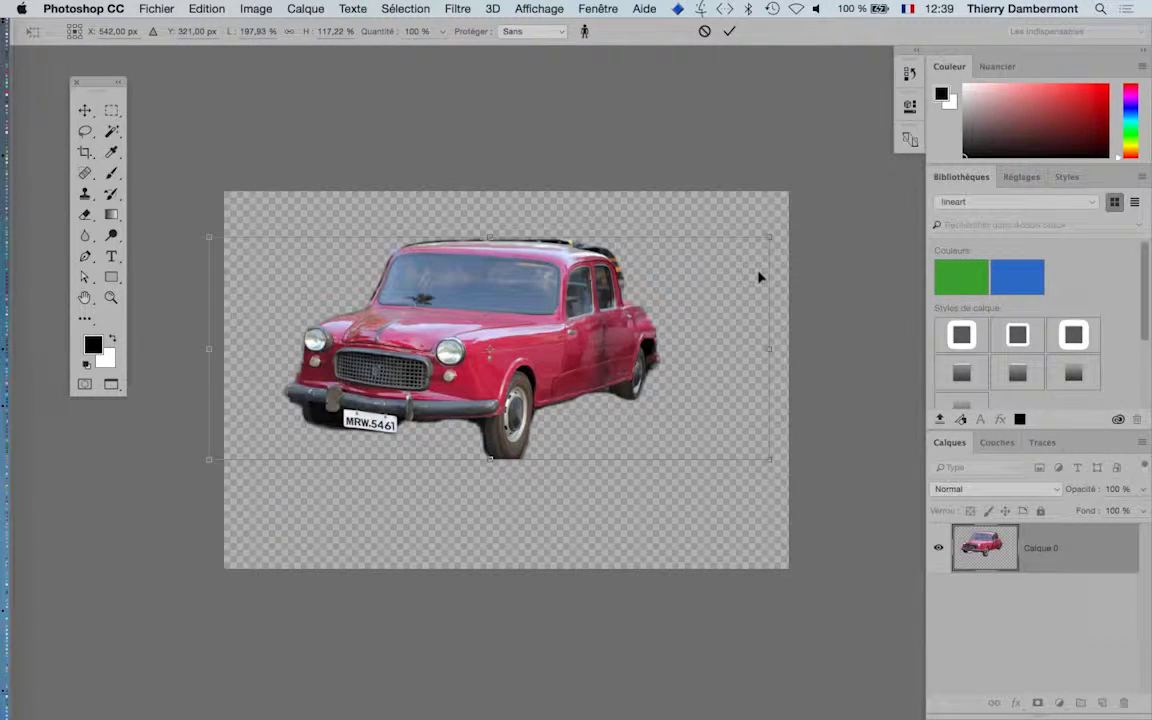
{"action": "key", "text": "Return"}
{"action": "key", "text": "c"}
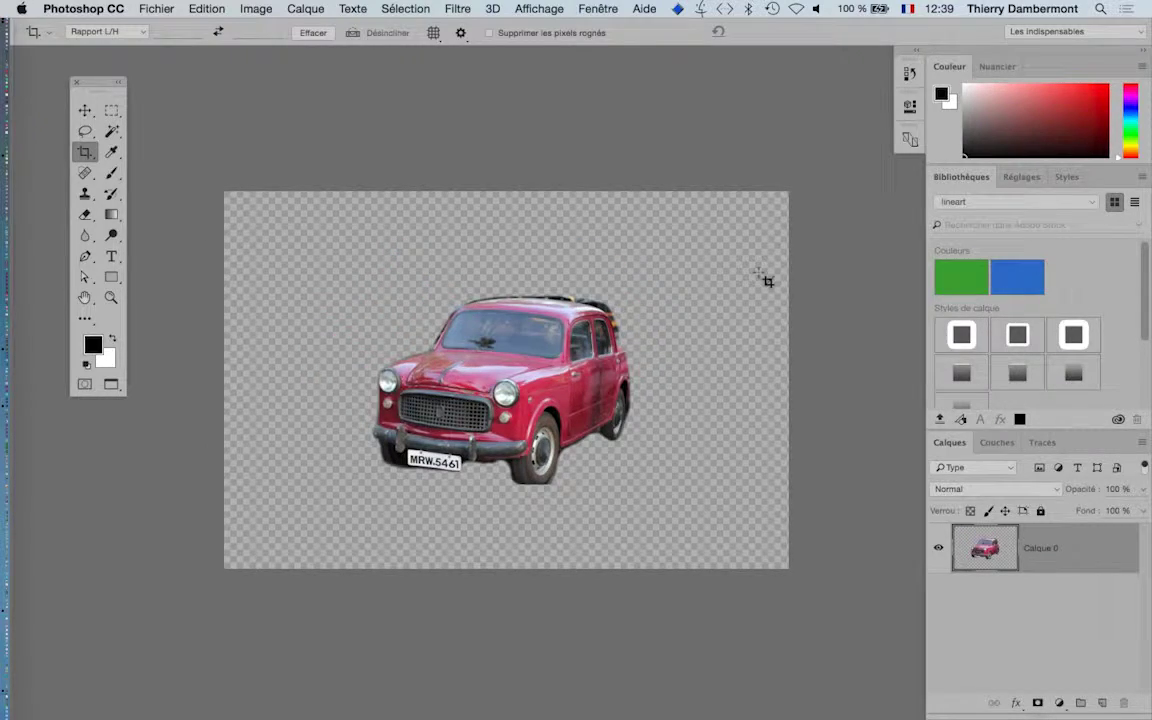
Search Google Images for portrait "public domain" and scroll through the results
{"action": "key", "text": "super+Tab"}
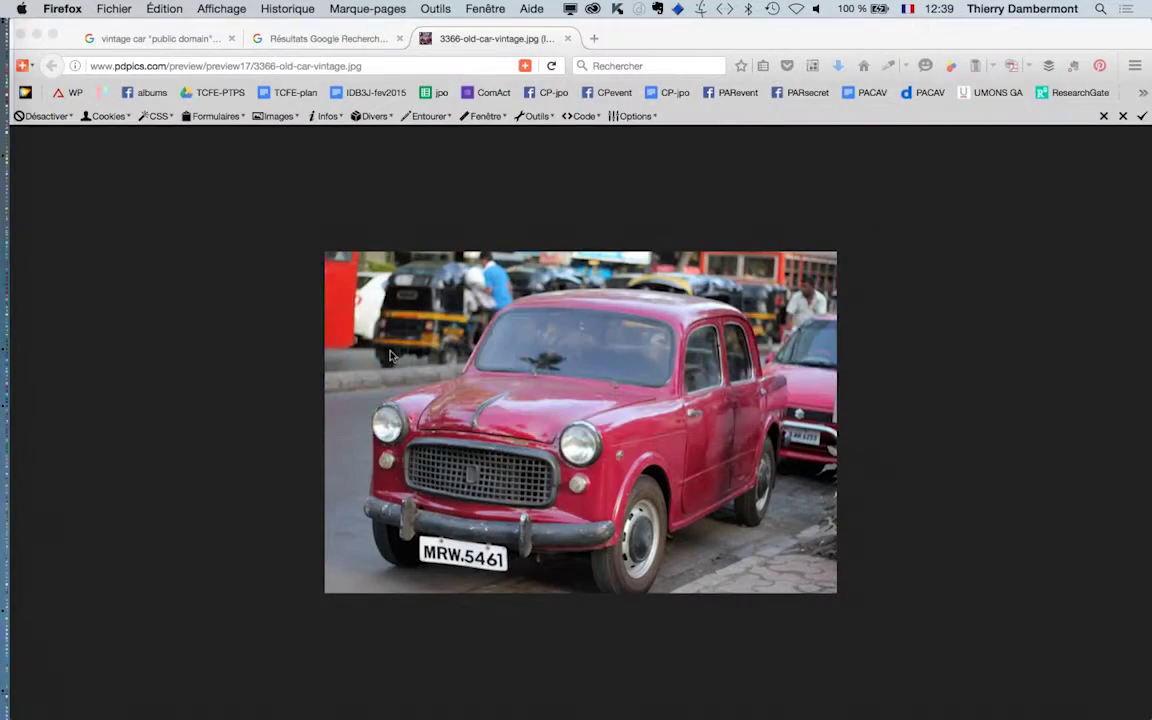
{"action": "left_click", "coordinate": [175, 40]}
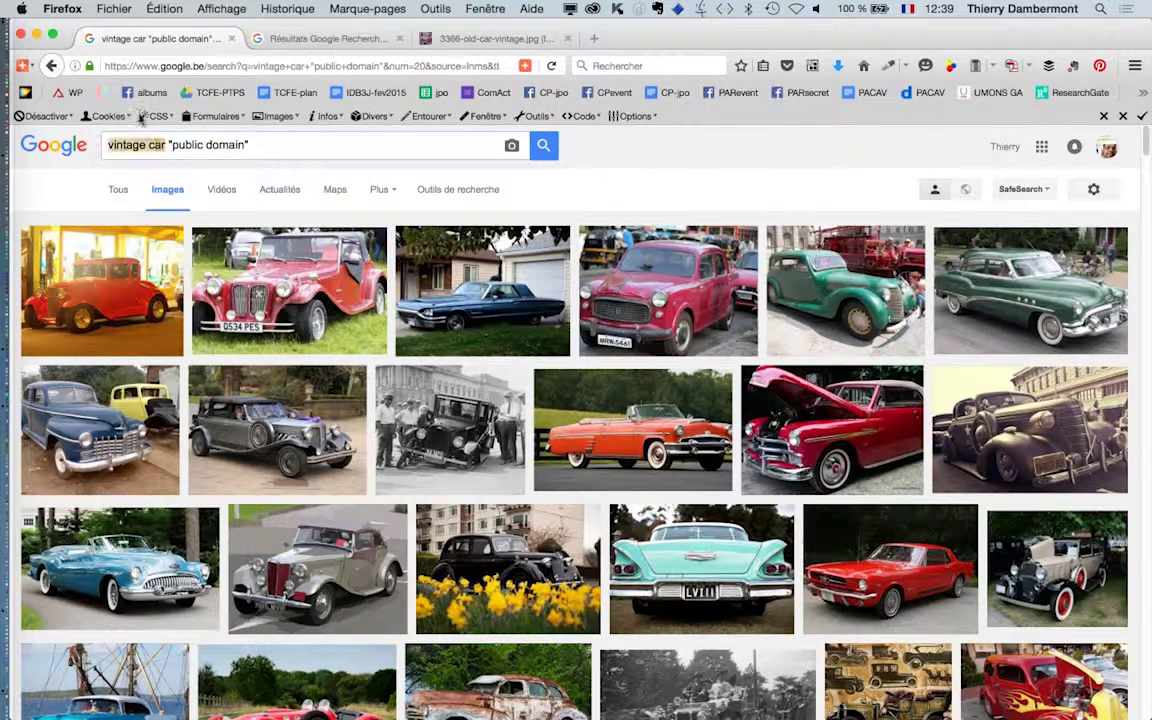
{"action": "type", "text": "trait"}
{"action": "key", "text": "Return"}
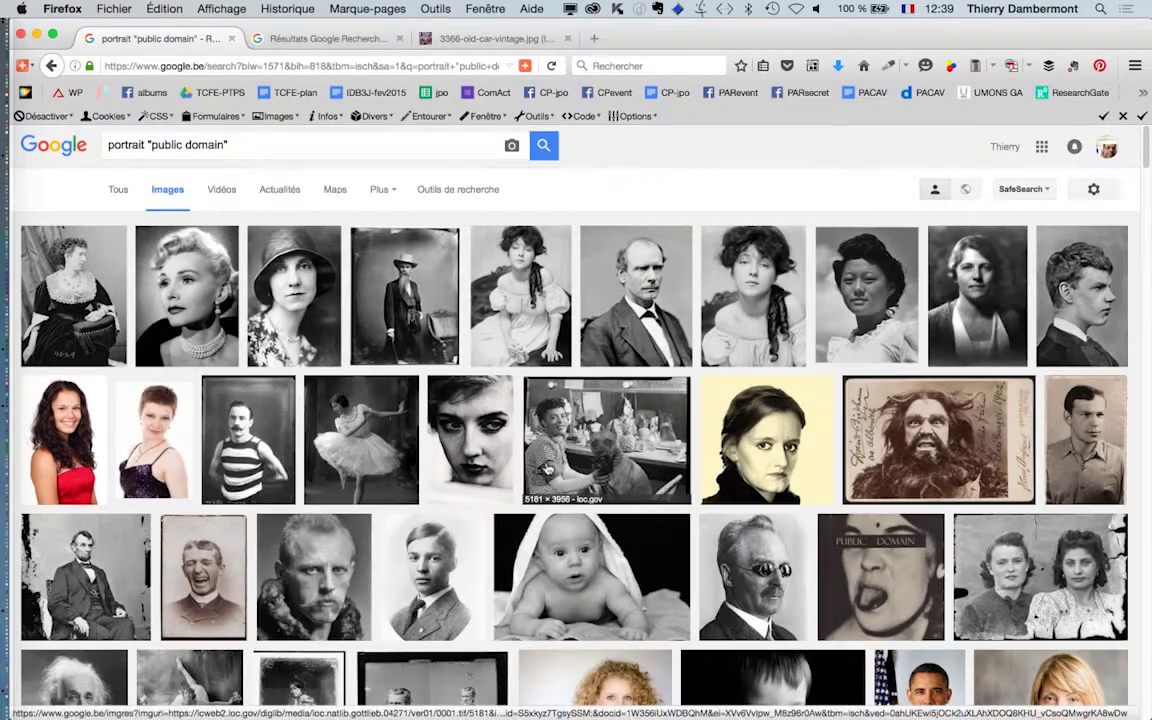
{"action": "scroll", "coordinate": [548, 458], "scroll_direction": "down", "scroll_amount": 1}
{"action": "scroll", "coordinate": [548, 458], "scroll_direction": "down", "scroll_amount": 1}
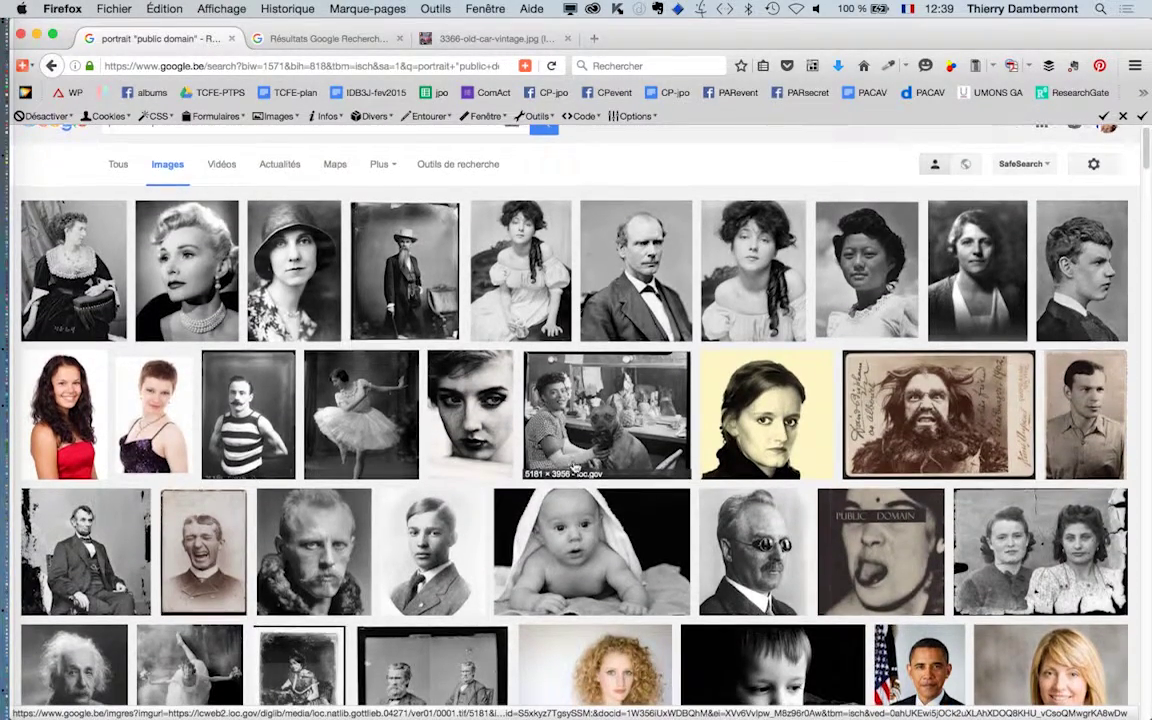
{"action": "scroll", "coordinate": [553, 455], "scroll_direction": "down", "scroll_amount": 1}
{"action": "scroll", "coordinate": [570, 472], "scroll_direction": "down", "scroll_amount": 3}
{"action": "scroll", "coordinate": [572, 476], "scroll_direction": "down", "scroll_amount": 2}
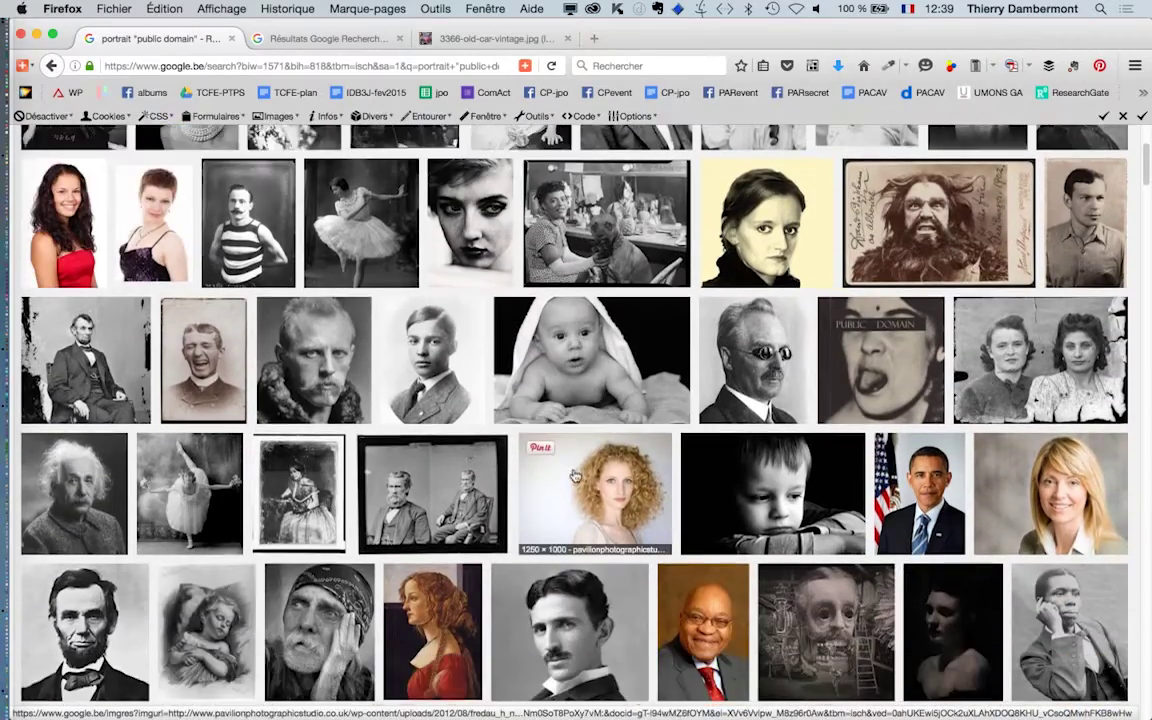
{"action": "scroll", "coordinate": [572, 476], "scroll_direction": "down", "scroll_amount": 1}
{"action": "scroll", "coordinate": [573, 475], "scroll_direction": "down", "scroll_amount": 1}
{"action": "scroll", "coordinate": [574, 474], "scroll_direction": "down", "scroll_amount": 1}
{"action": "scroll", "coordinate": [574, 474], "scroll_direction": "down", "scroll_amount": 1}
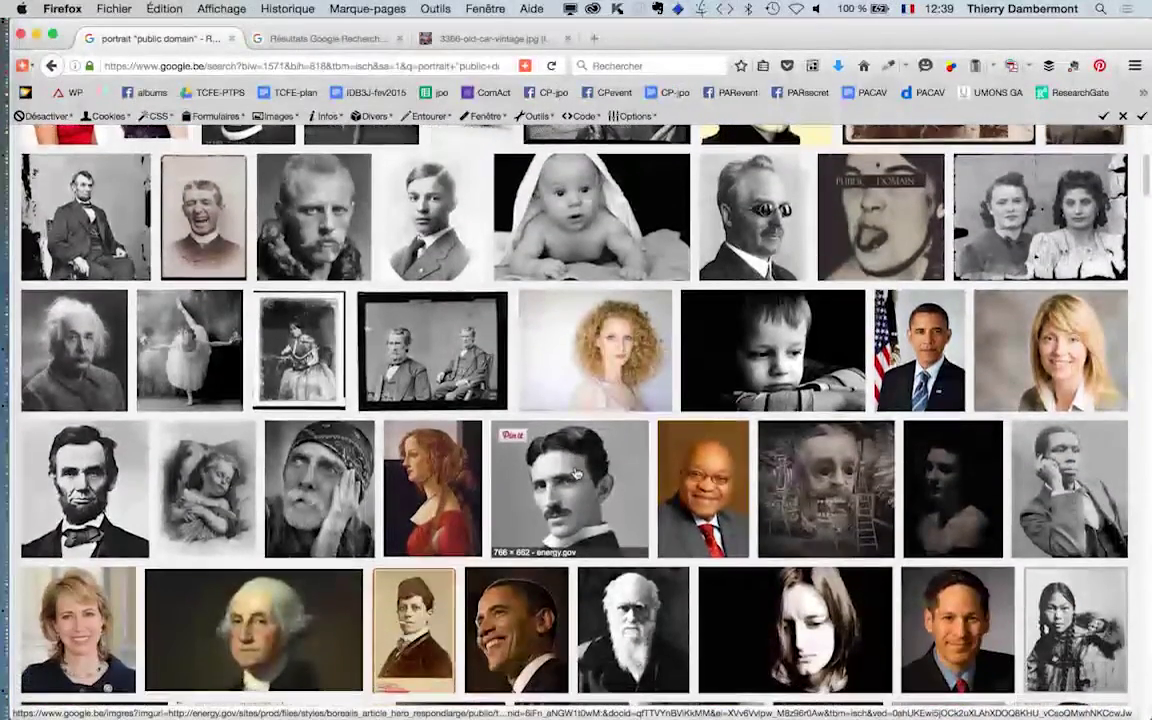
{"action": "scroll", "coordinate": [575, 473], "scroll_direction": "down", "scroll_amount": 4}
{"action": "scroll", "coordinate": [578, 472], "scroll_direction": "down", "scroll_amount": 1}
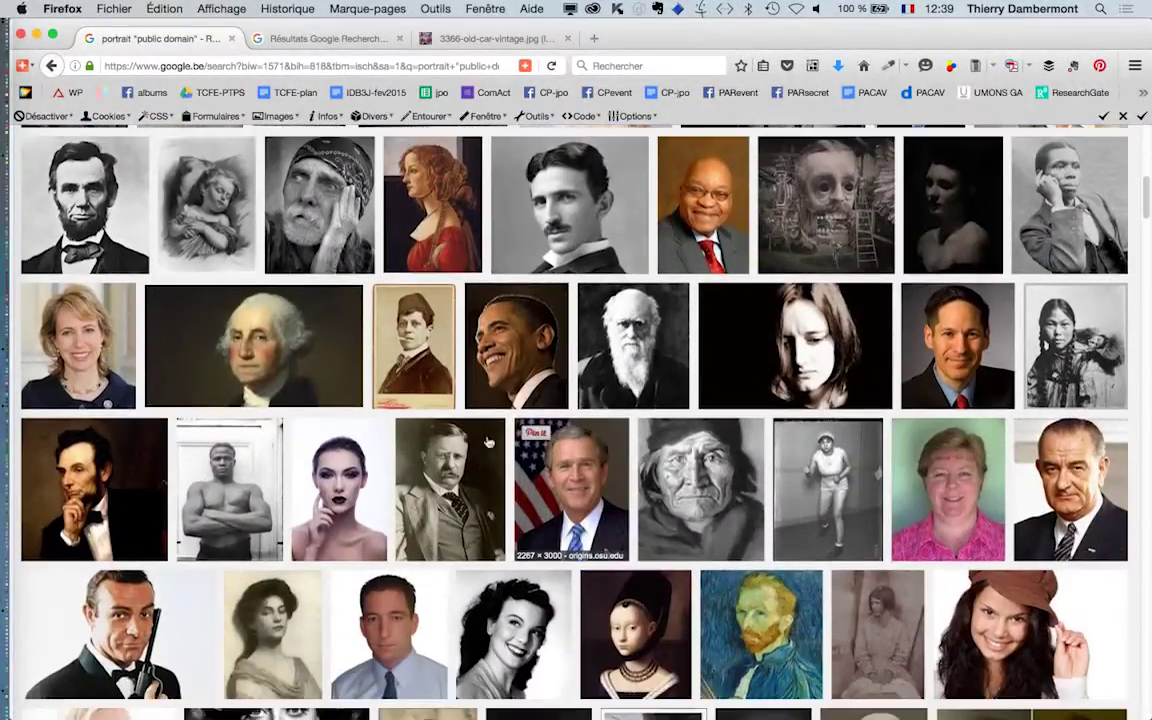
Open the Gilbert Stuart George Washington portrait on its own and save it to disk
{"action": "left_click", "coordinate": [260, 360], "text": "super"}
{"action": "left_click", "coordinate": [312, 44]}
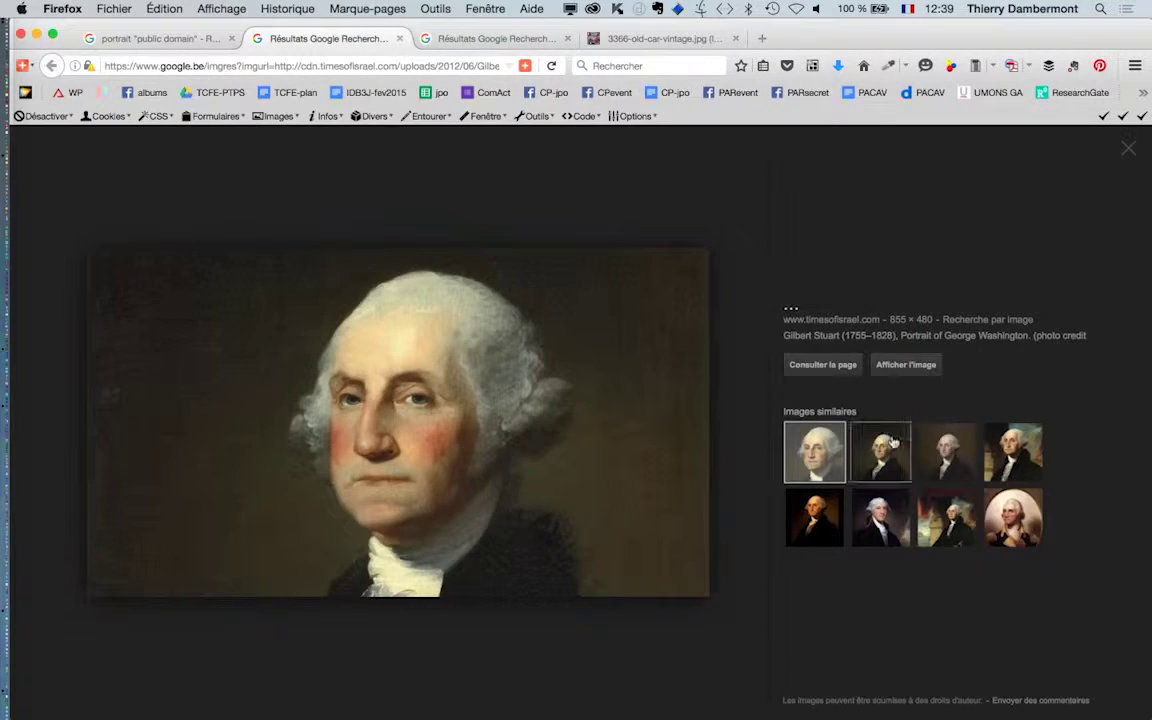
{"action": "left_click", "coordinate": [905, 364]}
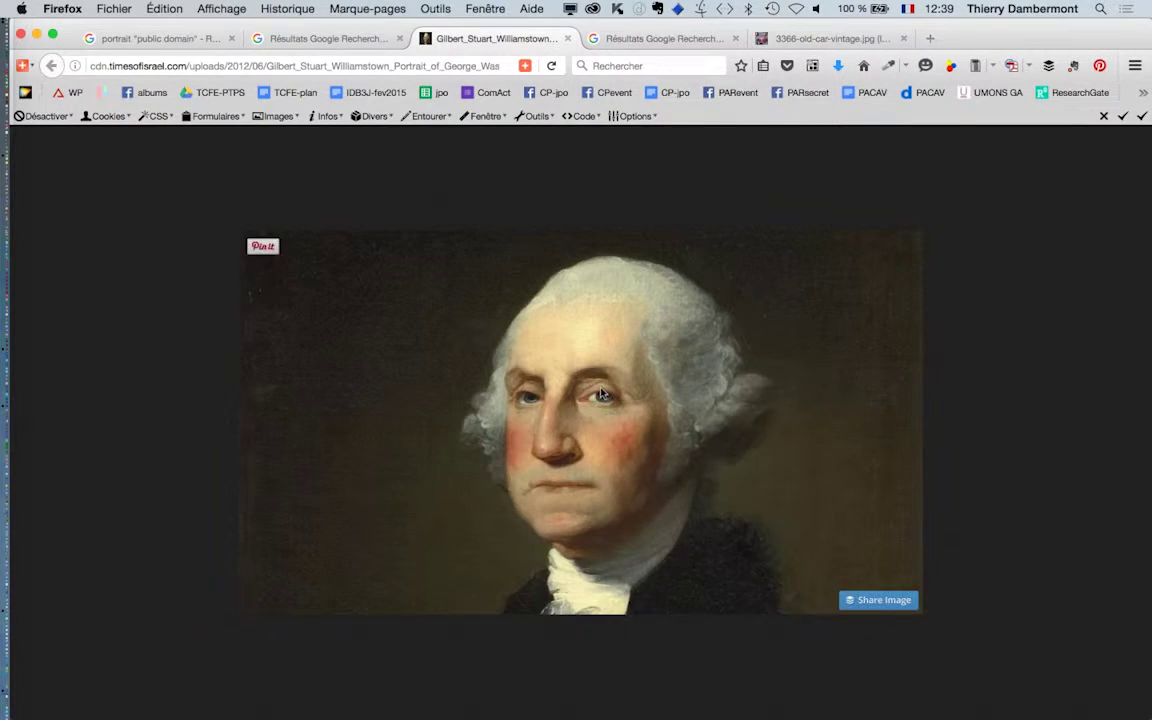
{"action": "right_click", "coordinate": [605, 386]}
{"action": "left_click", "coordinate": [683, 434]}
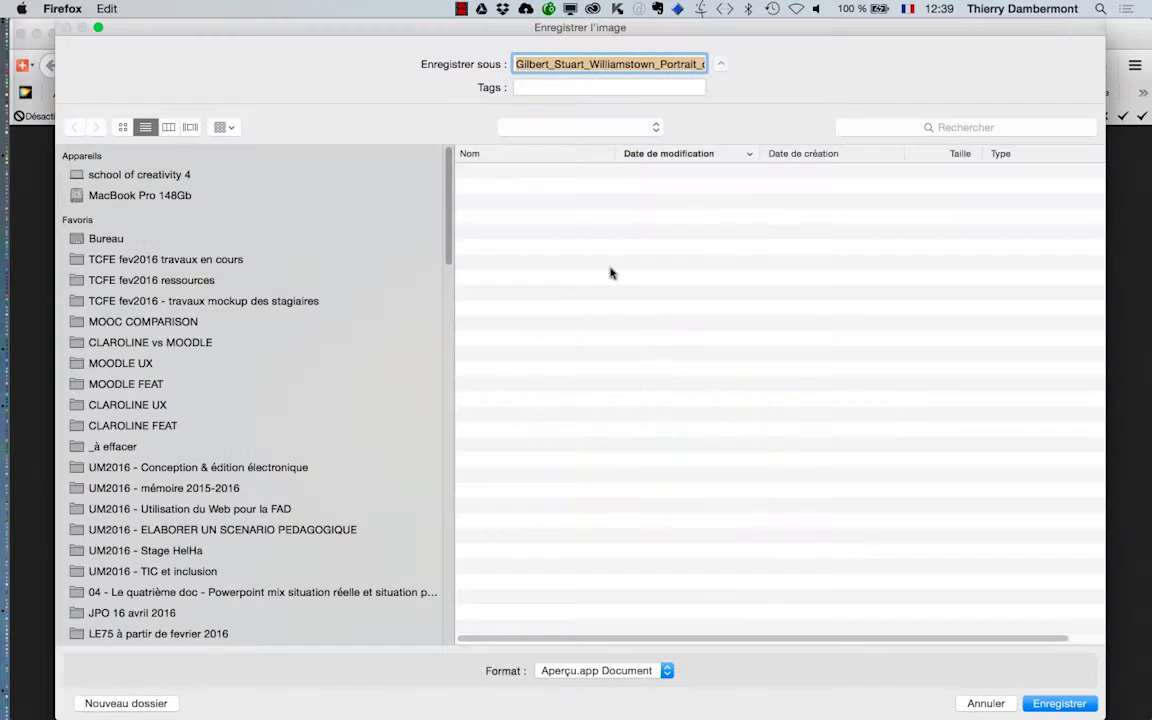
{"action": "left_click", "coordinate": [1067, 707]}
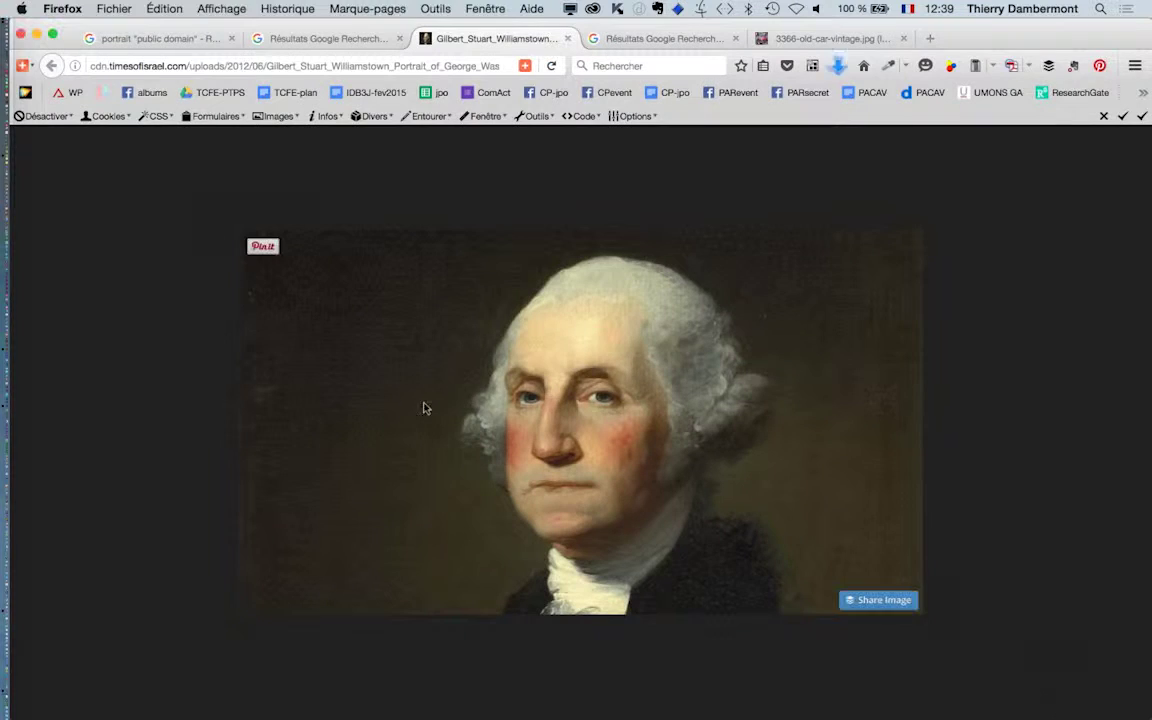
{"action": "key", "text": "super+Tab"}
{"action": "key", "text": "super+Tab"}
Open the saved George Washington portrait file in Photoshop
{"action": "left_click", "coordinate": [152, 8]}
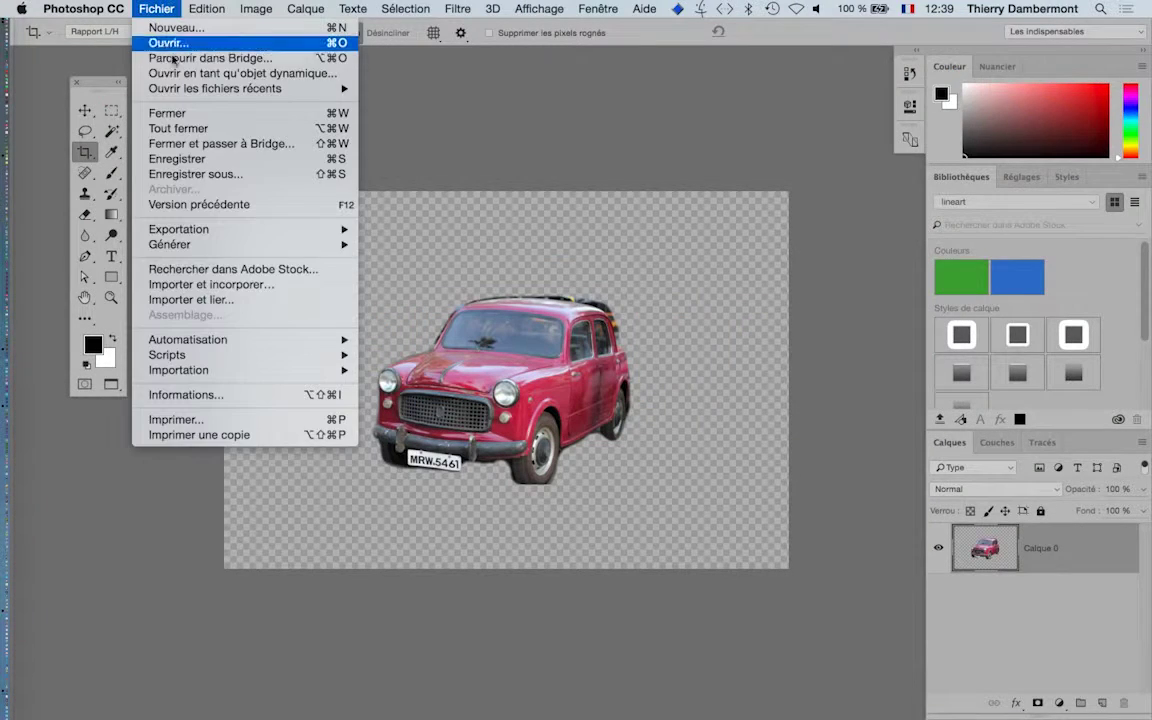
{"action": "left_click", "coordinate": [165, 42]}
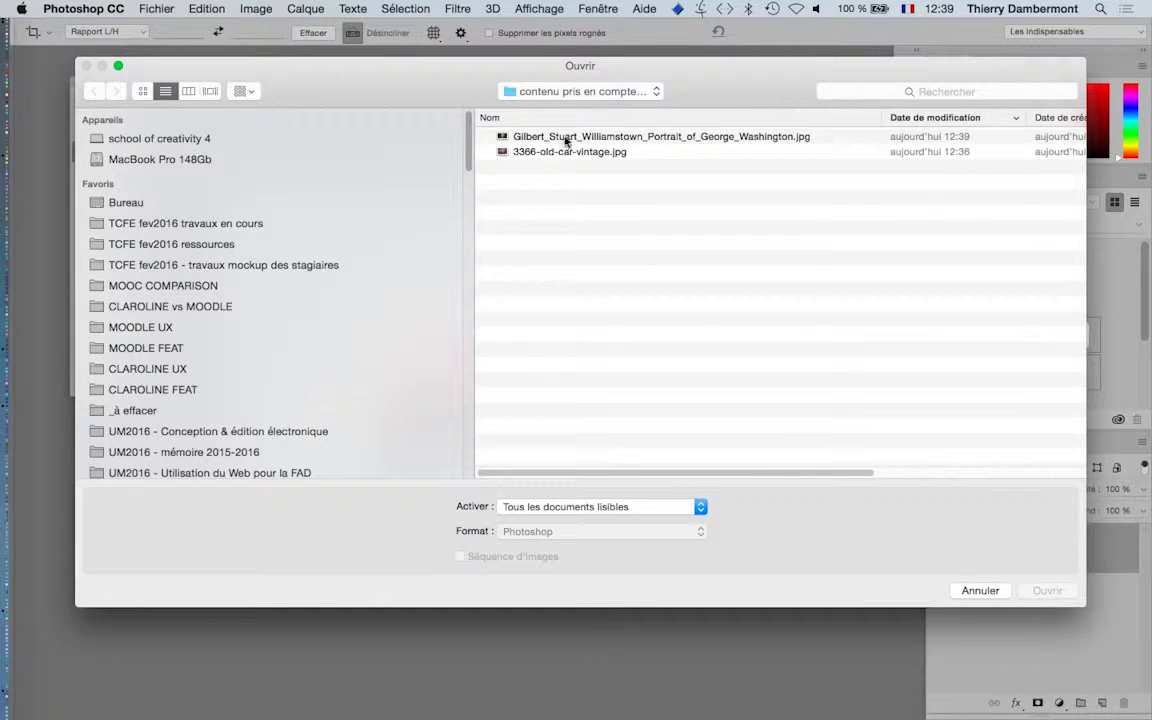
{"action": "left_click", "coordinate": [565, 139]}
{"action": "left_click", "coordinate": [1047, 591]}
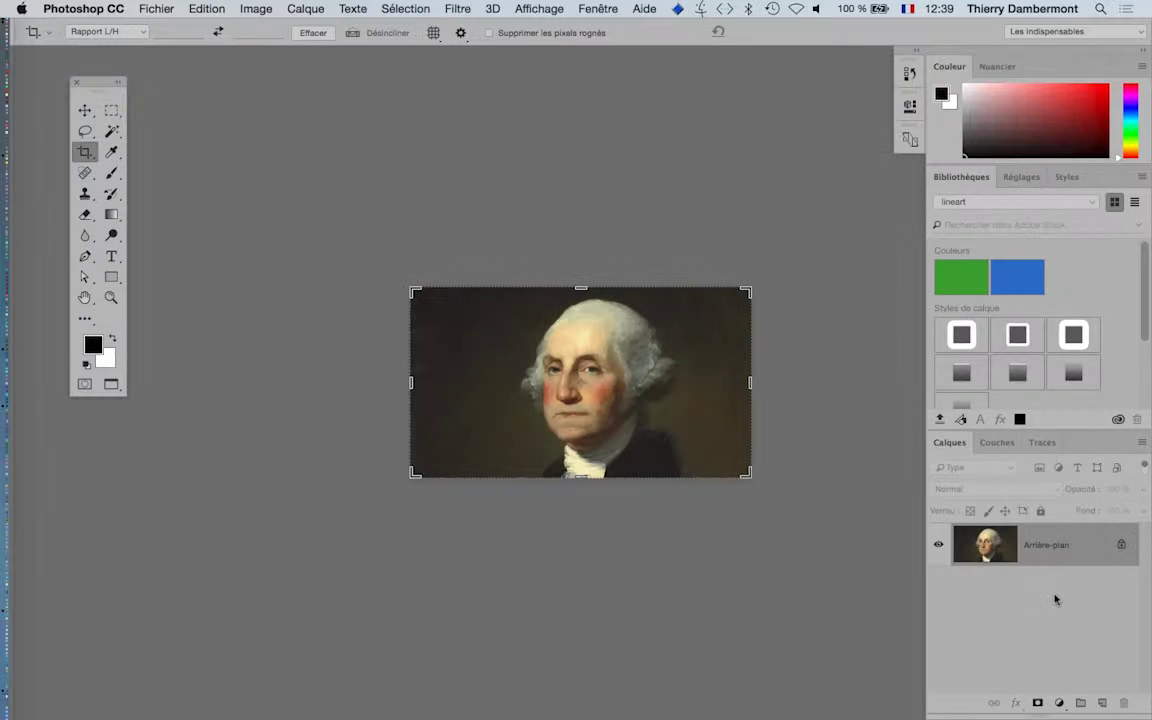
Convert the portrait's locked background into layer Calque 0 and select the Eraser tool
{"action": "scroll", "coordinate": [641, 409], "scroll_direction": "up", "scroll_amount": 2}
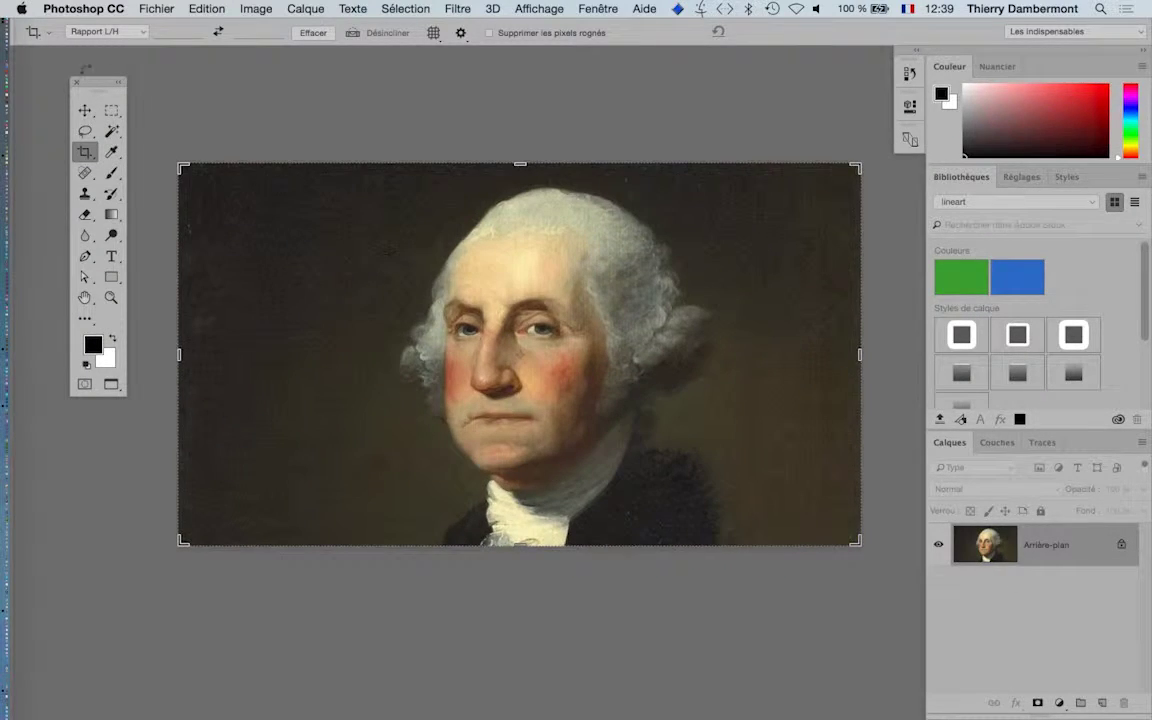
{"action": "left_click", "coordinate": [85, 110]}
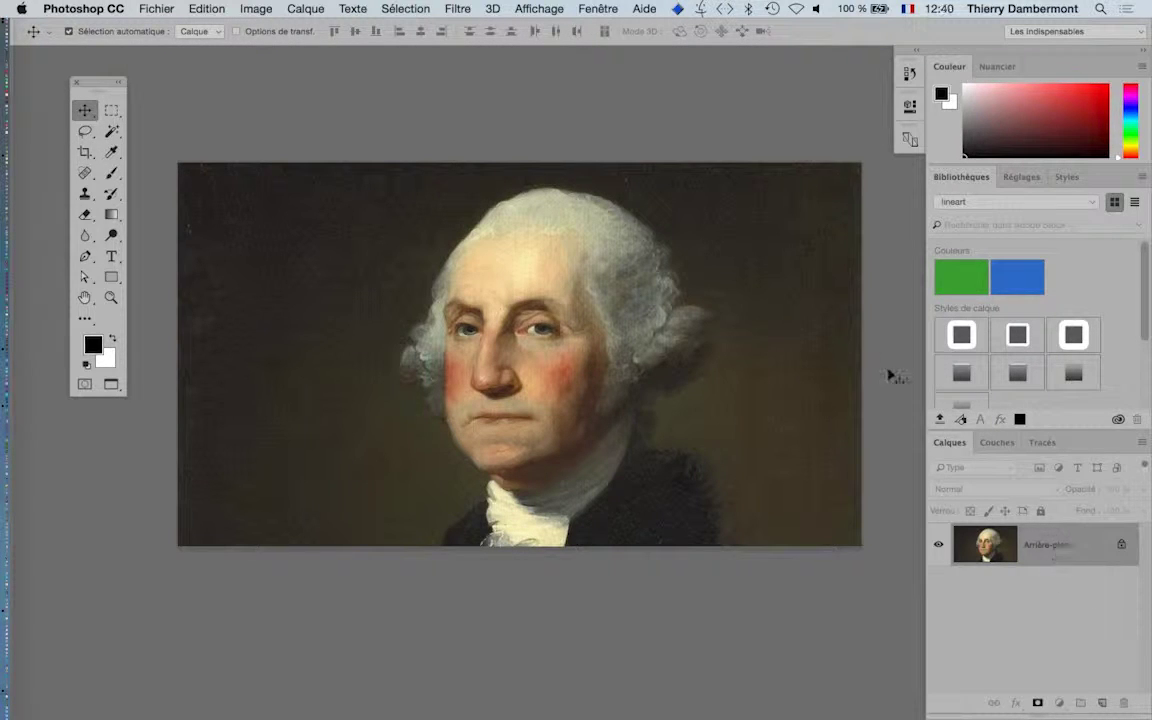
{"action": "double_click", "coordinate": [1103, 552]}
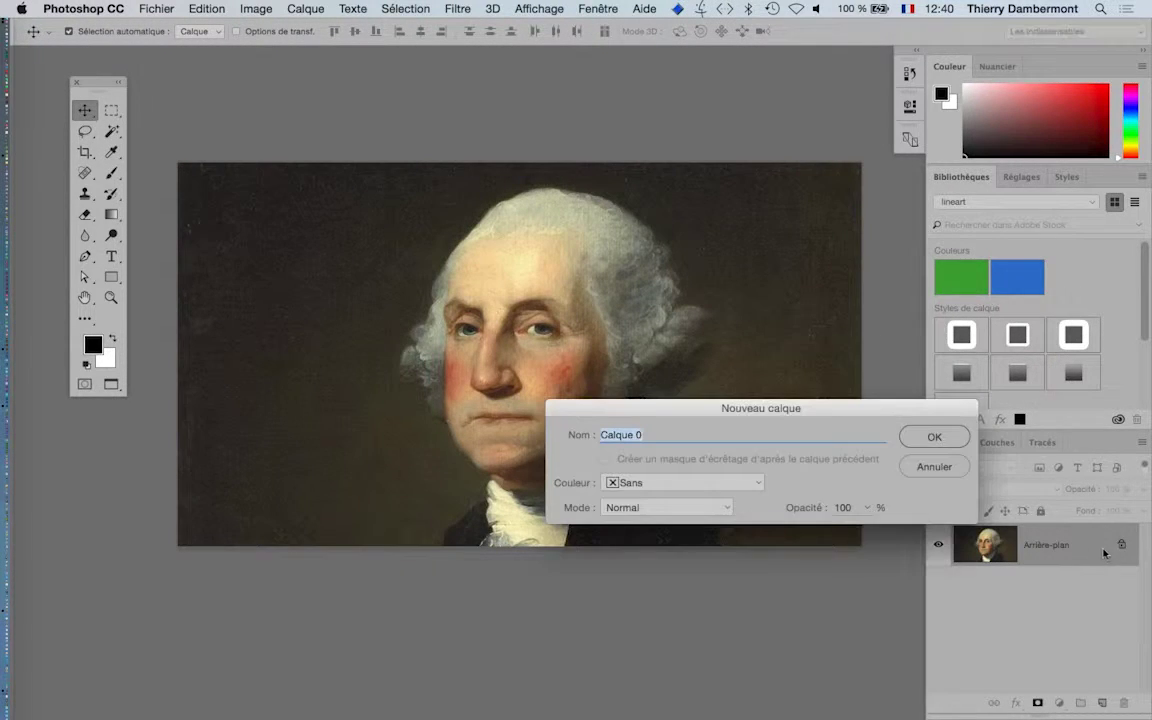
{"action": "left_click", "coordinate": [931, 437]}
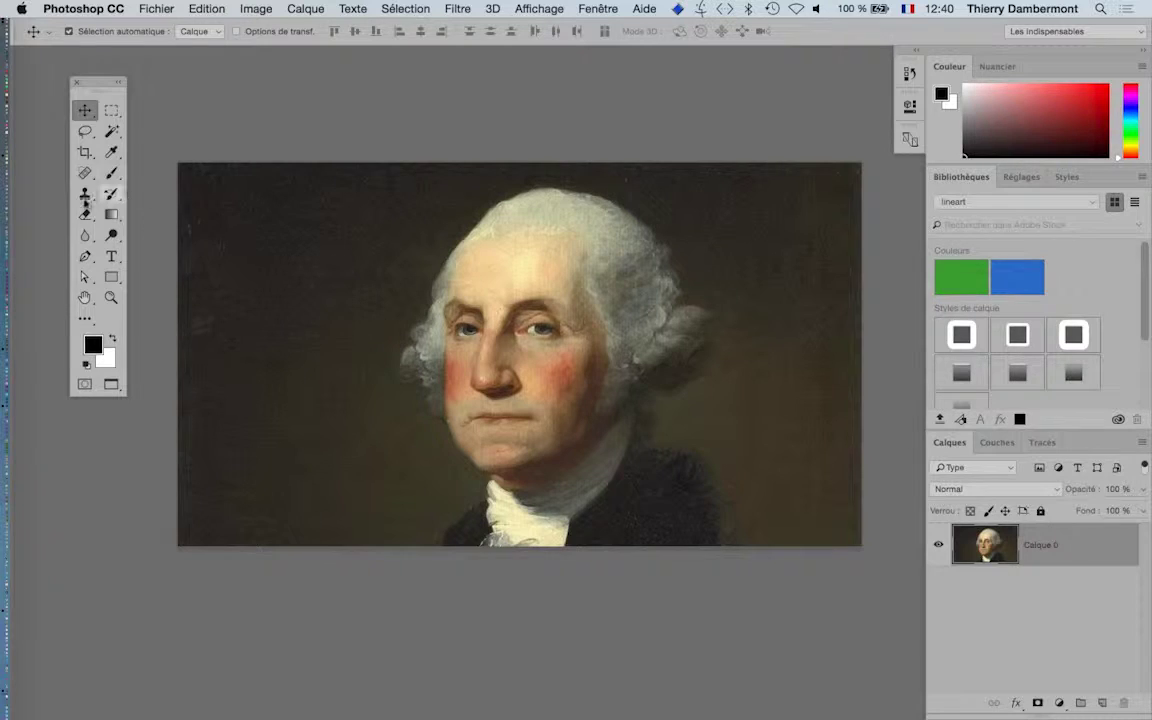
{"action": "left_click", "coordinate": [85, 213]}
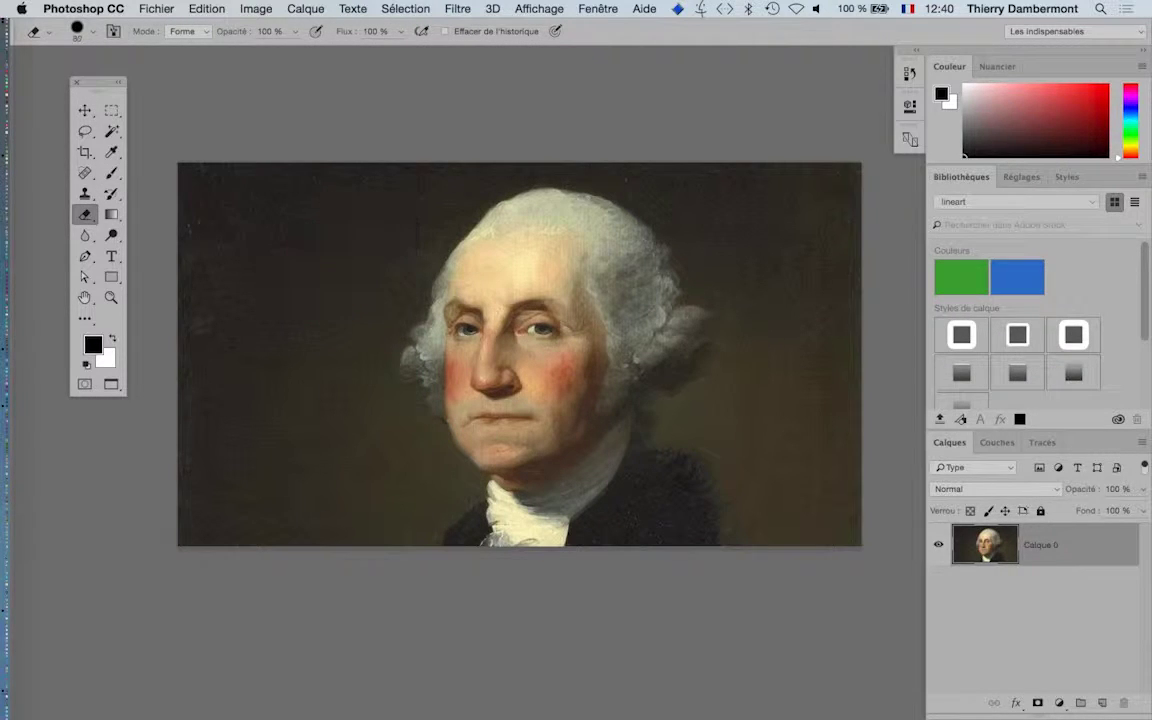
Erase the dark background above, left and right of Washington's head and shoulders, then zoom out
{"action": "left_click_drag", "start_coordinate": [380, 295], "coordinate": [470, 185]}
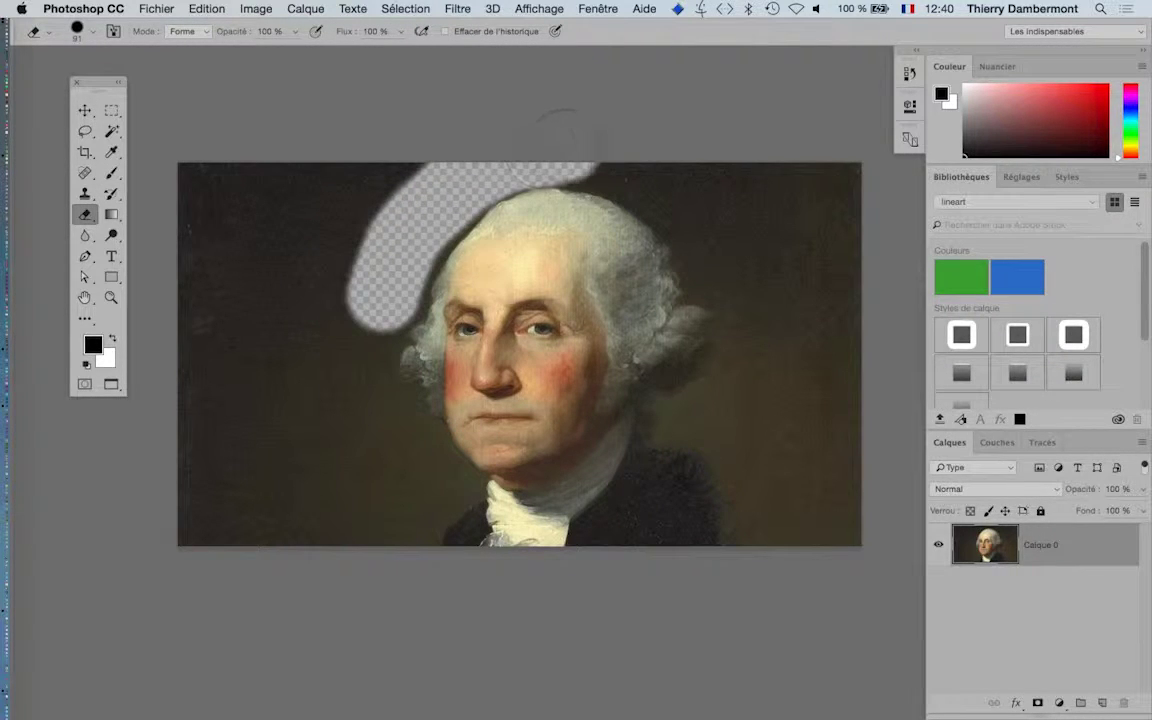
{"action": "mouse_move", "coordinate": [562, 130]}
{"action": "left_mouse_down"}
{"action": "mouse_move", "coordinate": [620, 160]}
{"action": "mouse_move", "coordinate": [712, 250]}
{"action": "left_mouse_up"}
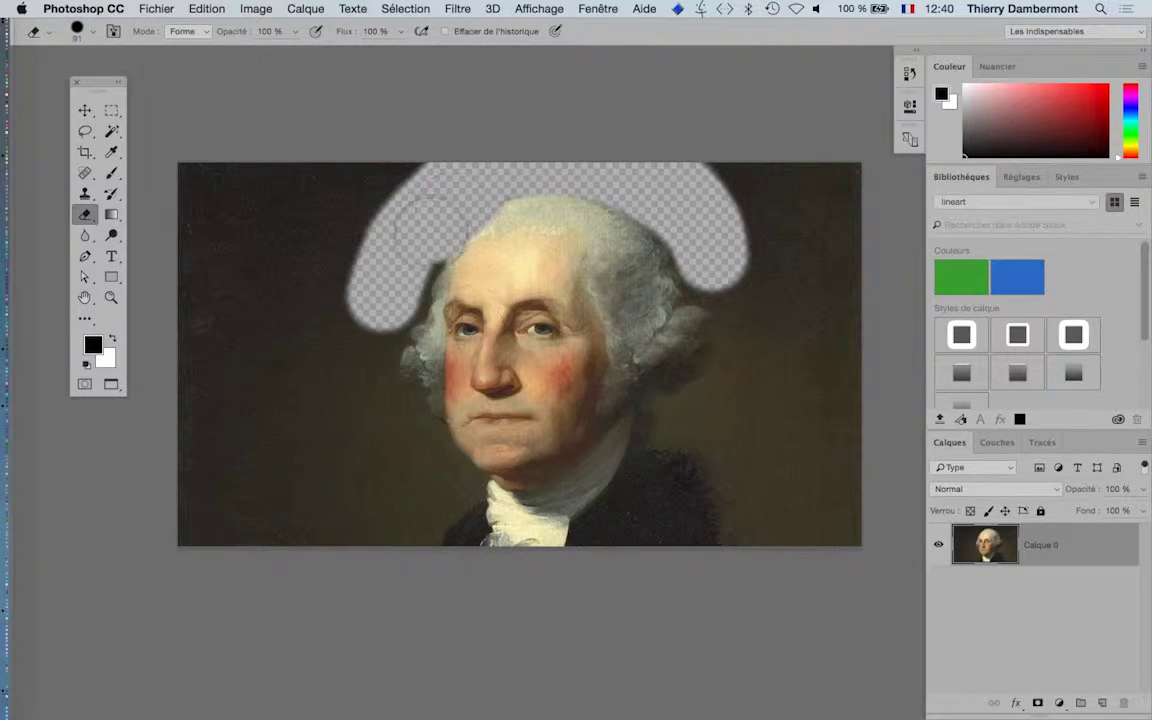
{"action": "mouse_move", "coordinate": [400, 242]}
{"action": "left_mouse_down"}
{"action": "mouse_move", "coordinate": [355, 340]}
{"action": "mouse_move", "coordinate": [355, 390]}
{"action": "mouse_move", "coordinate": [414, 443]}
{"action": "mouse_move", "coordinate": [400, 465]}
{"action": "mouse_move", "coordinate": [437, 488]}
{"action": "mouse_move", "coordinate": [320, 515]}
{"action": "left_mouse_up"}
{"action": "mouse_move", "coordinate": [709, 270]}
{"action": "left_mouse_down"}
{"action": "mouse_move", "coordinate": [740, 285]}
{"action": "mouse_move", "coordinate": [760, 330]}
{"action": "mouse_move", "coordinate": [698, 418]}
{"action": "mouse_move", "coordinate": [770, 588]}
{"action": "left_mouse_up"}
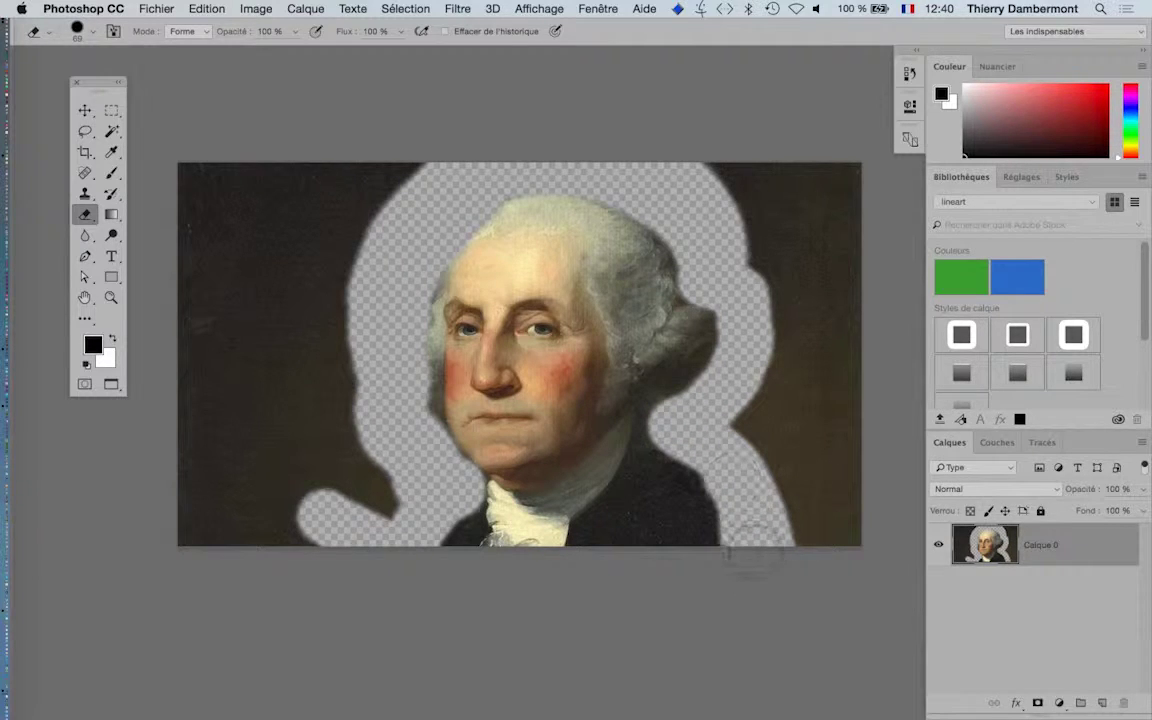
{"action": "left_click_drag", "start_coordinate": [778, 497], "coordinate": [845, 470]}
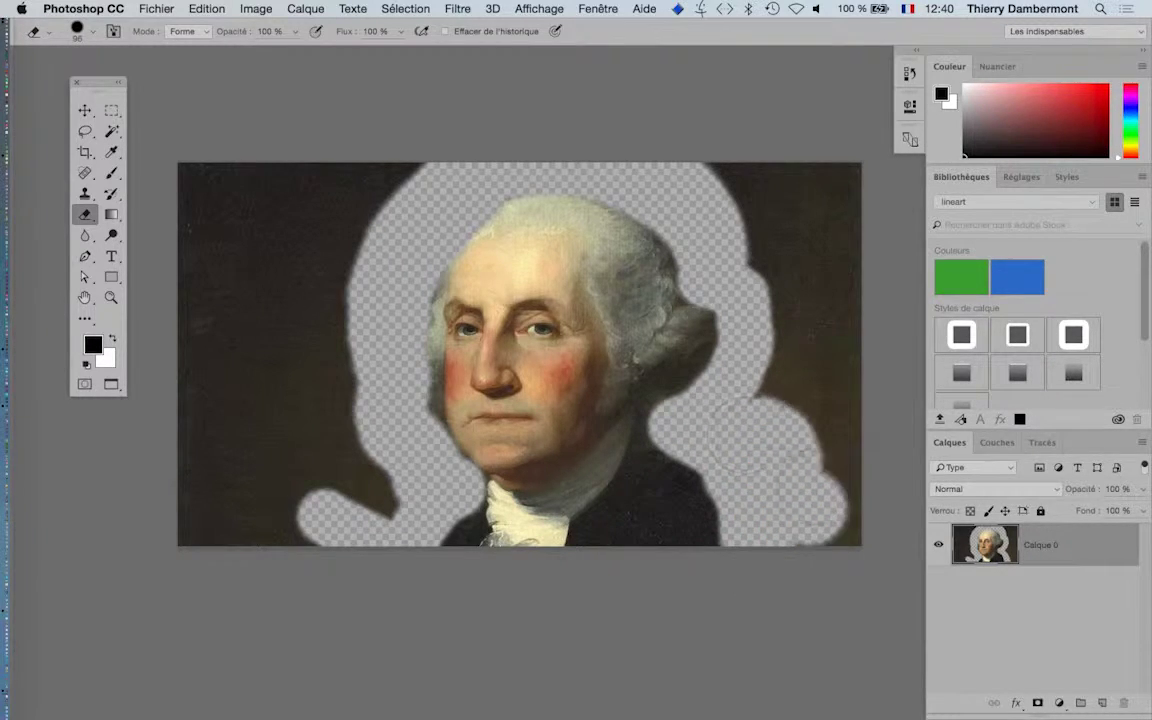
{"action": "mouse_move", "coordinate": [786, 518]}
{"action": "left_mouse_down"}
{"action": "mouse_move", "coordinate": [775, 330]}
{"action": "mouse_move", "coordinate": [800, 100]}
{"action": "mouse_move", "coordinate": [715, 200]}
{"action": "mouse_move", "coordinate": [751, 158]}
{"action": "mouse_move", "coordinate": [762, 272]}
{"action": "mouse_move", "coordinate": [812, 378]}
{"action": "left_mouse_up"}
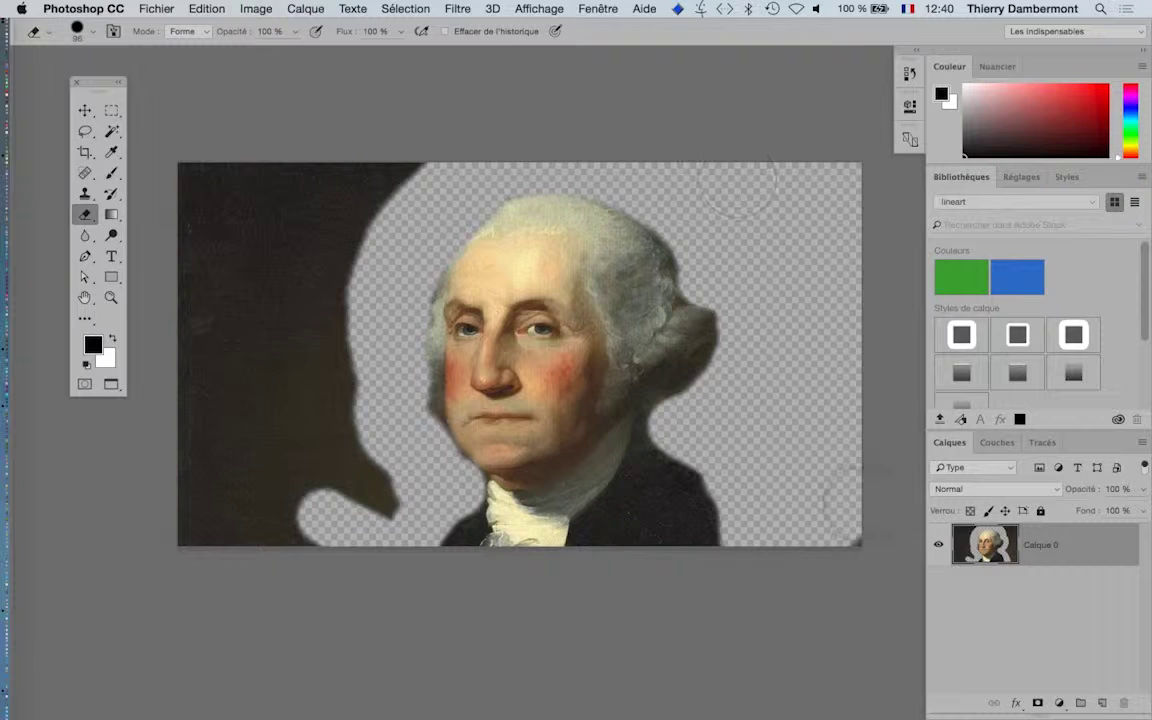
{"action": "mouse_move", "coordinate": [422, 158]}
{"action": "left_mouse_down"}
{"action": "mouse_move", "coordinate": [300, 460]}
{"action": "mouse_move", "coordinate": [265, 470]}
{"action": "mouse_move", "coordinate": [200, 460]}
{"action": "mouse_move", "coordinate": [215, 290]}
{"action": "mouse_move", "coordinate": [212, 388]}
{"action": "left_mouse_up"}
{"action": "mouse_move", "coordinate": [210, 200]}
{"action": "left_mouse_down"}
{"action": "mouse_move", "coordinate": [300, 168]}
{"action": "mouse_move", "coordinate": [257, 257]}
{"action": "left_mouse_up"}
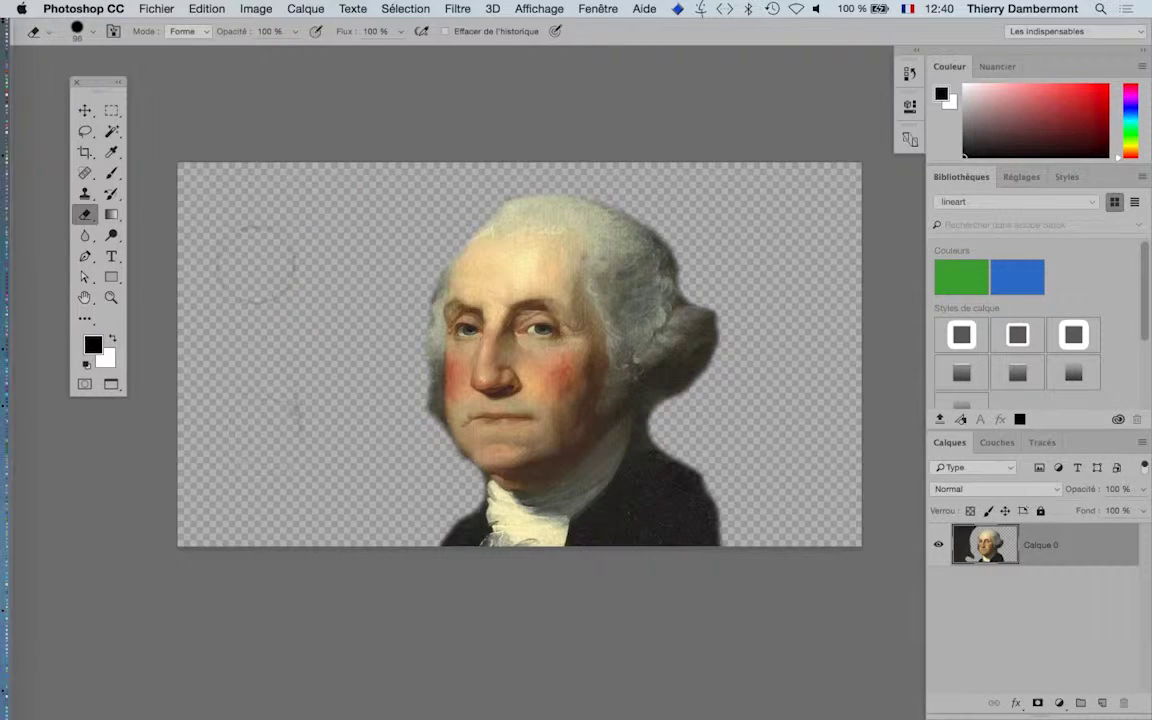
{"action": "left_click", "coordinate": [585, 368], "text": "alt"}
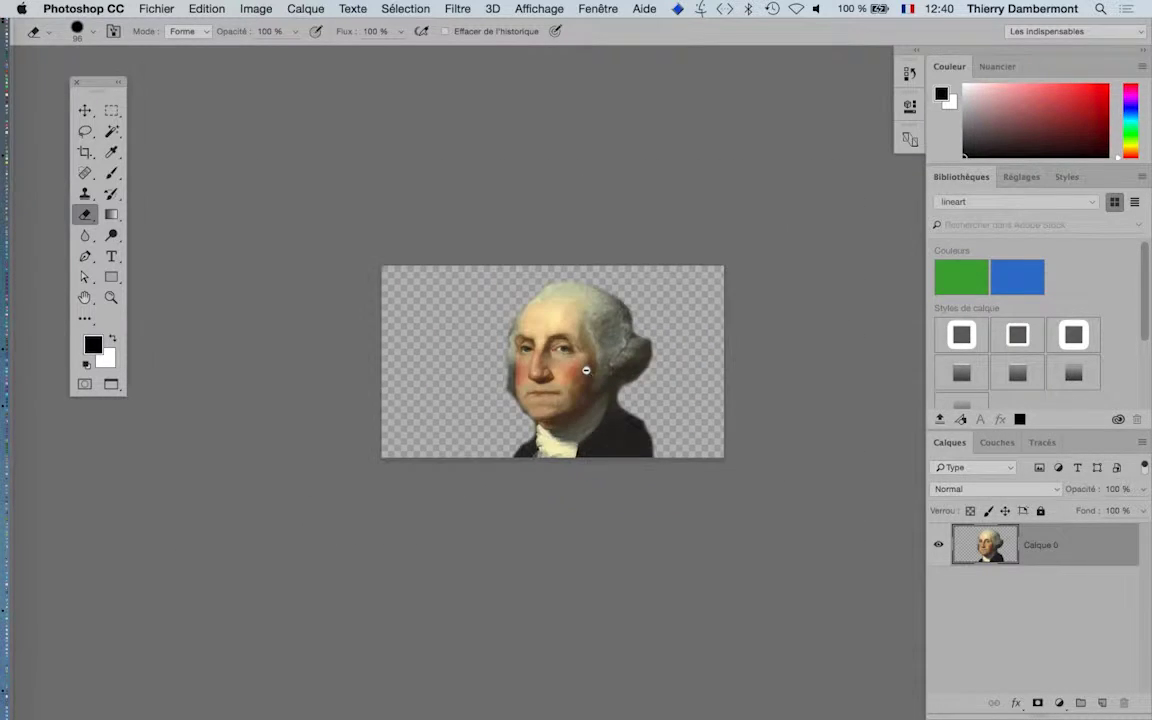
Crop outward to enlarge the canvas well beyond the portrait's edges
{"action": "key", "text": "c"}
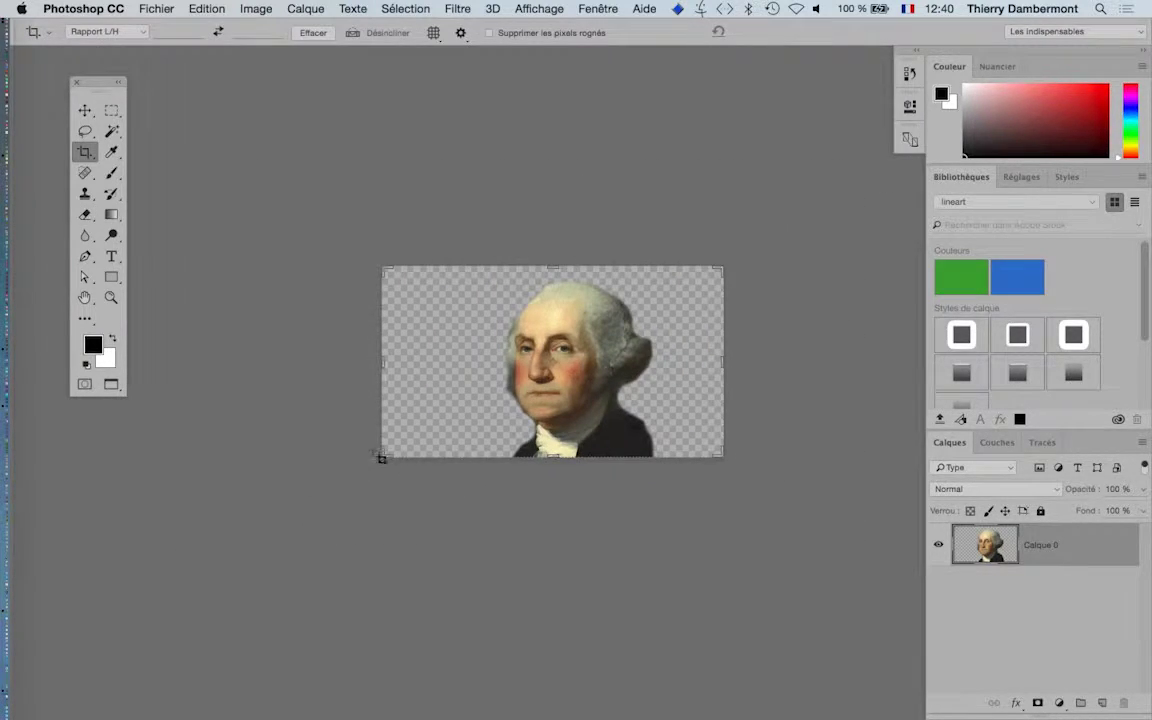
{"action": "left_click_drag", "start_coordinate": [381, 452], "coordinate": [290, 566]}
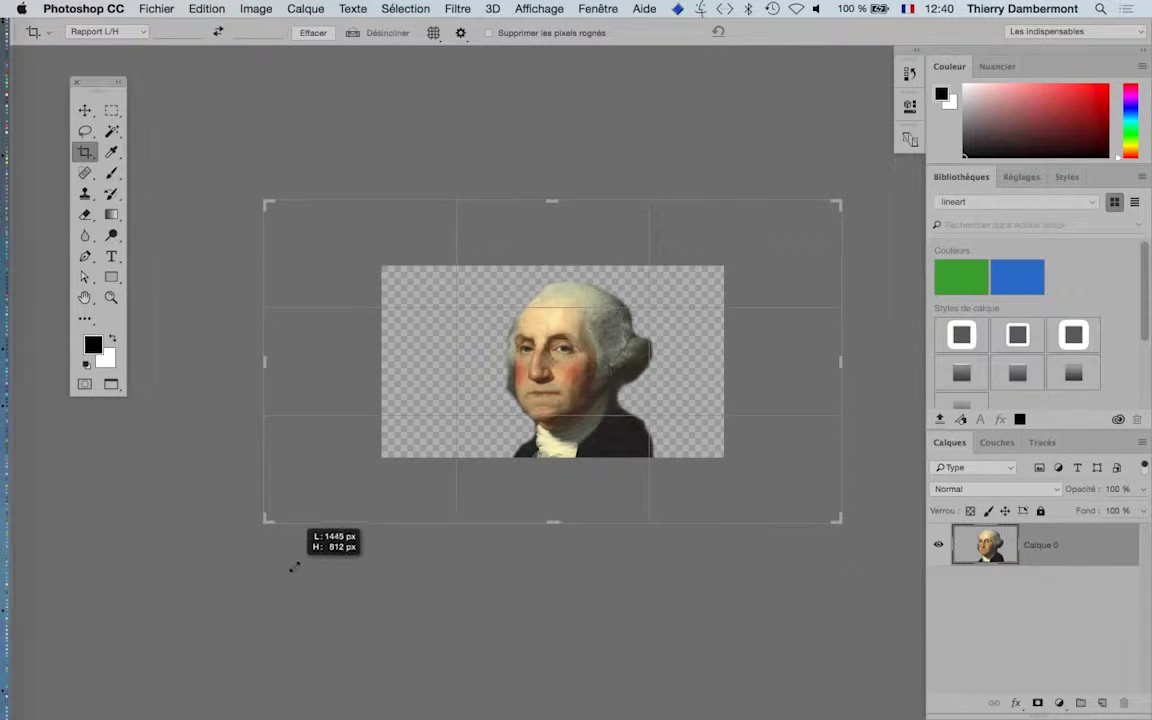
{"action": "left_click", "coordinate": [773, 33]}
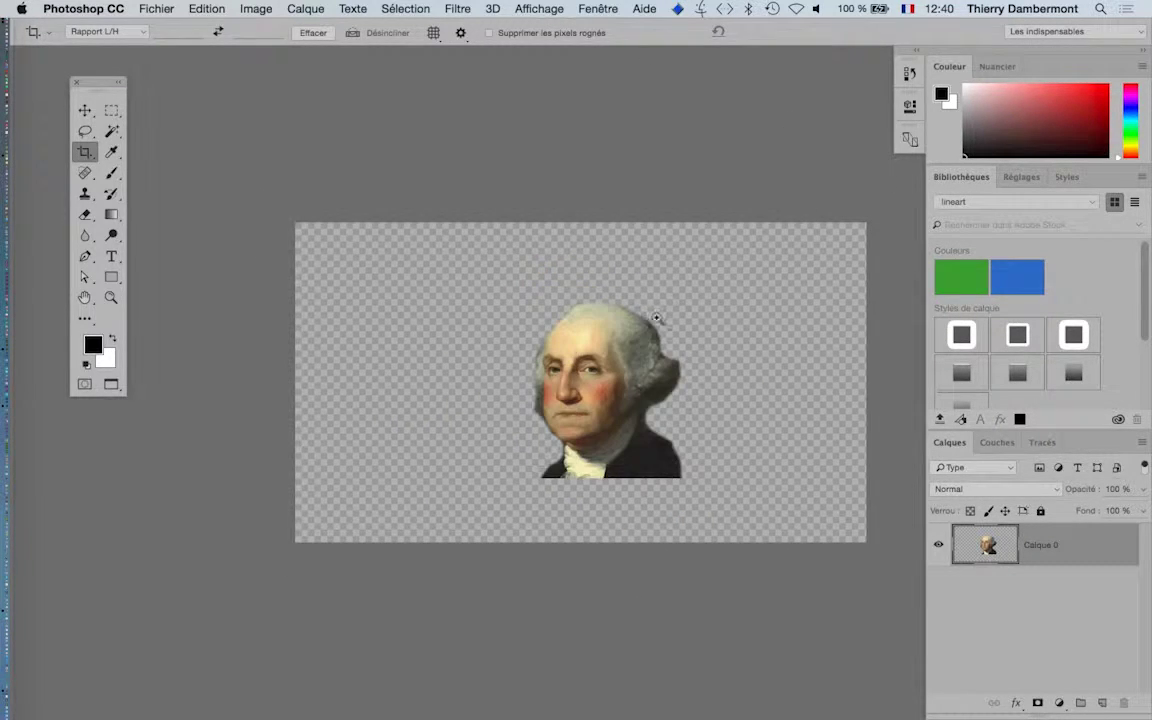
{"action": "scroll", "coordinate": [660, 368], "scroll_direction": "up", "scroll_amount": 3}
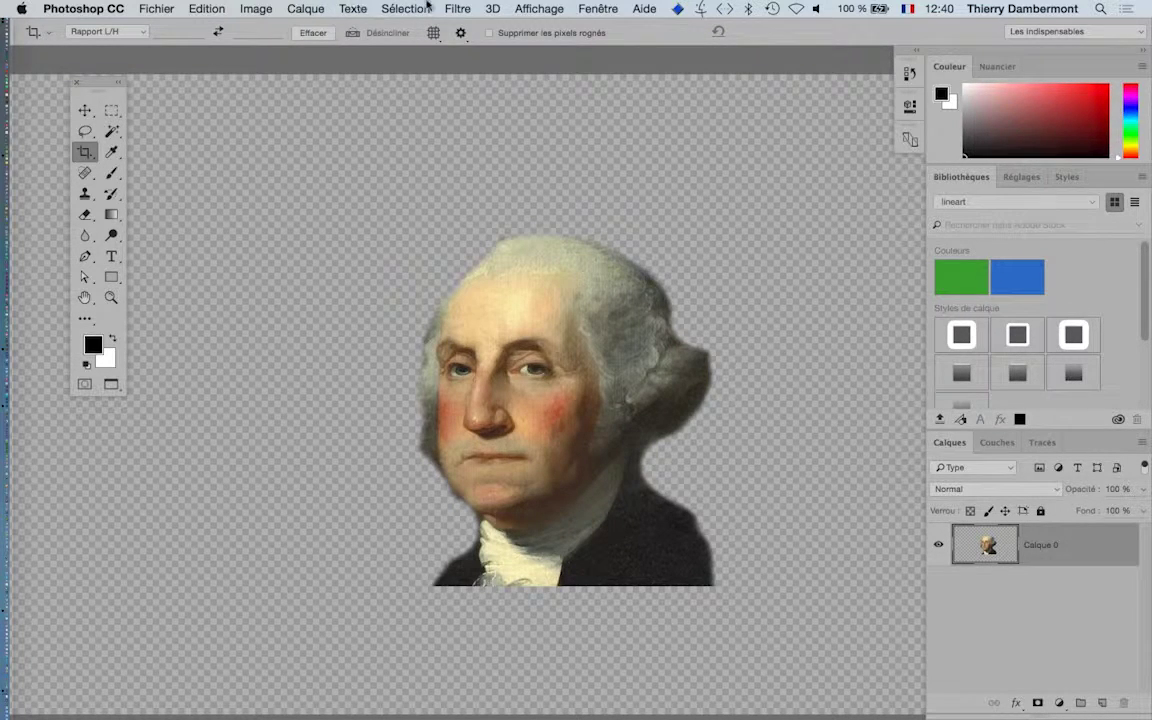
Add Calque 1 below Calque 0, fill it with Blanc, and reselect Calque 0
{"action": "left_click", "coordinate": [1103, 704]}
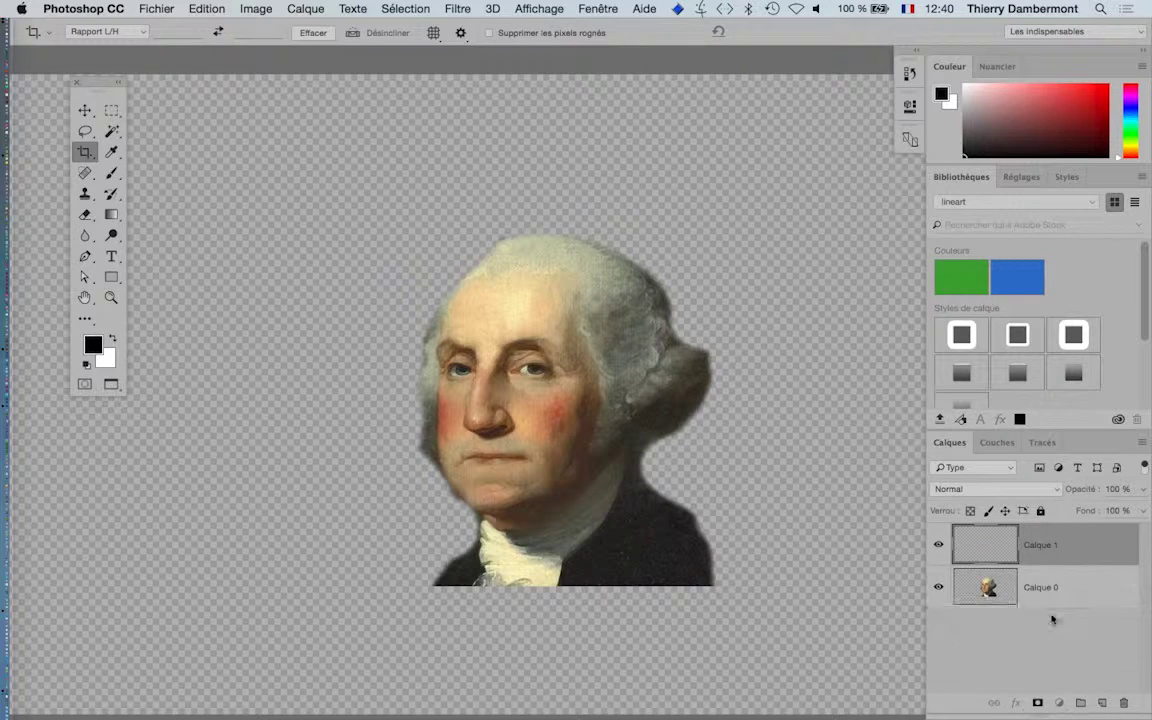
{"action": "left_click_drag", "start_coordinate": [1038, 541], "coordinate": [1055, 615]}
{"action": "key", "text": "shift+BackSpace"}
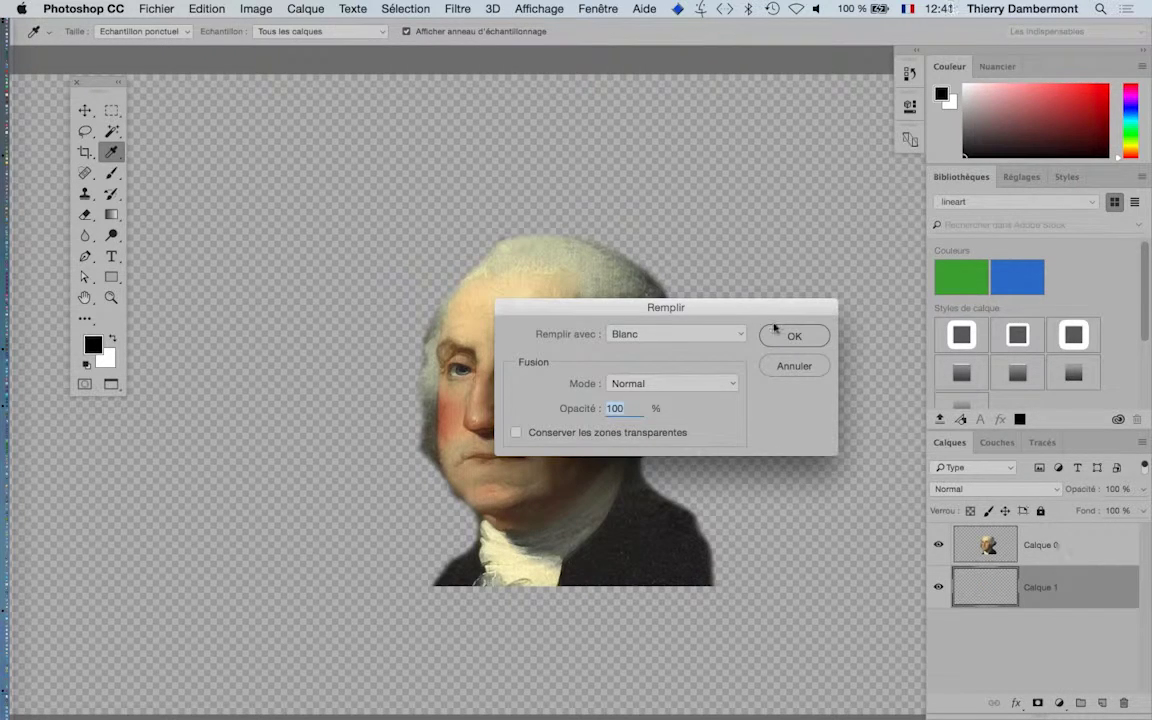
{"action": "left_click", "coordinate": [790, 336]}
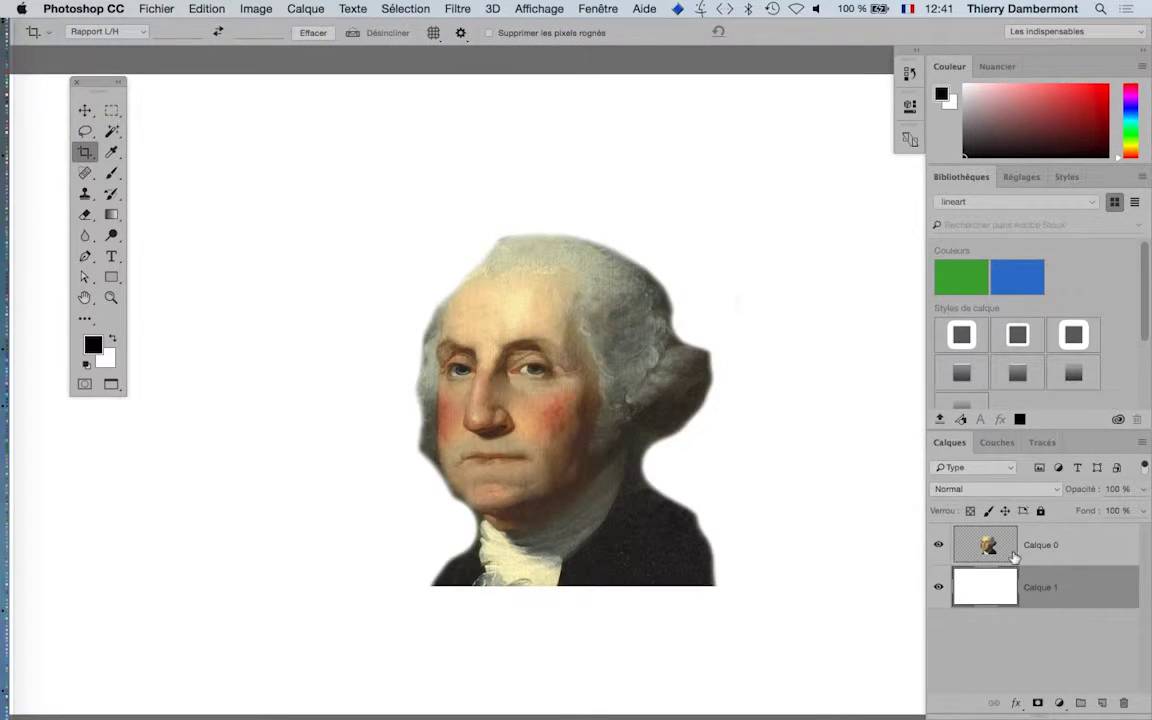
{"action": "left_click", "coordinate": [1014, 553]}
{"action": "left_click", "coordinate": [207, 8]}
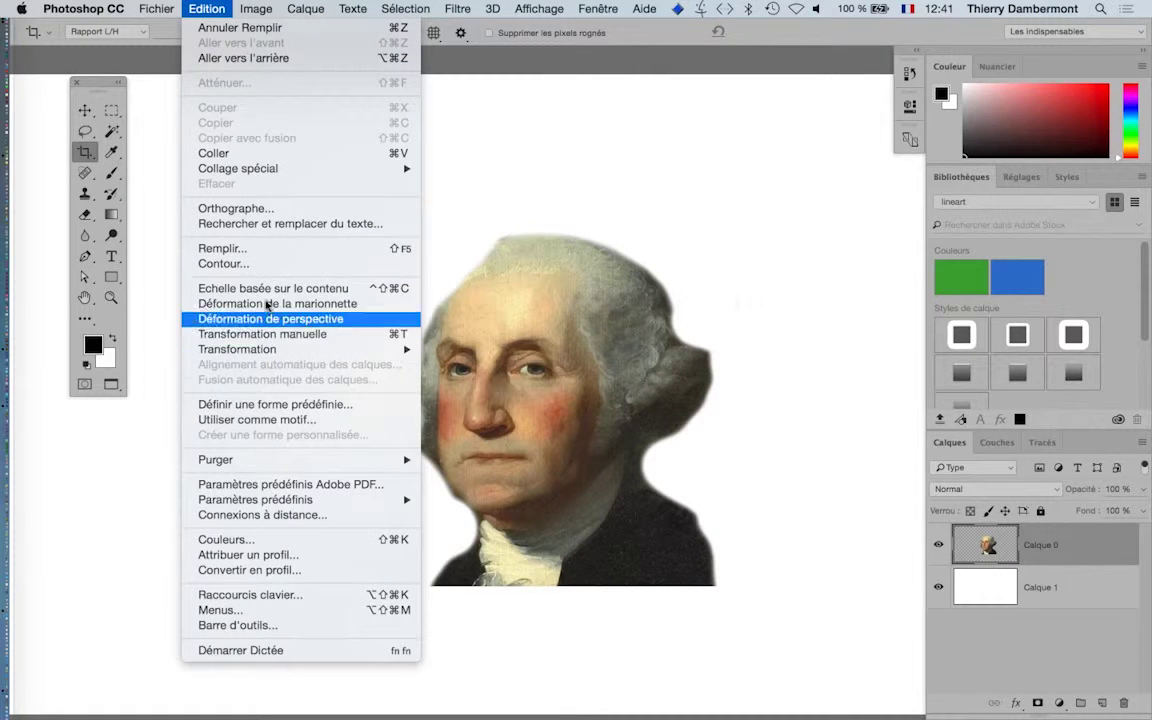
{"action": "left_click", "coordinate": [255, 288]}
{"action": "left_click", "coordinate": [598, 387], "text": "alt"}
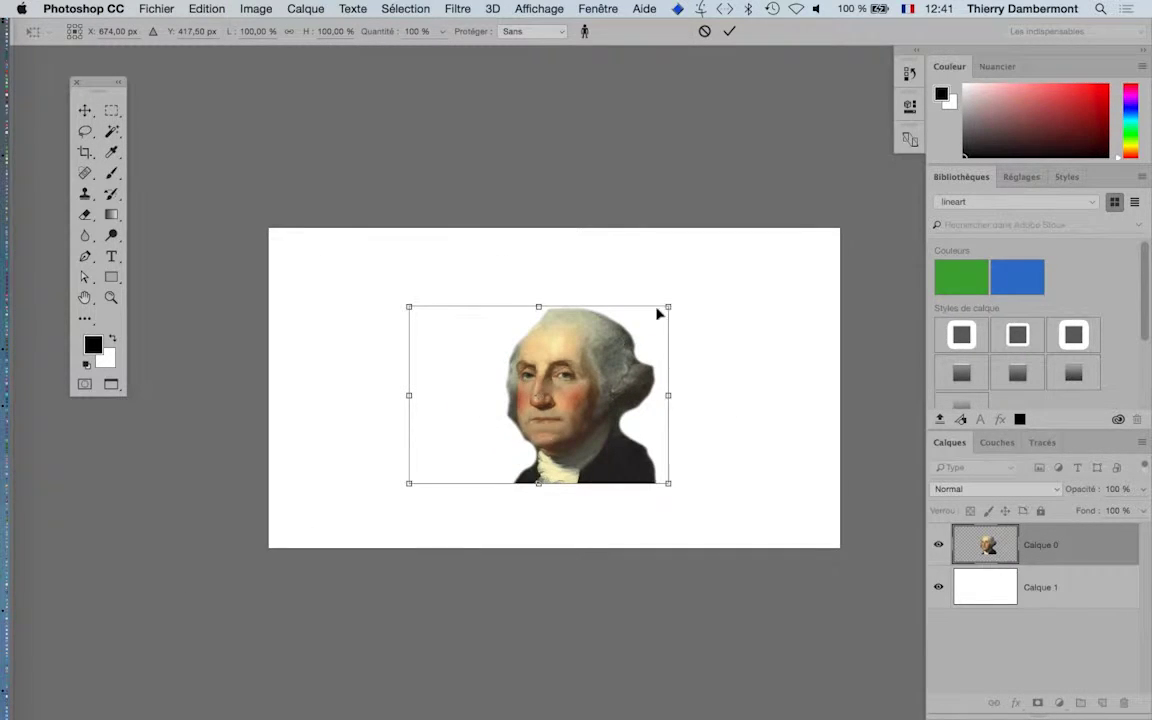
{"action": "left_click_drag", "start_coordinate": [669, 307], "coordinate": [788, 274]}
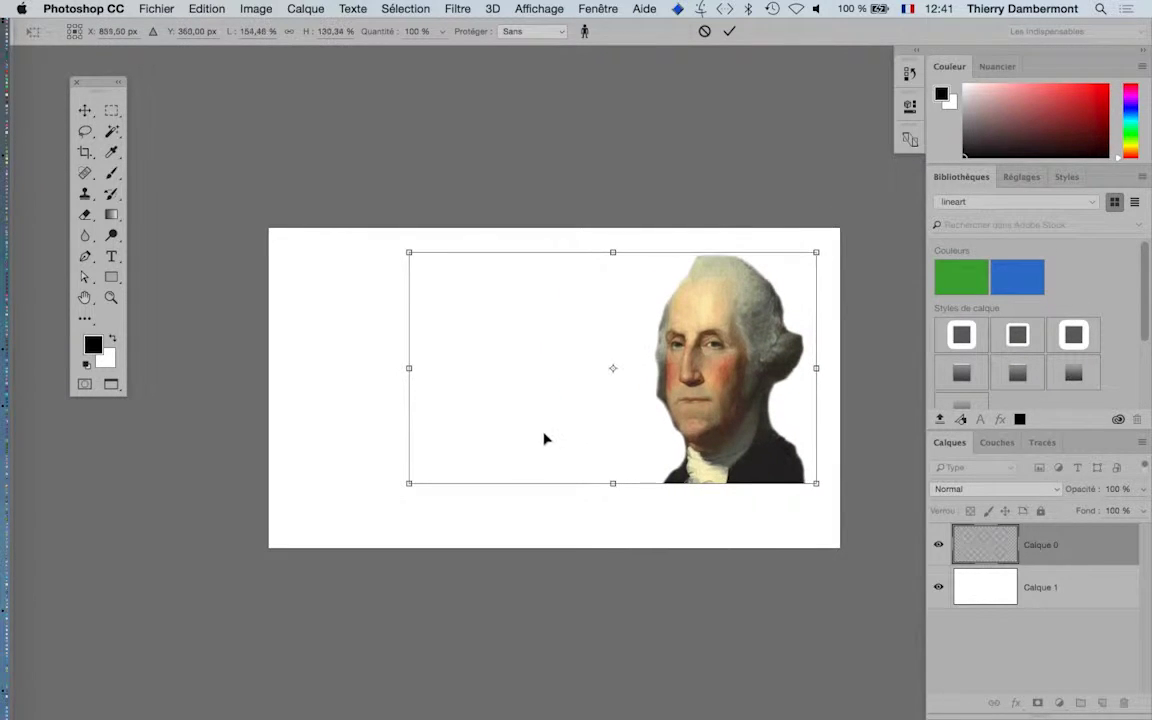
{"action": "key", "text": "Escape"}
{"action": "key", "text": "c"}
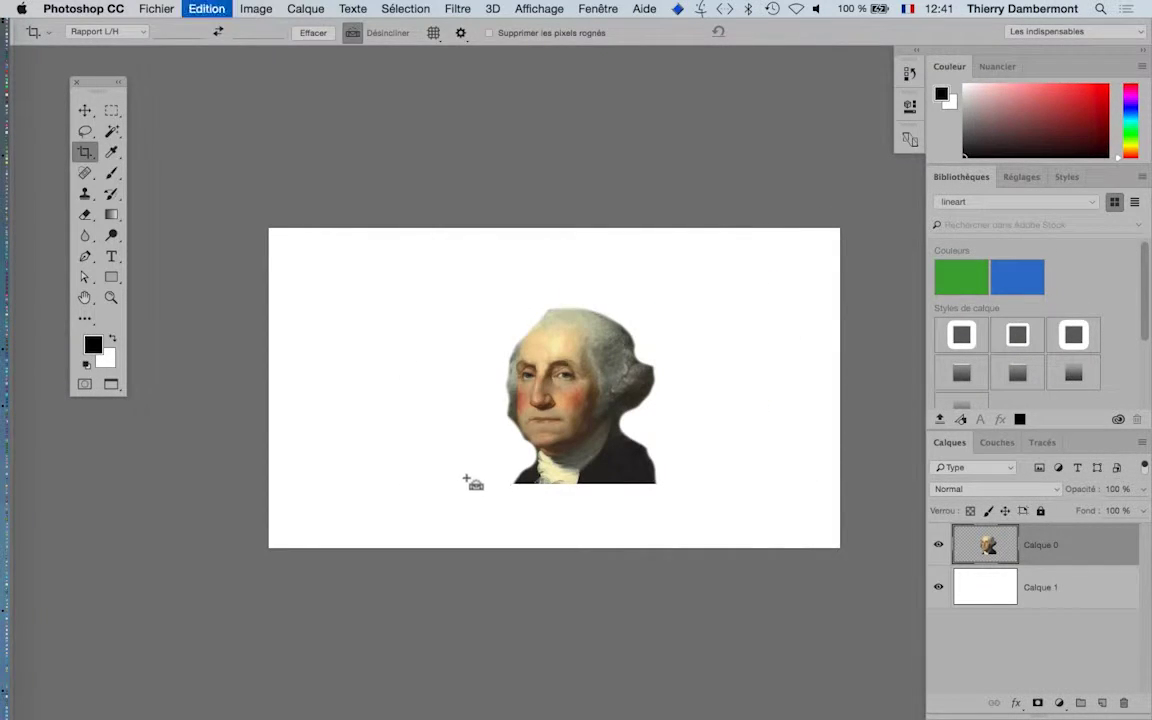
{"action": "key", "text": "super+t"}
{"action": "key", "text": "Escape"}
{"action": "key", "text": "c"}
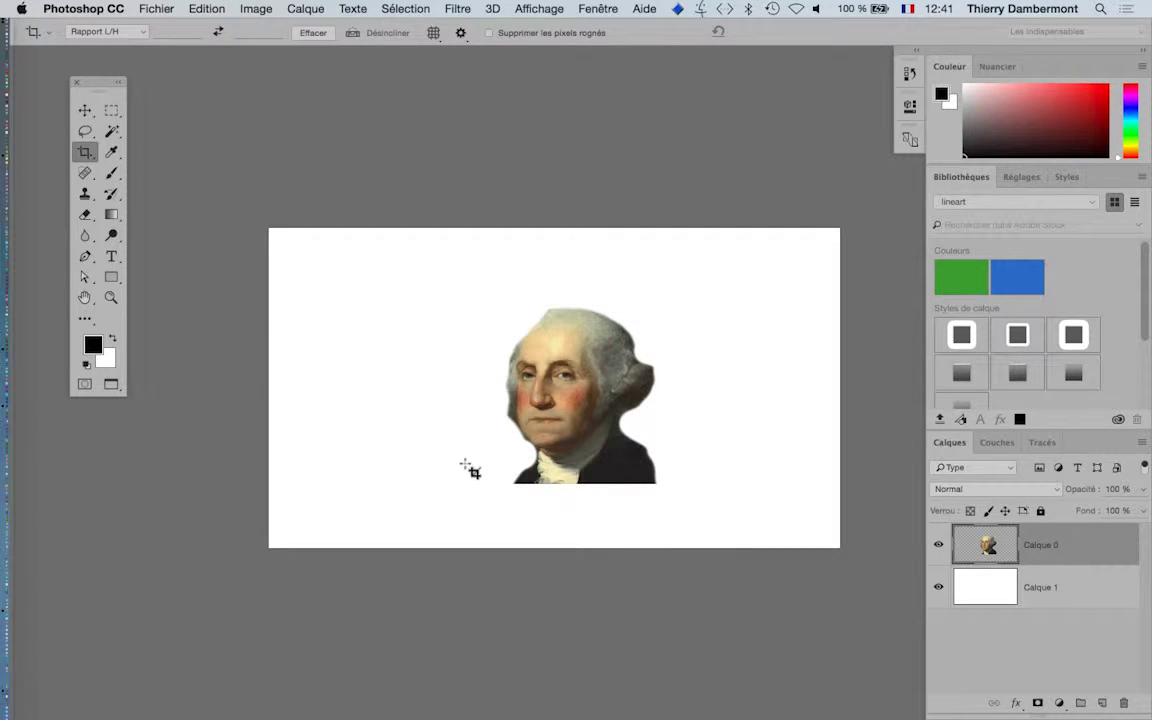
{"action": "left_click", "coordinate": [86, 216]}
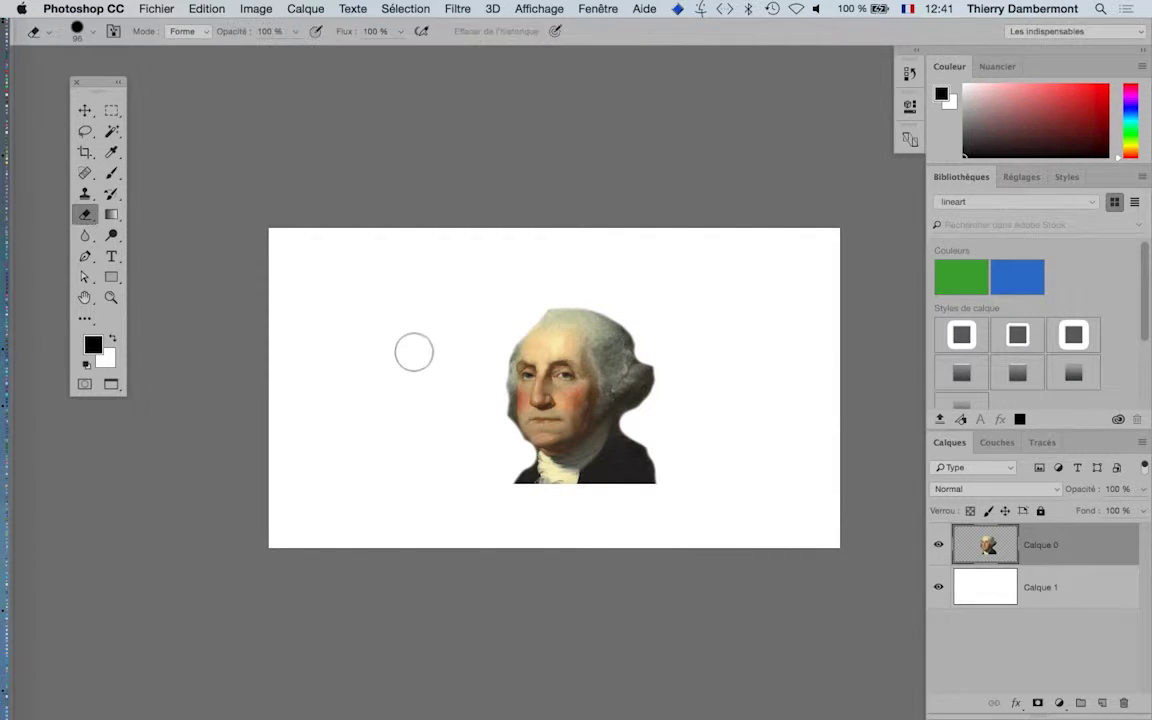
{"action": "left_click", "coordinate": [938, 587]}
{"action": "left_click_drag", "start_coordinate": [481, 491], "coordinate": [540, 496]}
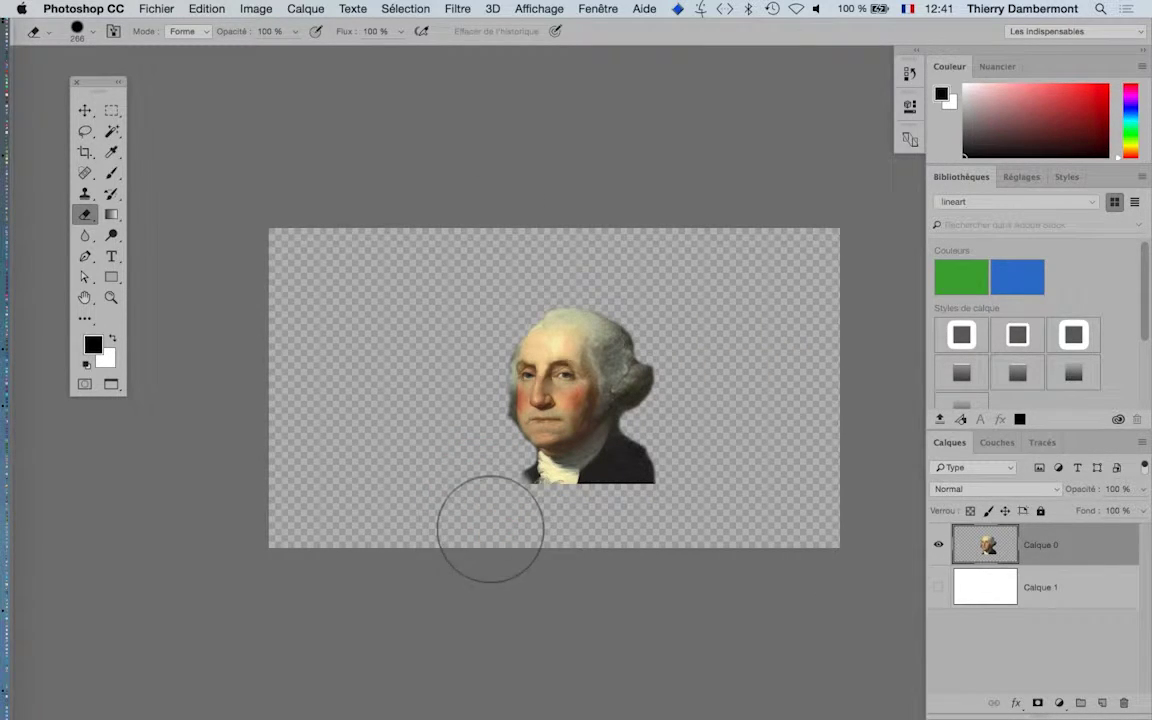
Show the white Calque 1, then content-aware scale the portrait down to a small size
{"action": "left_click", "coordinate": [938, 588]}
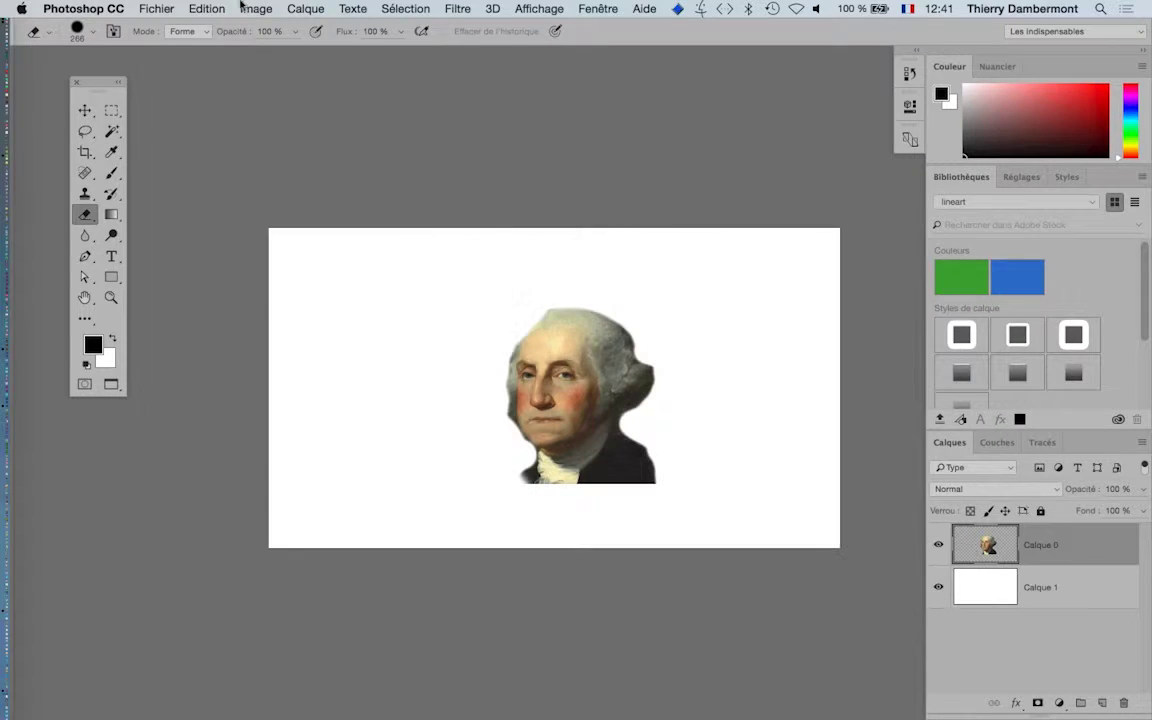
{"action": "left_click", "coordinate": [207, 9]}
{"action": "left_click", "coordinate": [300, 288]}
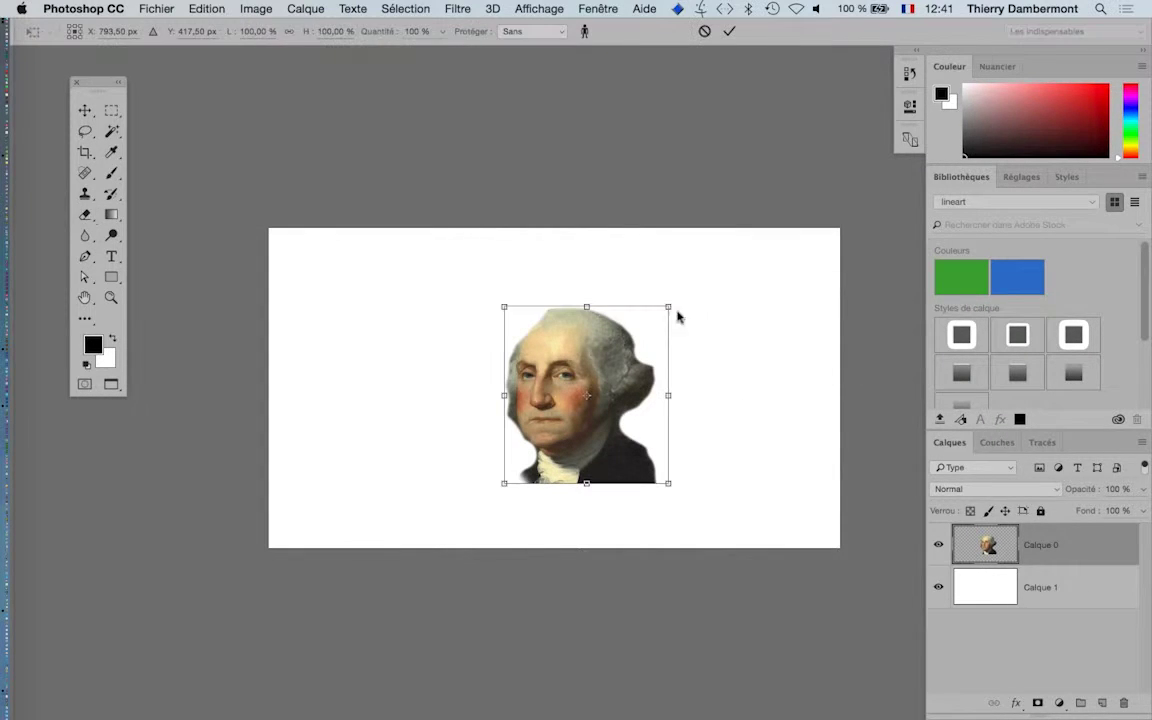
{"action": "left_click_drag", "start_coordinate": [669, 308], "coordinate": [802, 240]}
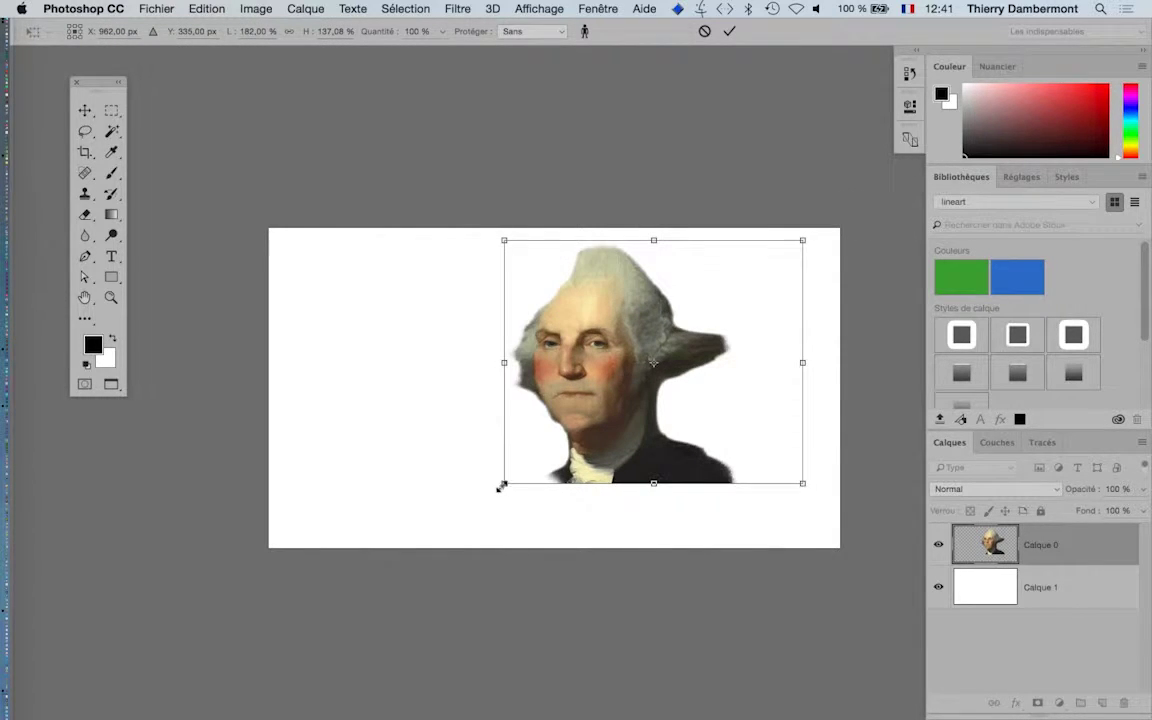
{"action": "left_click_drag", "start_coordinate": [502, 486], "coordinate": [364, 539]}
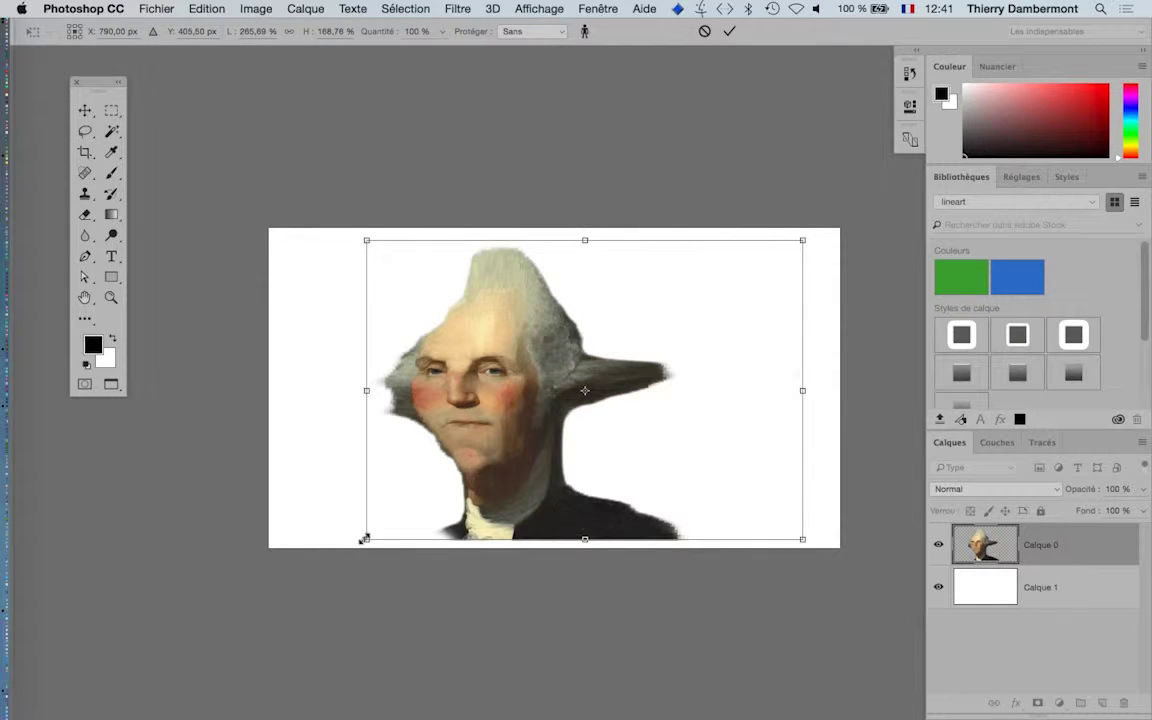
{"action": "left_click_drag", "start_coordinate": [364, 539], "coordinate": [391, 527]}
{"action": "left_click_drag", "start_coordinate": [508, 478], "coordinate": [572, 440]}
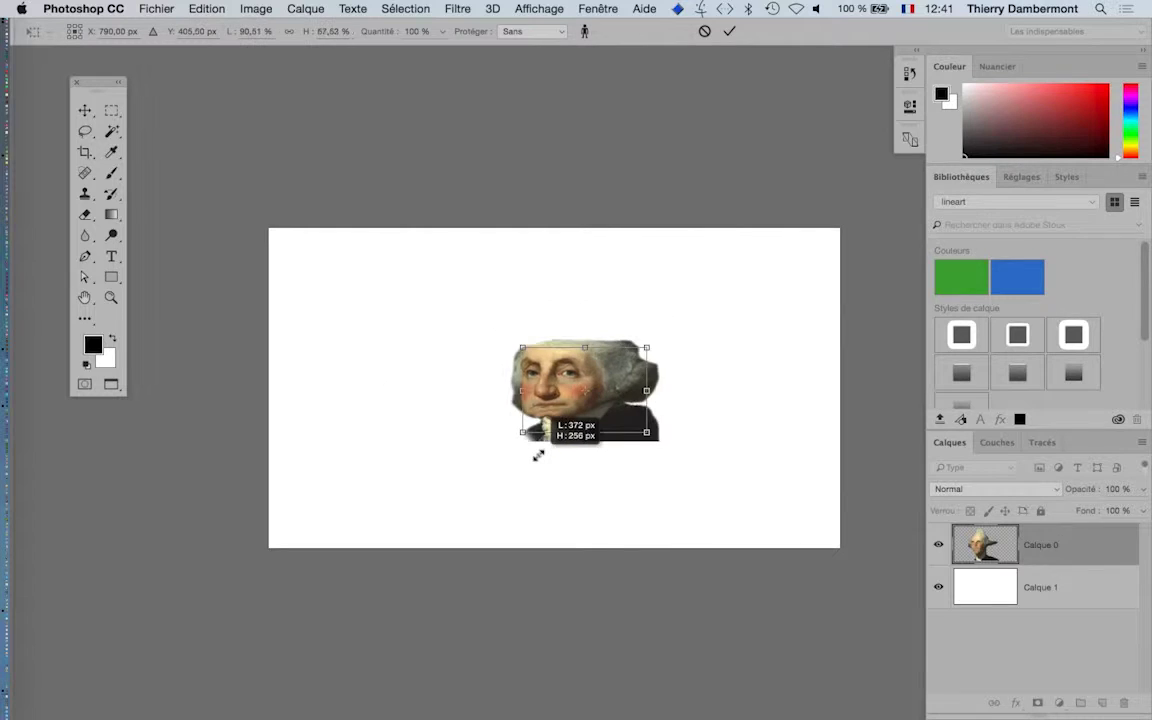
Narrow the portrait into a taller caricature, then scale it back up slightly
{"action": "scroll", "coordinate": [572, 440], "scroll_direction": "up", "scroll_amount": 2}
{"action": "scroll", "coordinate": [574, 437], "scroll_direction": "up", "scroll_amount": 2}
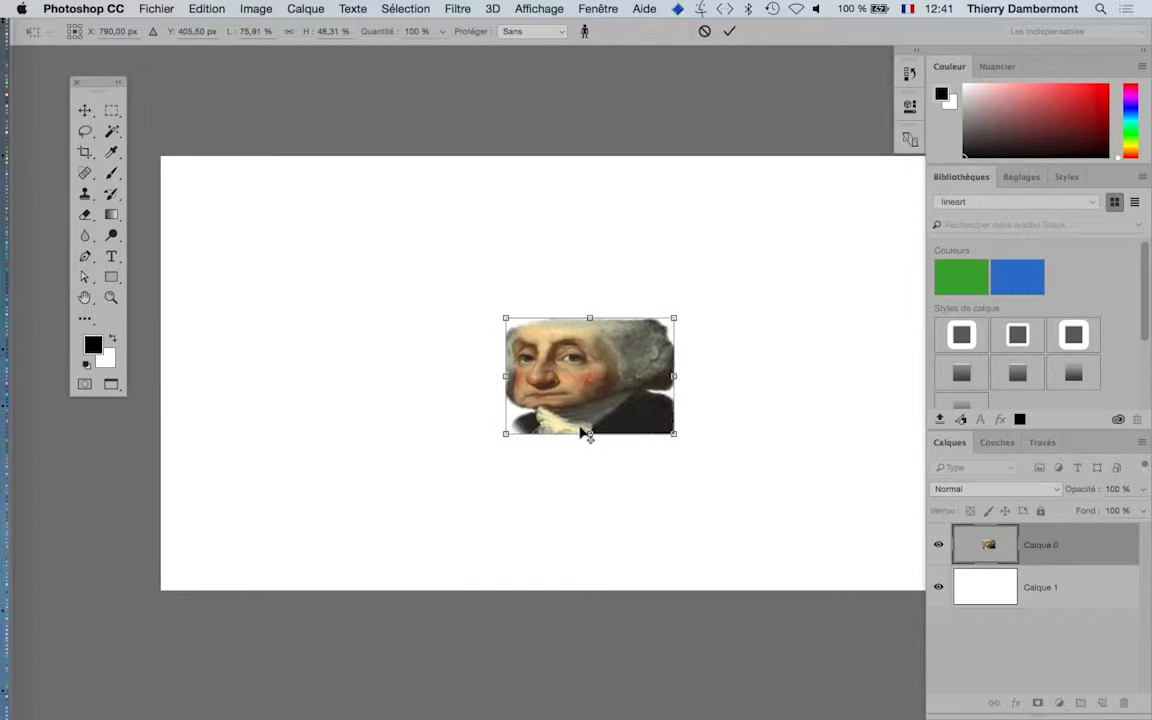
{"action": "scroll", "coordinate": [580, 435], "scroll_direction": "up", "scroll_amount": 3}
{"action": "mouse_move", "coordinate": [782, 189]}
{"action": "left_mouse_down"}
{"action": "mouse_move", "coordinate": [660, 141]}
{"action": "mouse_move", "coordinate": [681, 121]}
{"action": "mouse_move", "coordinate": [558, 265]}
{"action": "left_mouse_up"}
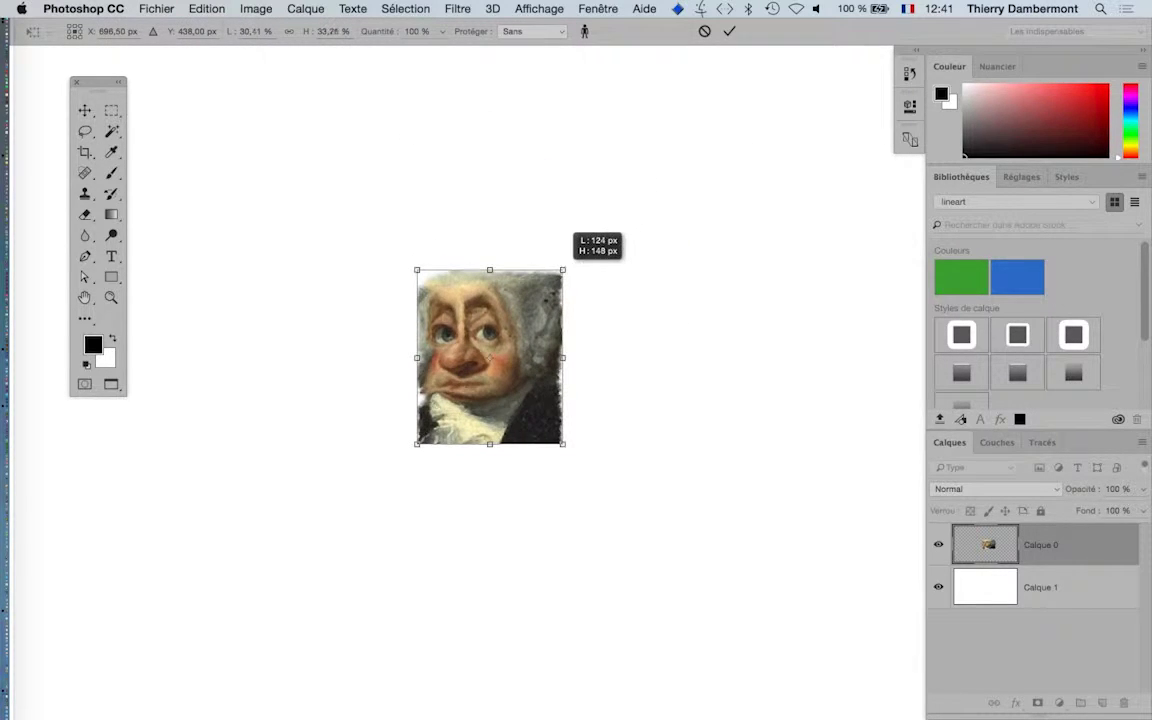
{"action": "scroll", "coordinate": [490, 405], "scroll_direction": "up", "scroll_amount": 2}
{"action": "scroll", "coordinate": [492, 418], "scroll_direction": "up", "scroll_amount": 2}
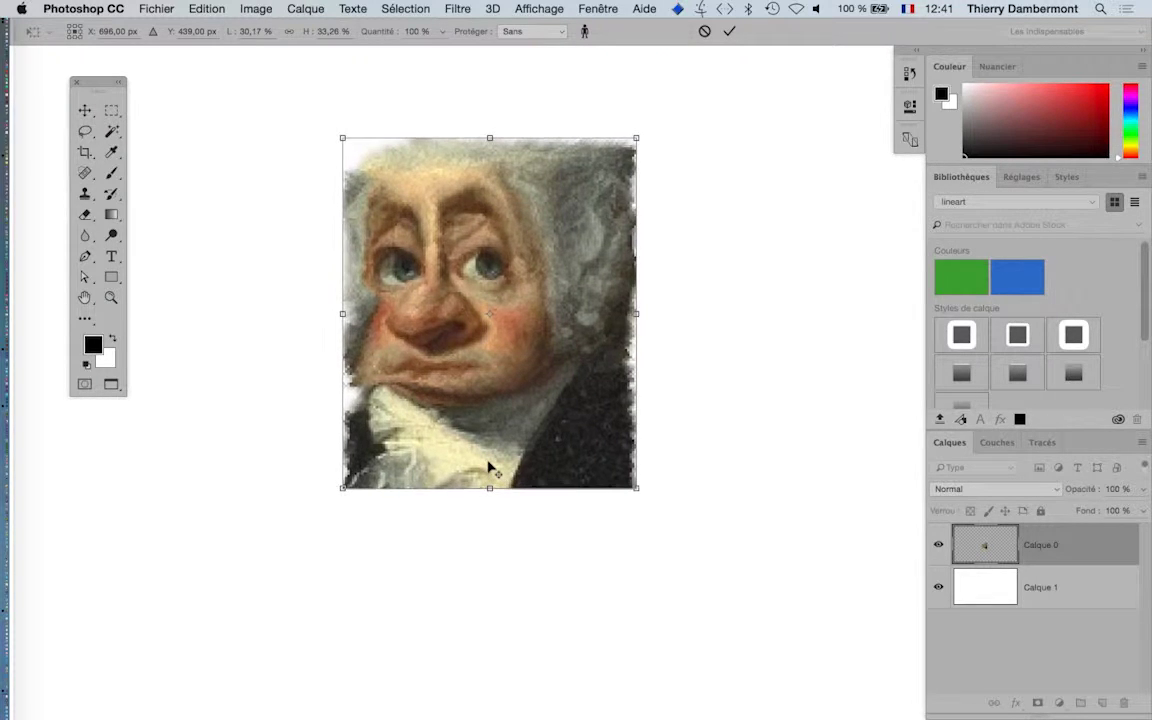
{"action": "scroll", "coordinate": [493, 475], "scroll_direction": "down", "scroll_amount": 2}
{"action": "scroll", "coordinate": [490, 472], "scroll_direction": "down", "scroll_amount": 2}
{"action": "scroll", "coordinate": [490, 475], "scroll_direction": "down", "scroll_amount": 1}
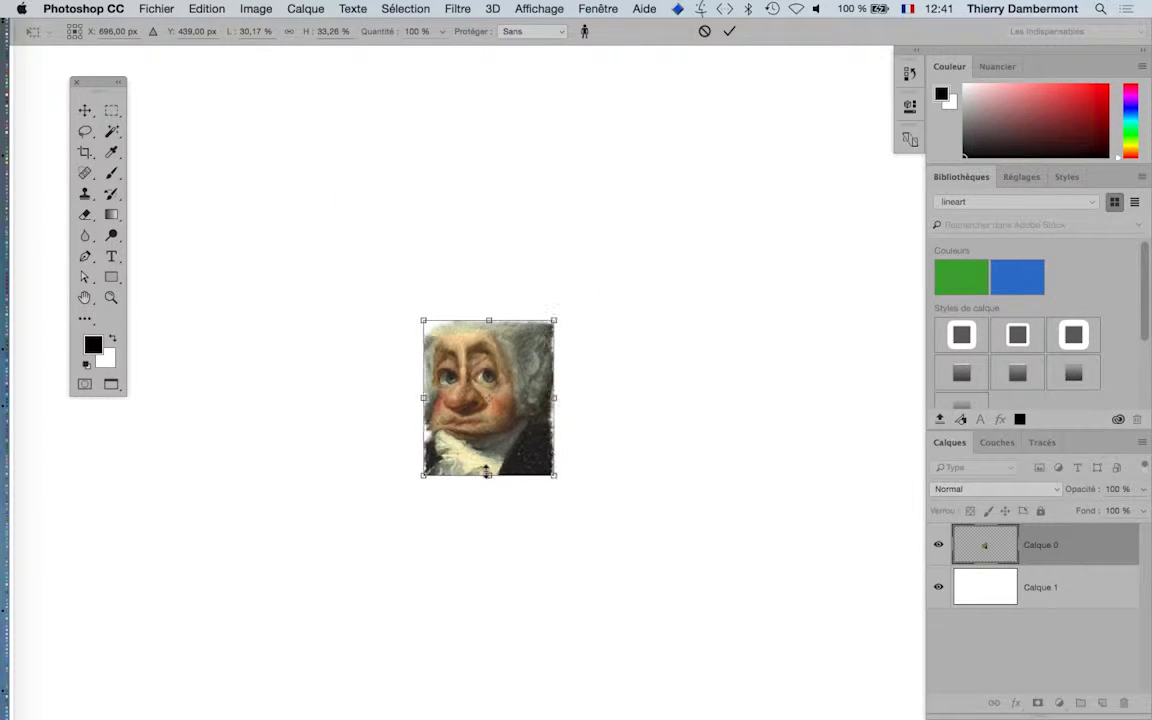
{"action": "mouse_move", "coordinate": [411, 487]}
{"action": "left_mouse_down"}
{"action": "mouse_move", "coordinate": [213, 622]}
{"action": "mouse_move", "coordinate": [365, 545]}
{"action": "mouse_move", "coordinate": [406, 506]}
{"action": "mouse_move", "coordinate": [291, 591]}
{"action": "mouse_move", "coordinate": [203, 635]}
{"action": "mouse_move", "coordinate": [391, 550]}
{"action": "mouse_move", "coordinate": [449, 492]}
{"action": "left_mouse_up"}
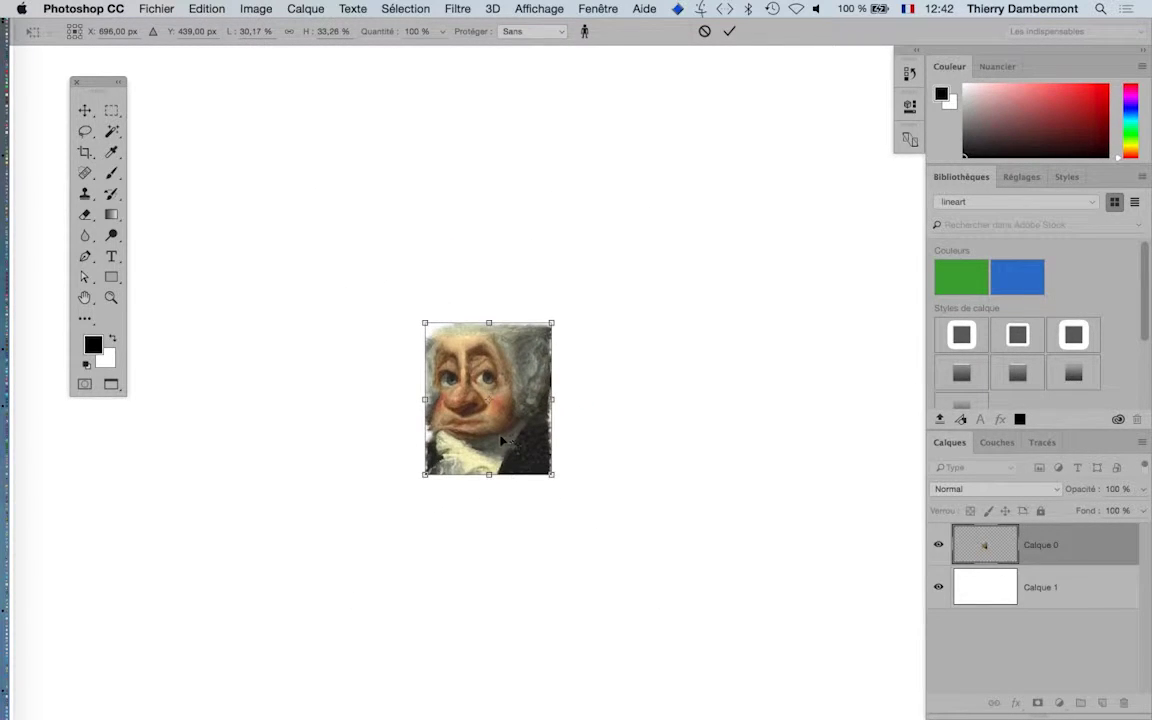
{"action": "scroll", "coordinate": [540, 465], "scroll_direction": "up", "scroll_amount": 3}
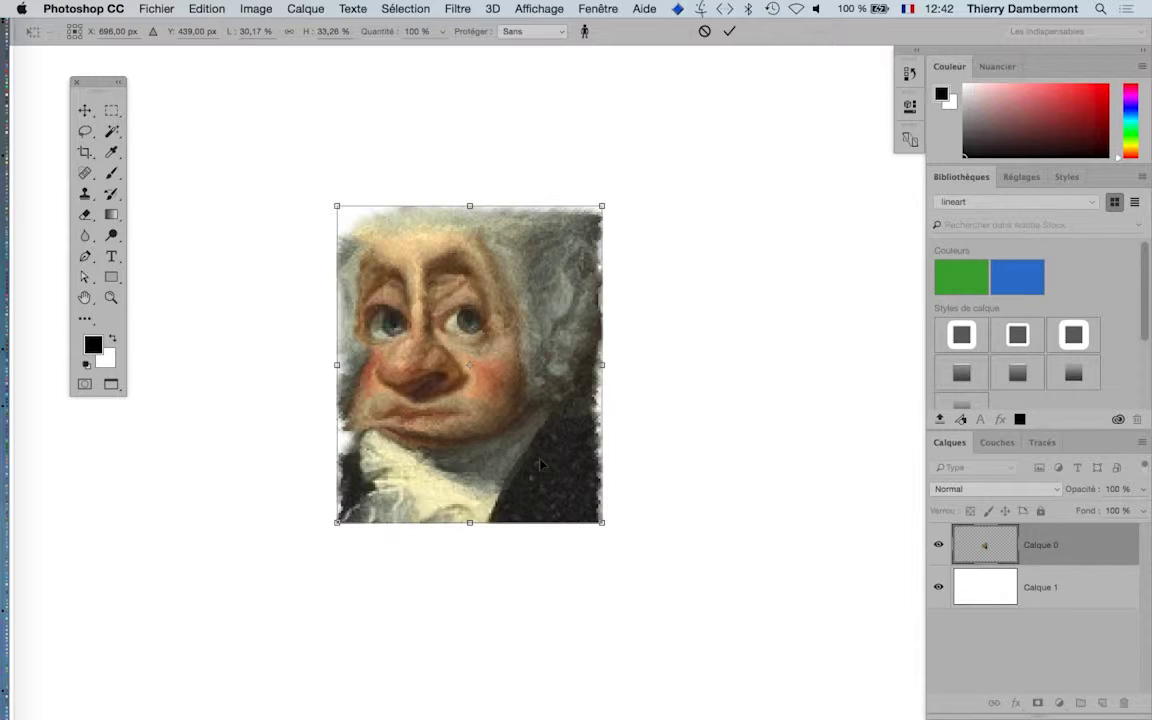
Resize the portrait to about 200 by 413 px, making it taller
{"action": "mouse_move", "coordinate": [600, 203]}
{"action": "left_mouse_down"}
{"action": "mouse_move", "coordinate": [738, 100]}
{"action": "mouse_move", "coordinate": [556, 266]}
{"action": "mouse_move", "coordinate": [560, 288]}
{"action": "mouse_move", "coordinate": [617, 278]}
{"action": "mouse_move", "coordinate": [674, 321]}
{"action": "mouse_move", "coordinate": [740, 341]}
{"action": "mouse_move", "coordinate": [753, 362]}
{"action": "mouse_move", "coordinate": [689, 380]}
{"action": "mouse_move", "coordinate": [470, 211]}
{"action": "mouse_move", "coordinate": [450, 172]}
{"action": "mouse_move", "coordinate": [522, 121]}
{"action": "mouse_move", "coordinate": [535, 195]}
{"action": "left_mouse_up"}
{"action": "scroll", "coordinate": [540, 212], "scroll_direction": "down", "scroll_amount": 2}
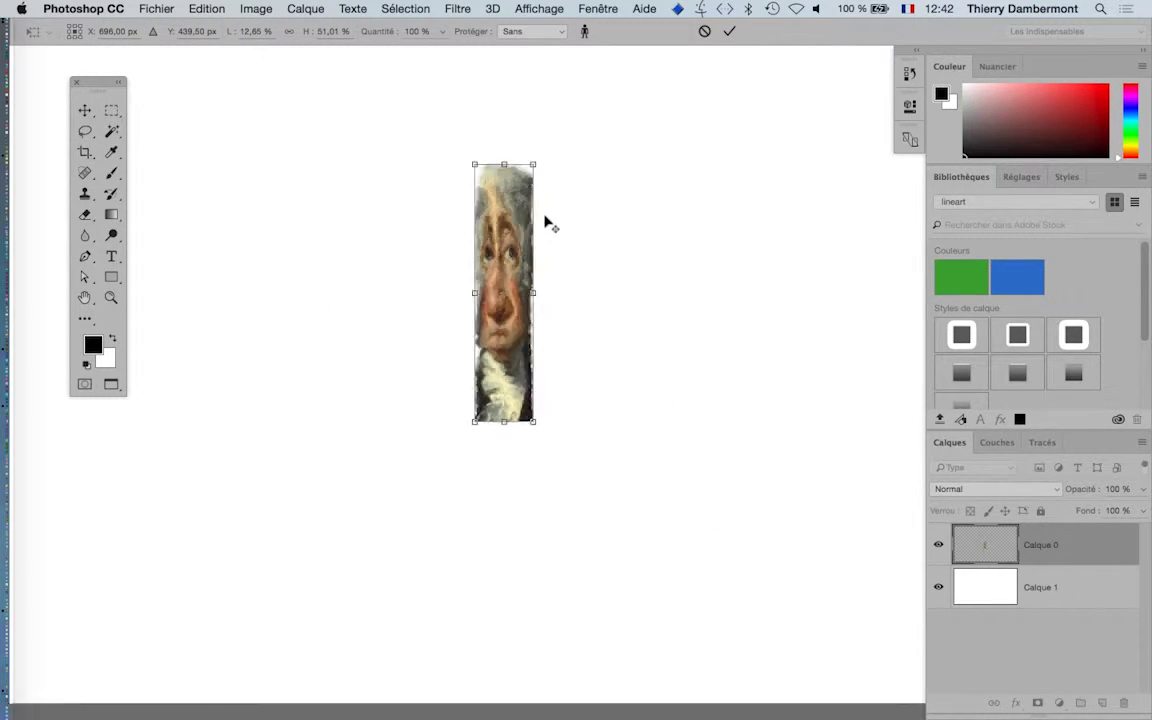
{"action": "scroll", "coordinate": [542, 225], "scroll_direction": "down", "scroll_amount": 2}
{"action": "mouse_move", "coordinate": [503, 332]}
{"action": "left_mouse_down"}
{"action": "mouse_move", "coordinate": [424, 411]}
{"action": "mouse_move", "coordinate": [425, 432]}
{"action": "left_mouse_up"}
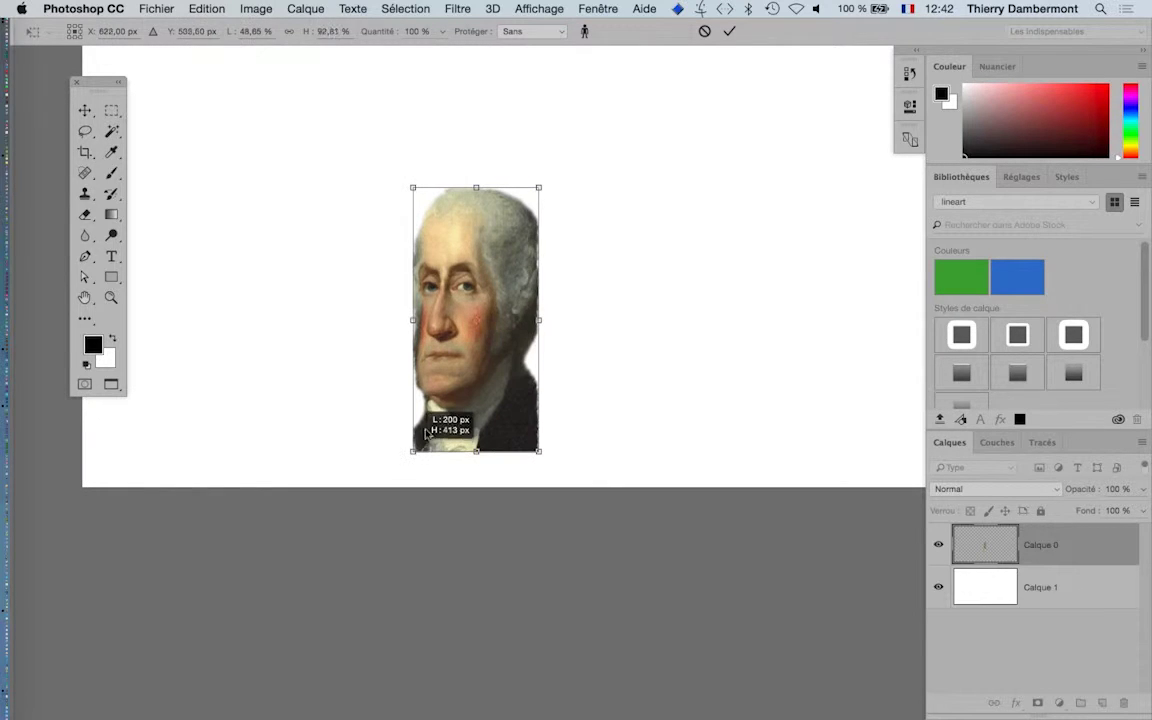
{"action": "left_click_drag", "start_coordinate": [545, 181], "coordinate": [556, 74]}
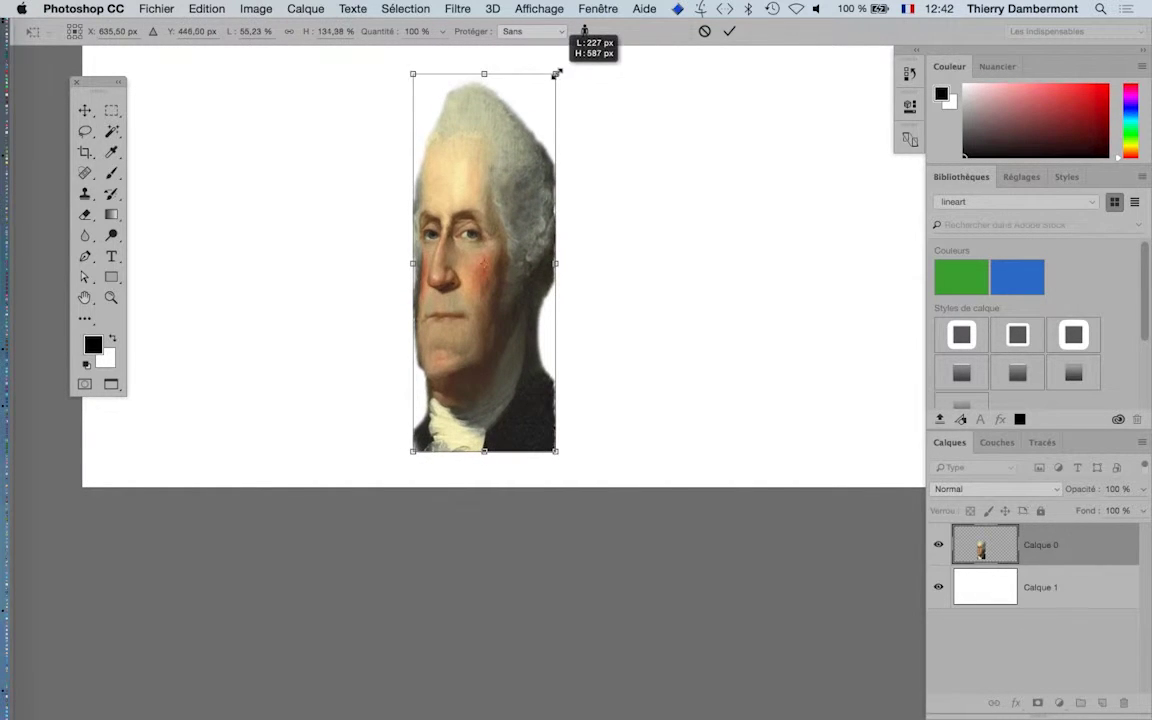
Stretch the portrait's top and bottom to the canvas edges (about 184% high)
{"action": "scroll", "coordinate": [545, 265], "scroll_direction": "down", "scroll_amount": 1}
{"action": "scroll", "coordinate": [545, 265], "scroll_direction": "down", "scroll_amount": 1}
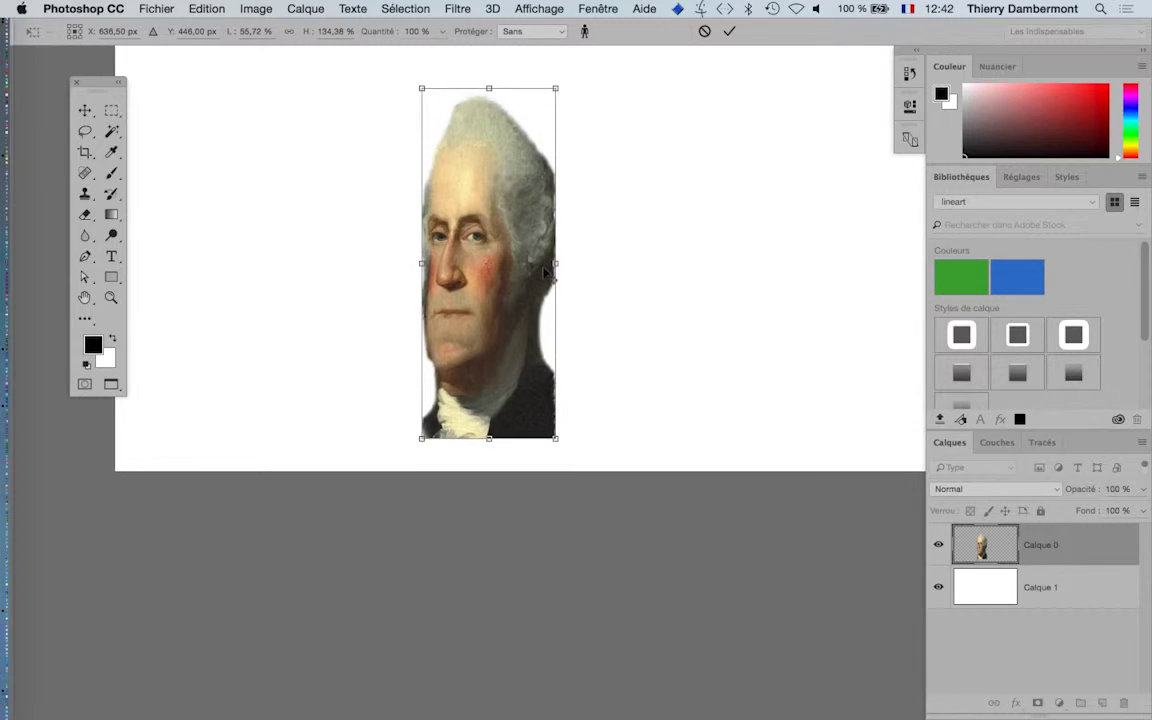
{"action": "scroll", "coordinate": [545, 265], "scroll_direction": "down", "scroll_amount": 1}
{"action": "scroll", "coordinate": [545, 265], "scroll_direction": "down", "scroll_amount": 1}
{"action": "left_click_drag", "start_coordinate": [546, 363], "coordinate": [559, 466]}
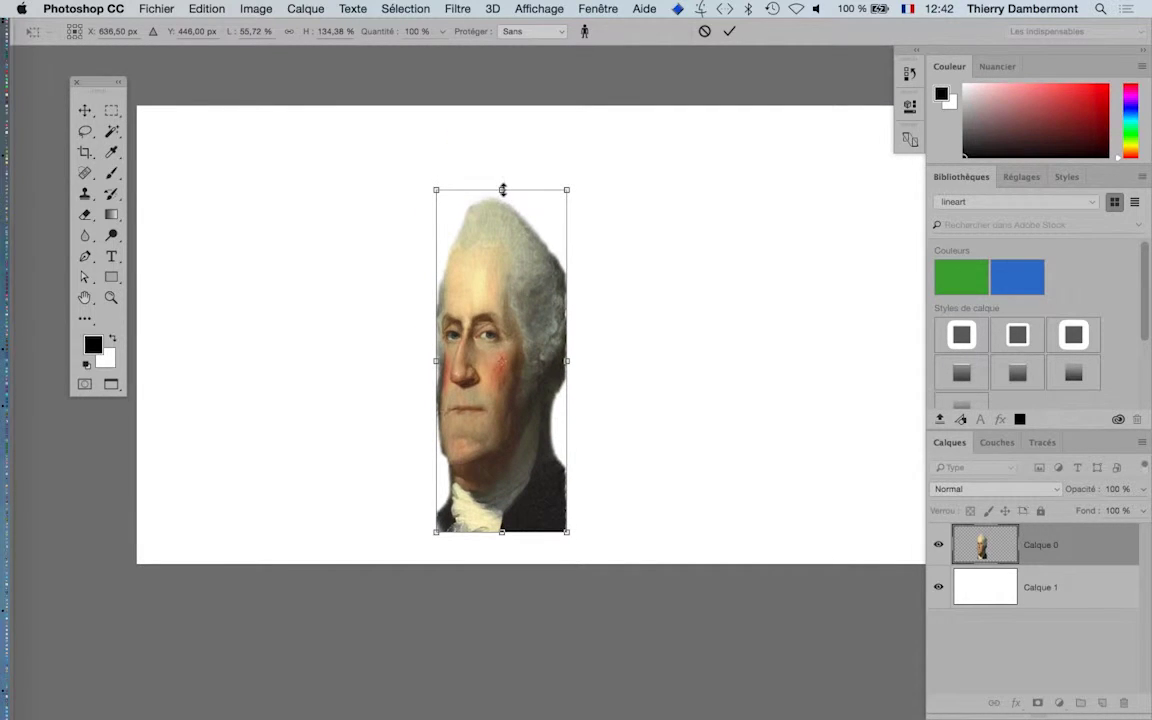
{"action": "left_click_drag", "start_coordinate": [502, 189], "coordinate": [500, 97]}
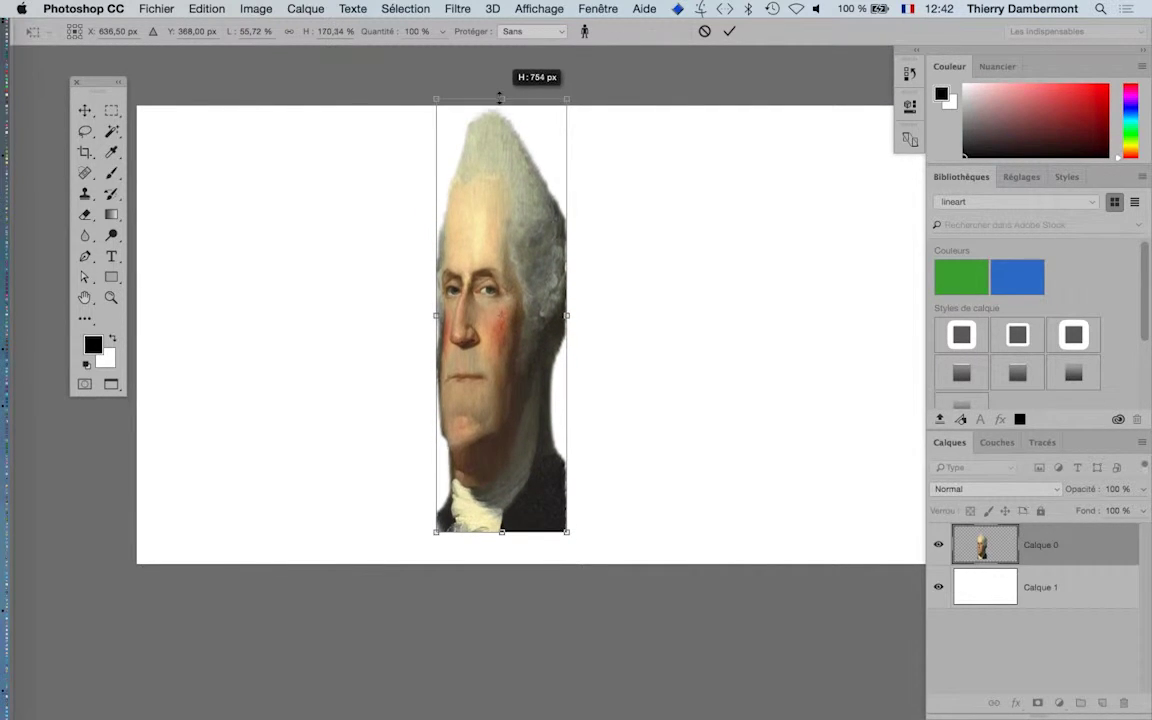
{"action": "left_click_drag", "start_coordinate": [502, 535], "coordinate": [503, 566]}
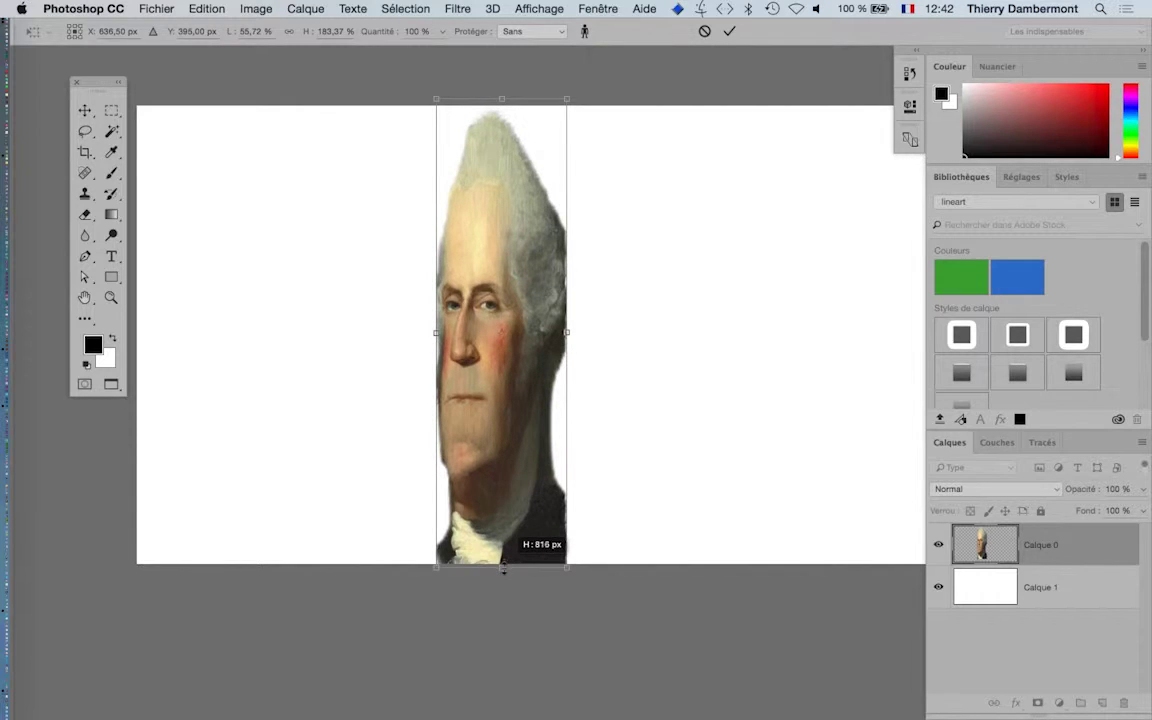
Apply the content-aware stretch and switch to the Move tool
{"action": "left_click", "coordinate": [727, 33]}
{"action": "key", "text": "e"}
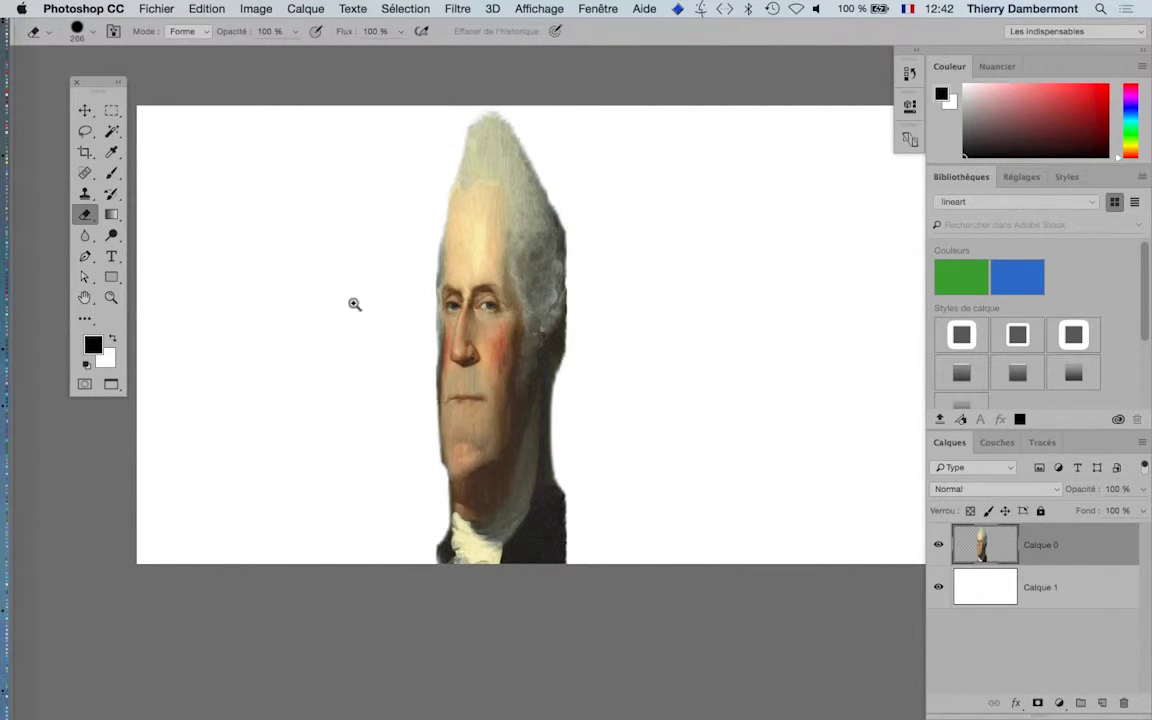
{"action": "left_click", "coordinate": [84, 110]}
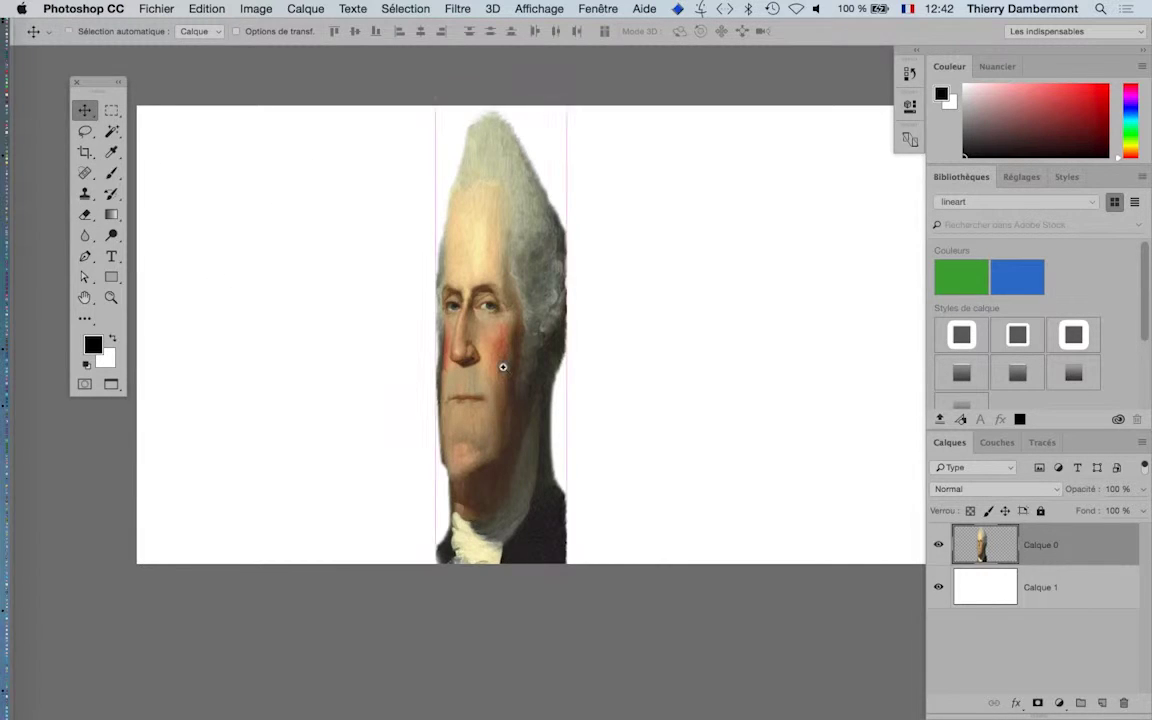
{"action": "scroll", "coordinate": [501, 367], "scroll_direction": "up", "scroll_amount": 2}
{"action": "scroll", "coordinate": [501, 385], "scroll_direction": "up", "scroll_amount": 2}
{"action": "scroll", "coordinate": [519, 414], "scroll_direction": "up", "scroll_amount": 1}
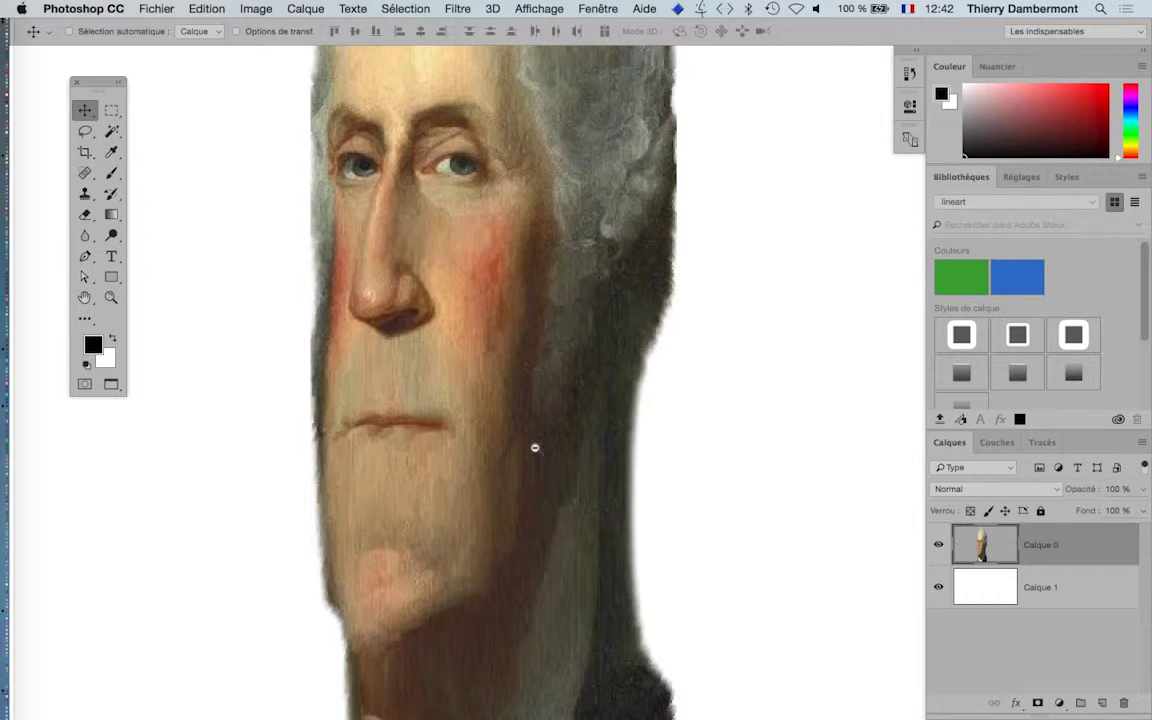
Zoom in on the elongated face and upper lip, back out, then open Enregistrer sous
{"action": "left_click", "coordinate": [421, 372], "text": "alt"}
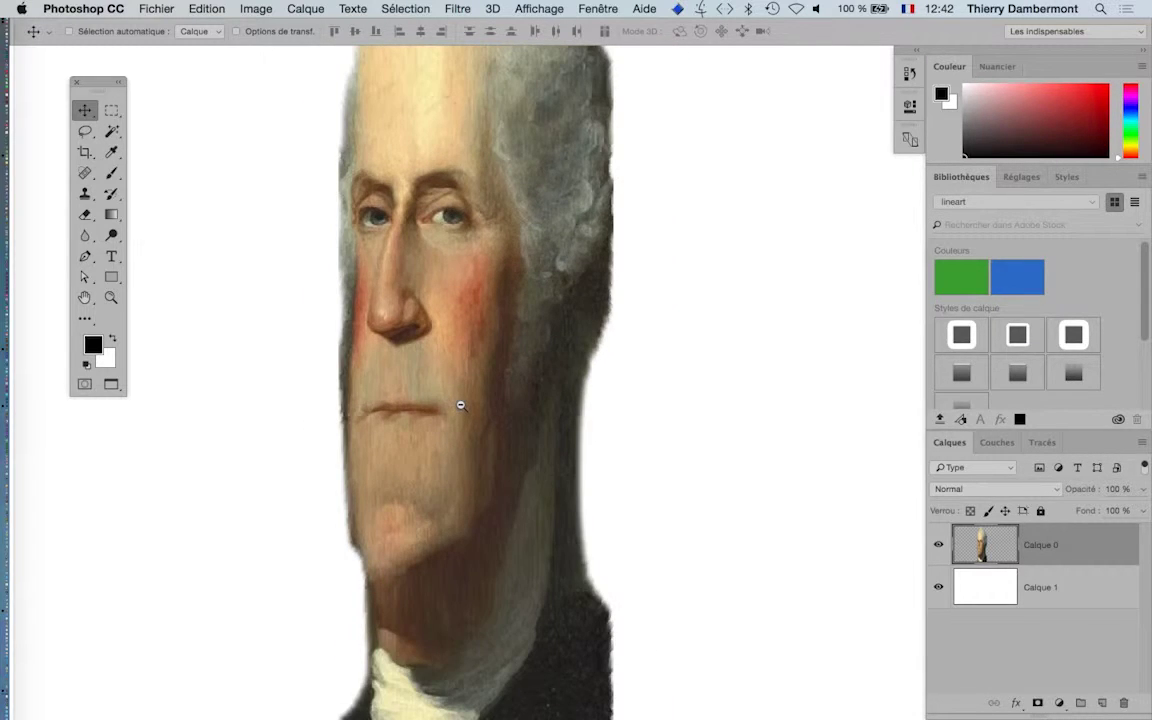
{"action": "left_click", "coordinate": [460, 405], "text": "alt"}
{"action": "left_click", "coordinate": [457, 367]}
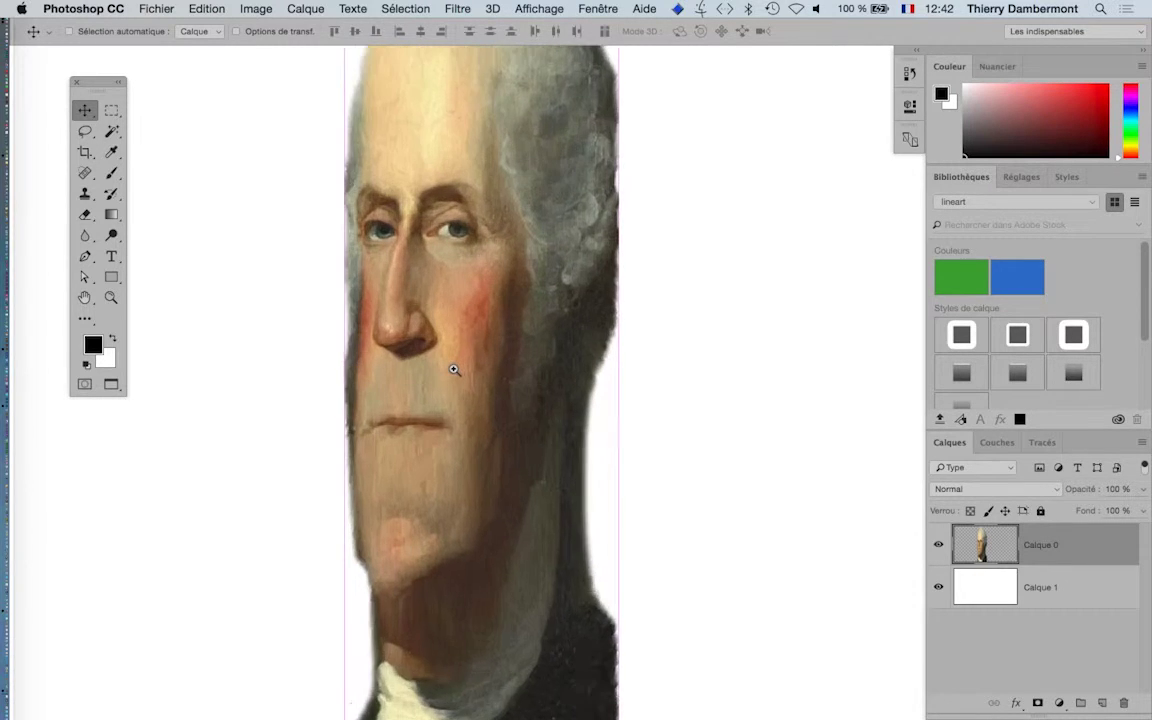
{"action": "left_click_drag", "start_coordinate": [404, 393], "coordinate": [339, 402]}
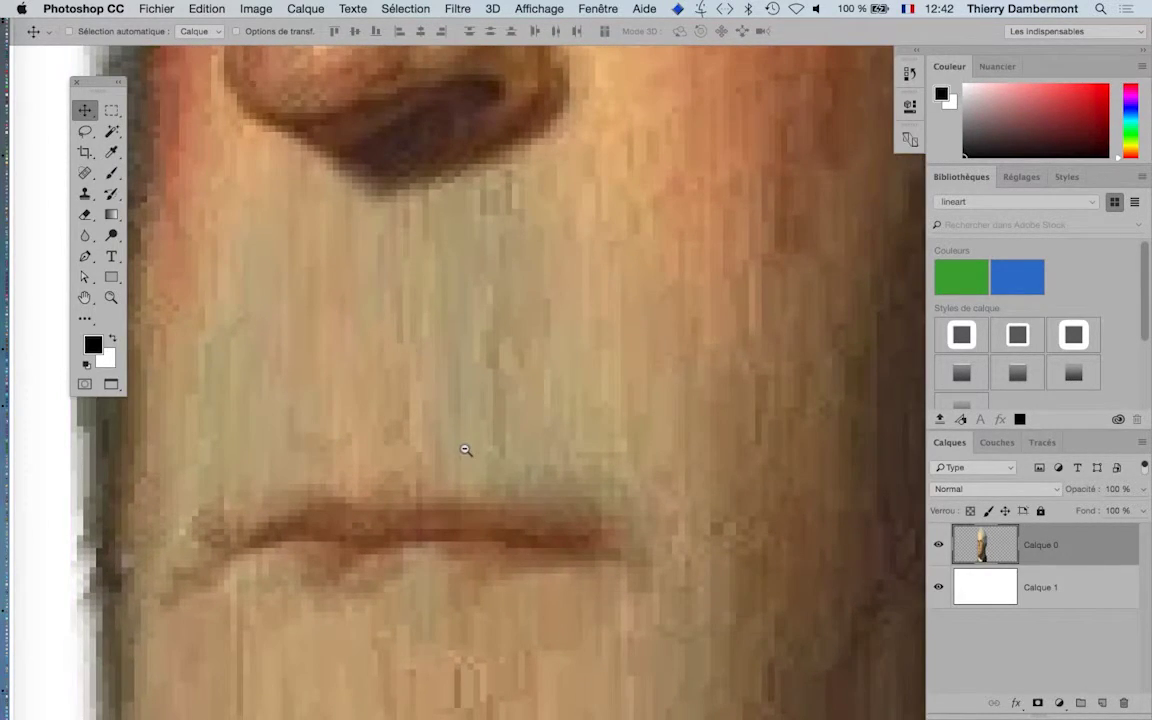
{"action": "mouse_move", "coordinate": [452, 420]}
{"action": "left_mouse_down", "text": "alt"}
{"action": "mouse_move", "coordinate": [476, 450]}
{"action": "mouse_move", "coordinate": [645, 520]}
{"action": "left_mouse_up", "text": "alt"}
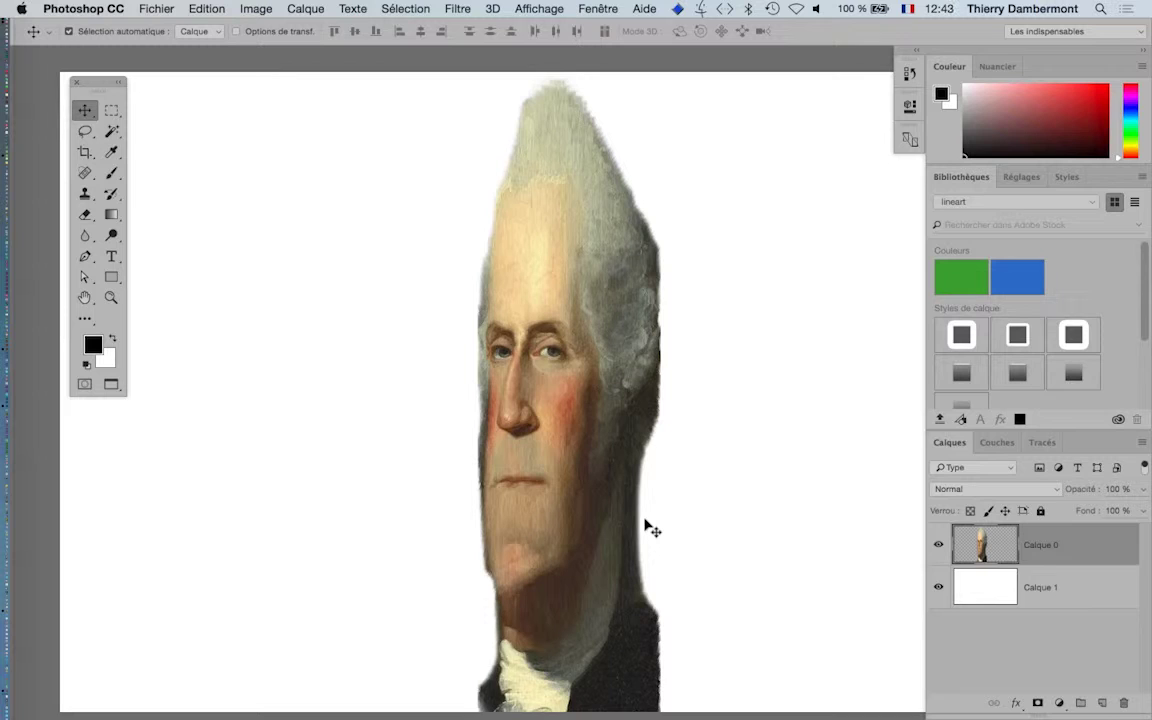
{"action": "mouse_move", "coordinate": [648, 522]}
{"action": "left_mouse_down"}
{"action": "mouse_move", "coordinate": [599, 476]}
{"action": "mouse_move", "coordinate": [428, 445]}
{"action": "left_mouse_up"}
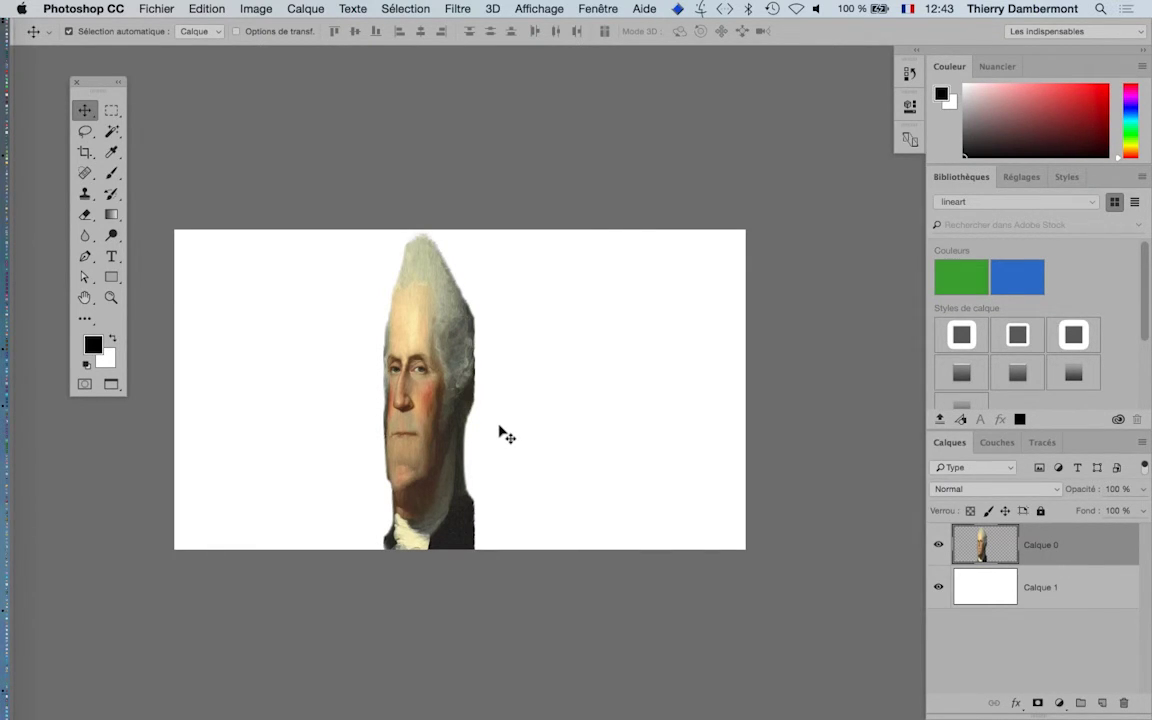
{"action": "left_click", "coordinate": [156, 8]}
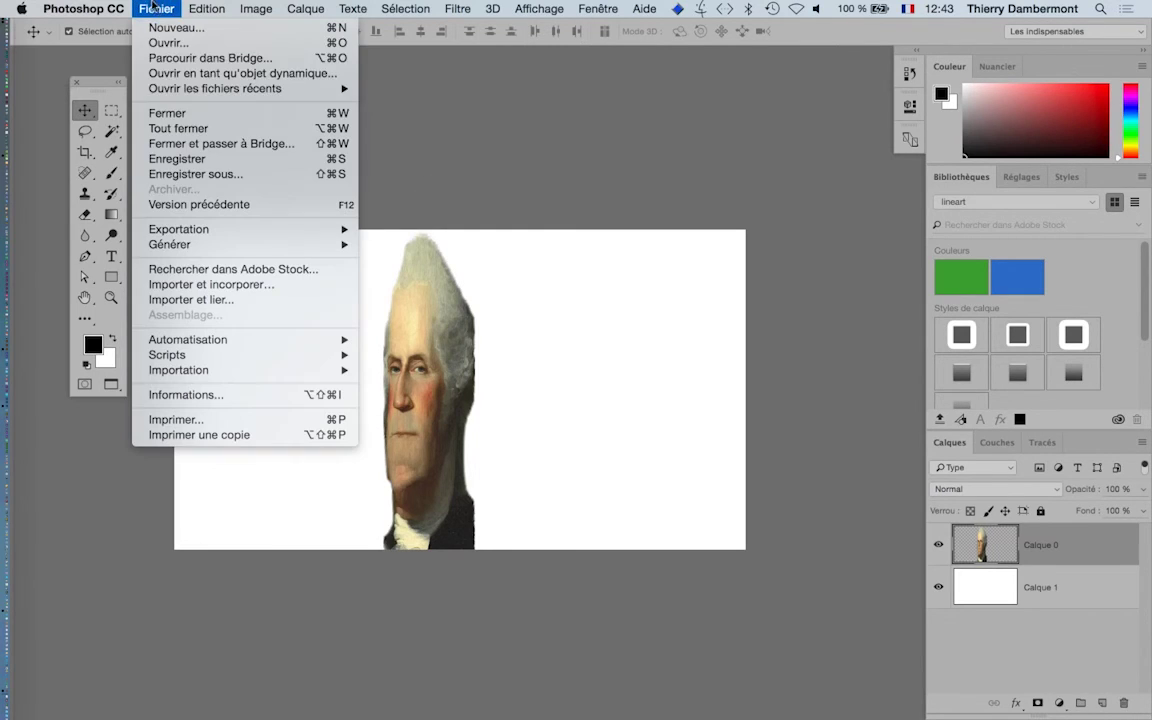
{"action": "left_click", "coordinate": [205, 175]}
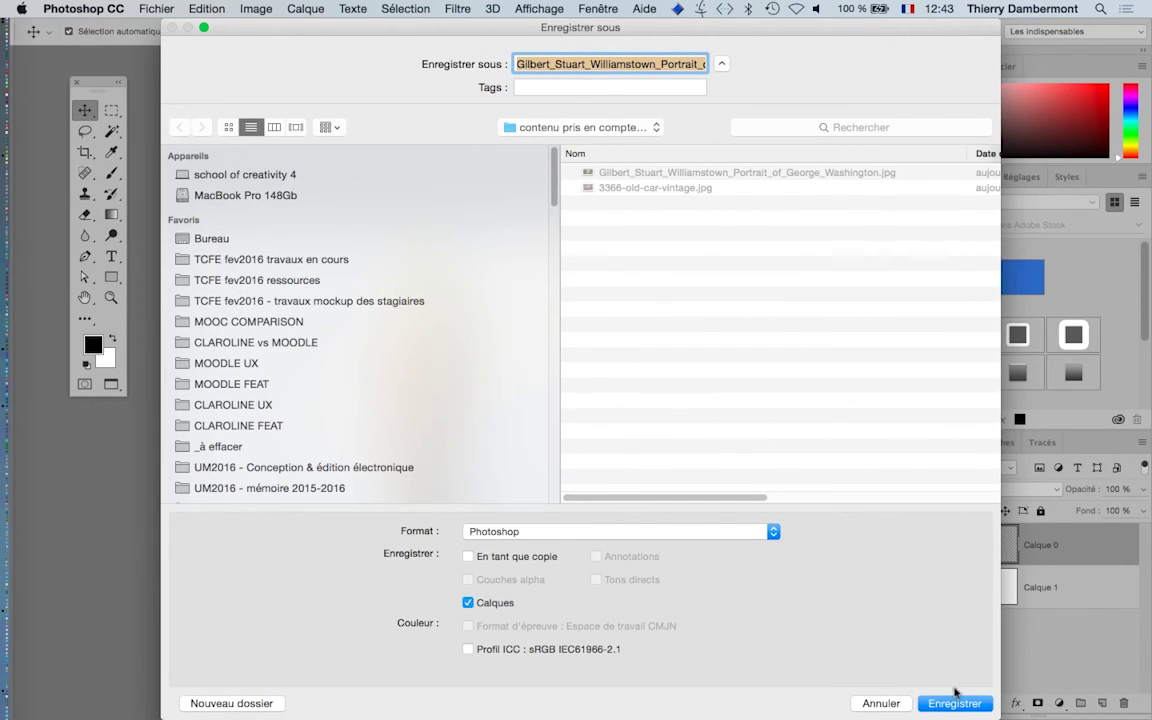